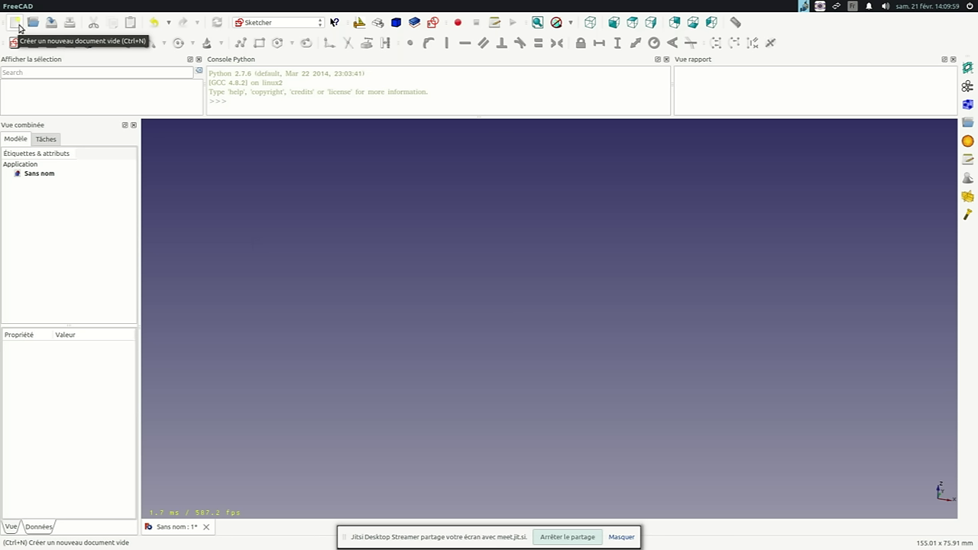
Browse the File menu and workbench list, keeping the Sketcher workbench active
{"action": "left_click", "coordinate": [55, 6]}
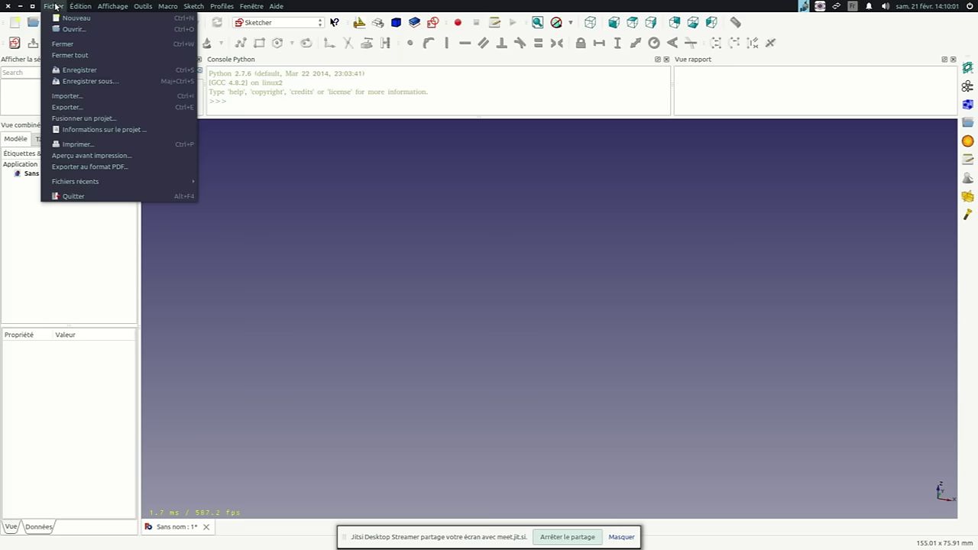
{"action": "left_click", "coordinate": [55, 6]}
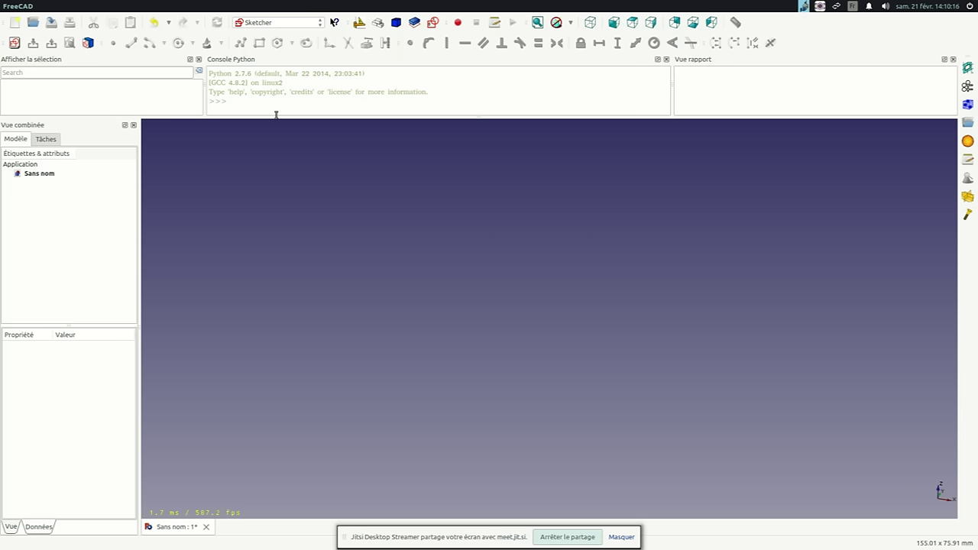
{"action": "left_click", "coordinate": [258, 24]}
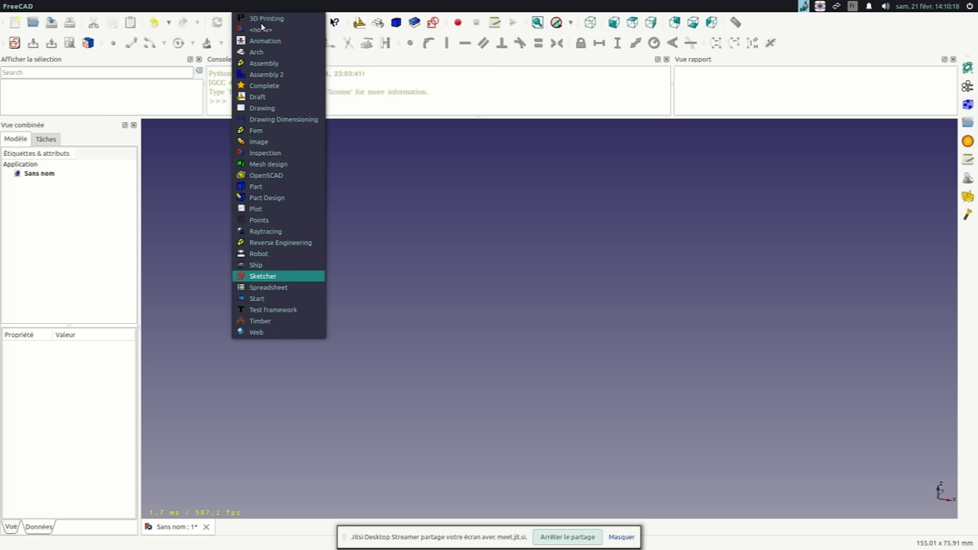
{"action": "left_click", "coordinate": [267, 280]}
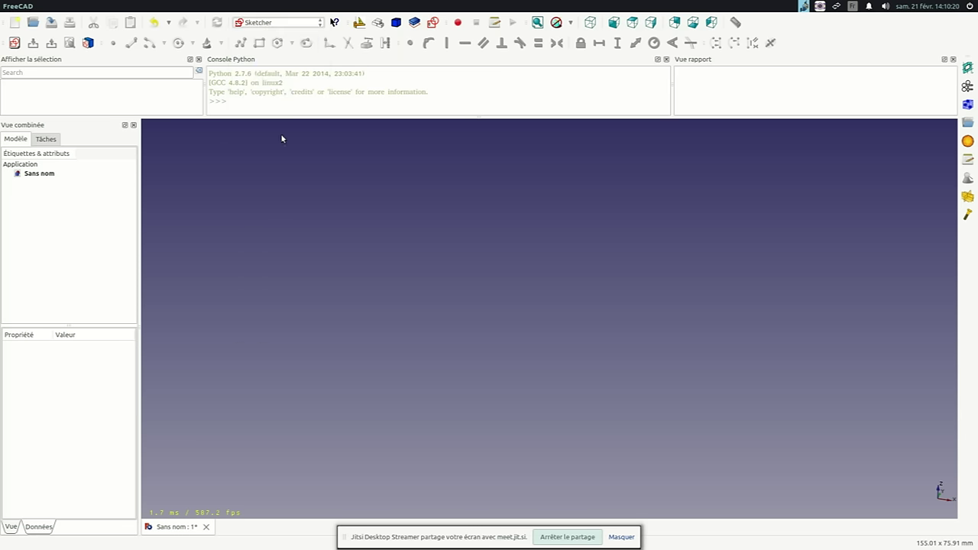
{"action": "left_click", "coordinate": [284, 26]}
{"action": "left_click", "coordinate": [377, 266]}
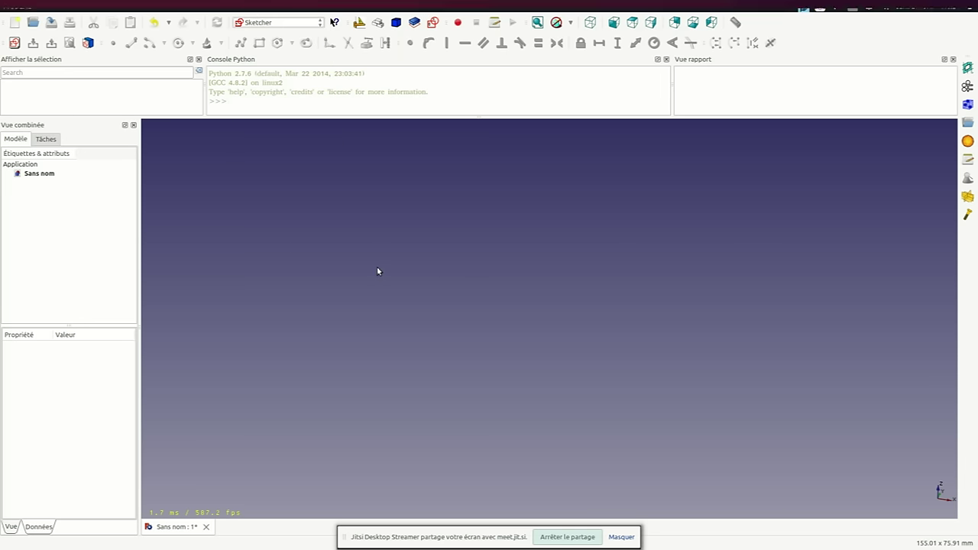
{"action": "left_click", "coordinate": [260, 24]}
{"action": "left_click", "coordinate": [347, 151]}
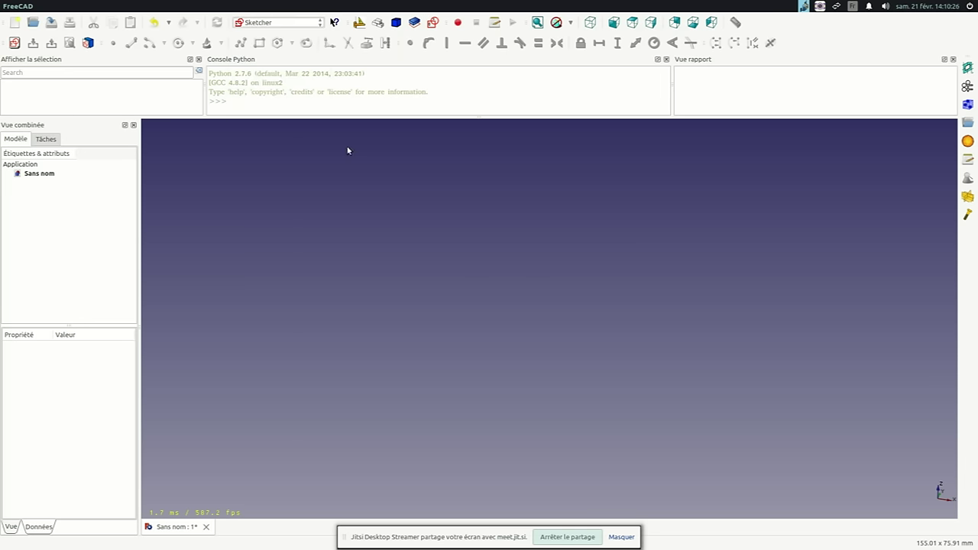
{"action": "left_click", "coordinate": [87, 8]}
{"action": "mouse_move", "coordinate": [116, 223]}
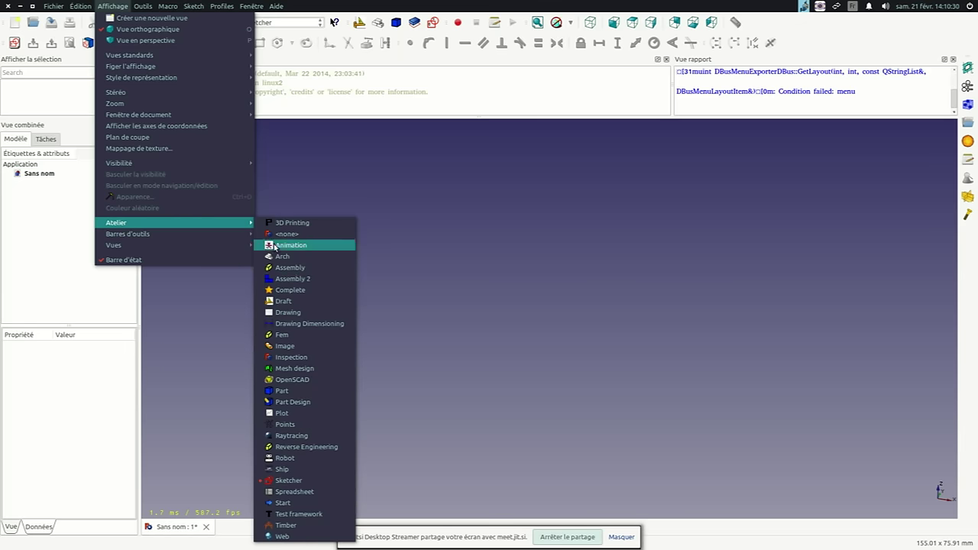
{"action": "left_click", "coordinate": [283, 482]}
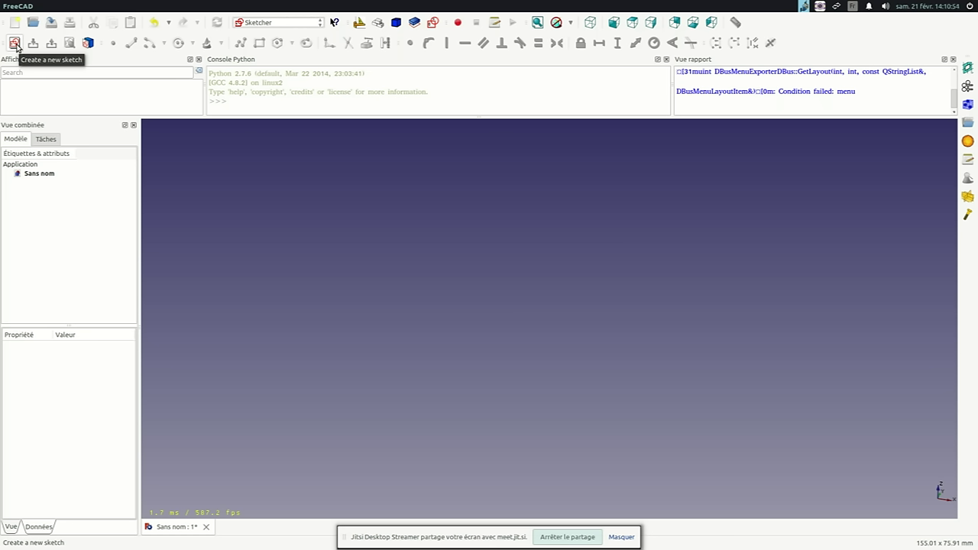
Create a new sketch on the XY plane with reverse direction left unchecked
{"action": "left_click", "coordinate": [15, 44]}
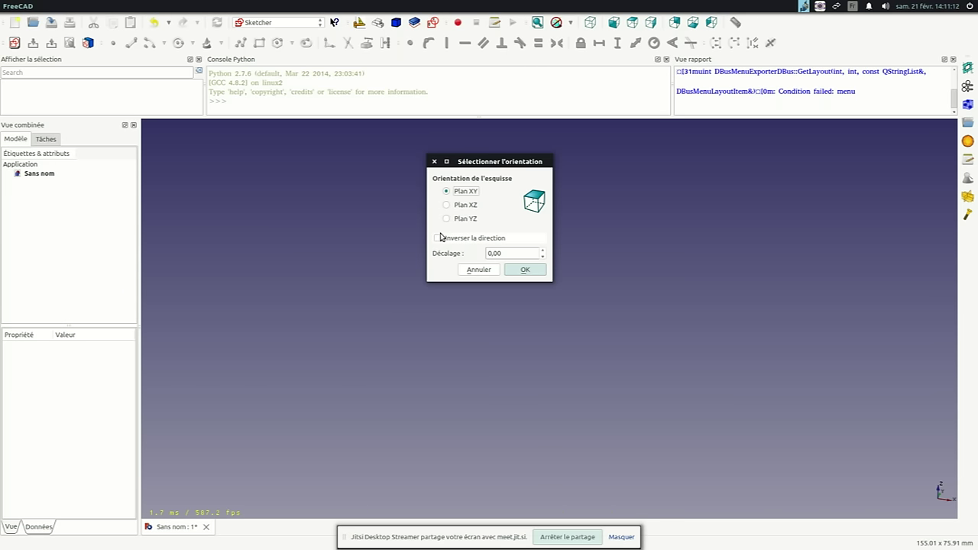
{"action": "left_click", "coordinate": [447, 205]}
{"action": "left_click", "coordinate": [449, 219]}
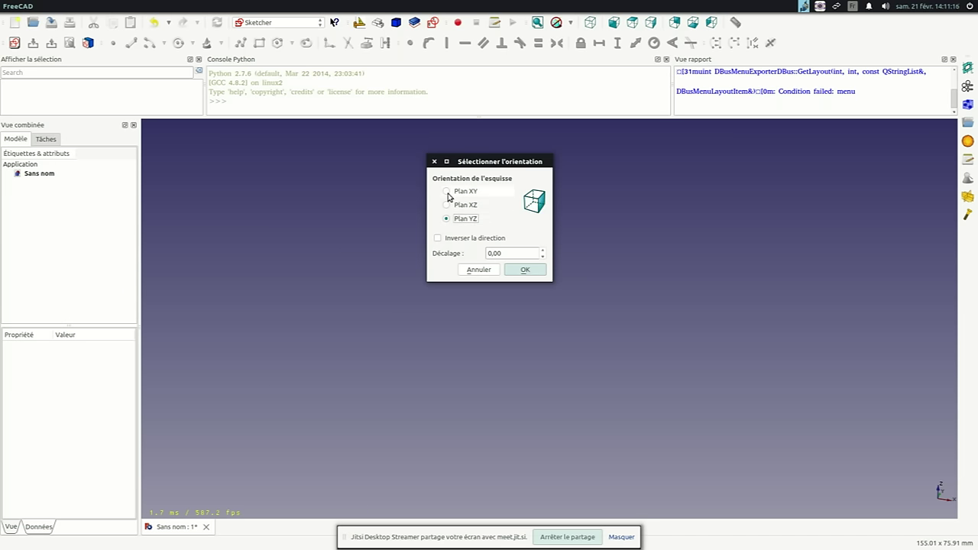
{"action": "left_click", "coordinate": [447, 192]}
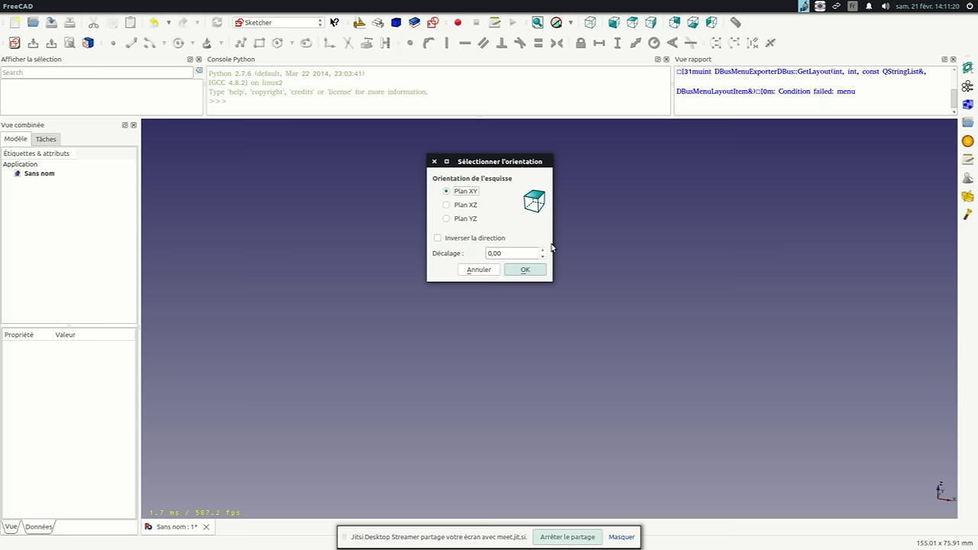
{"action": "left_click", "coordinate": [438, 239]}
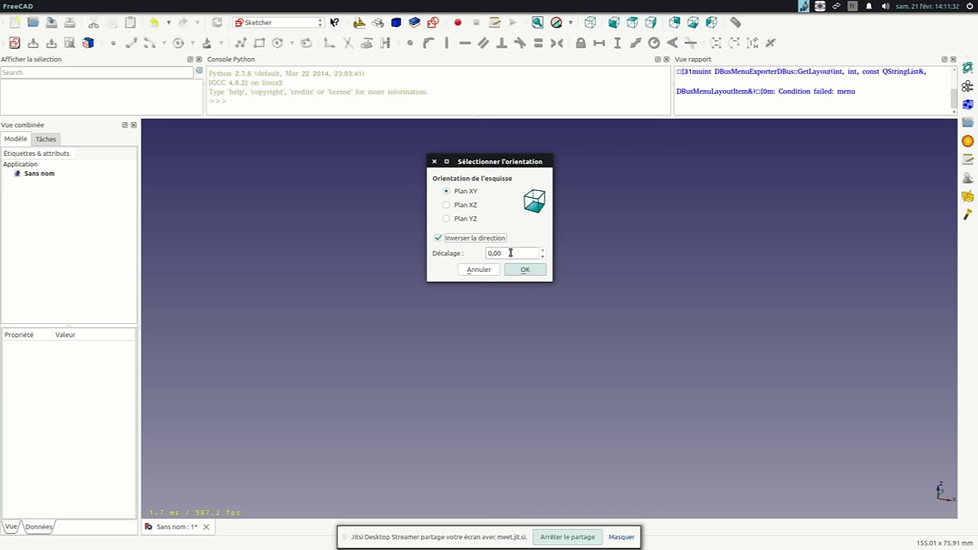
{"action": "left_click", "coordinate": [438, 239]}
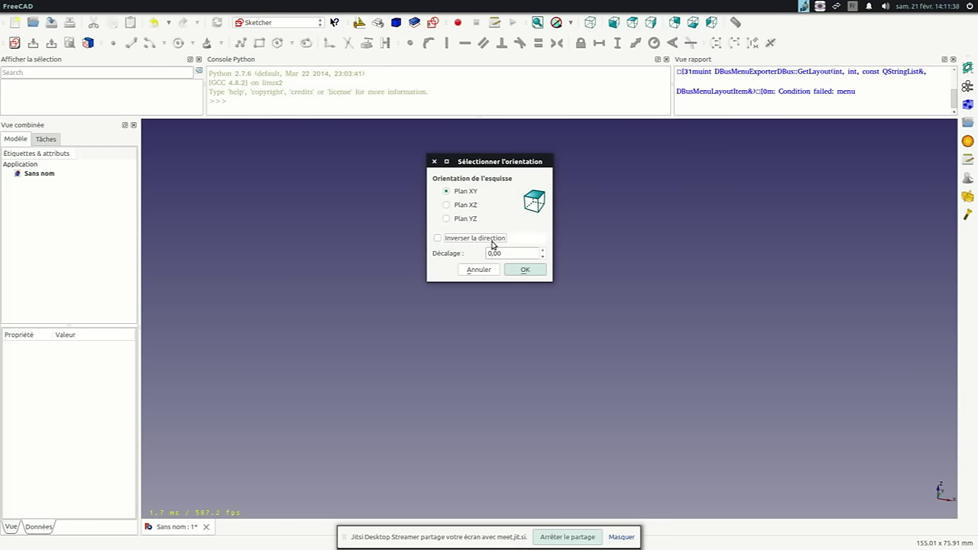
{"action": "left_click", "coordinate": [520, 271]}
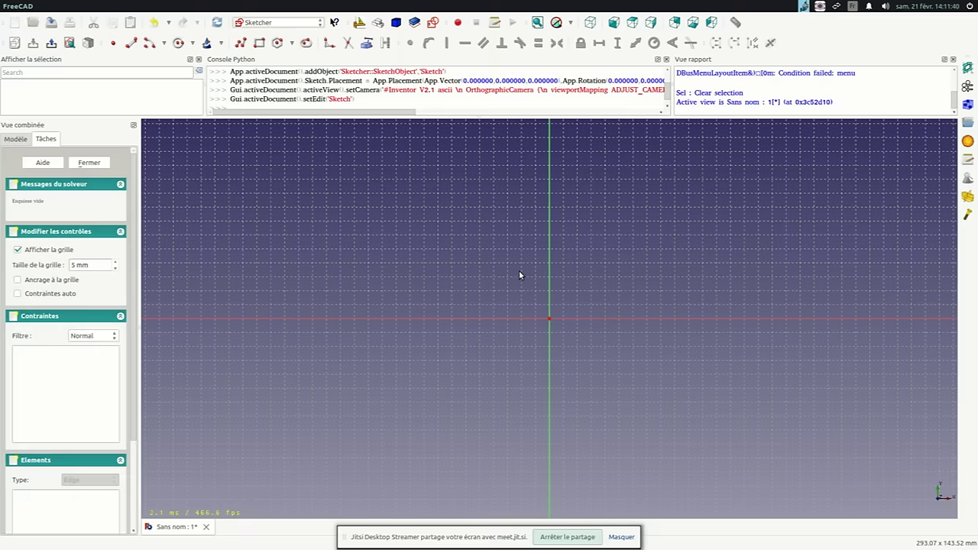
Zoom the sketch view and widen the task panel beside it
{"action": "scroll", "coordinate": [451, 317], "scroll_direction": "down", "scroll_amount": 2}
{"action": "scroll", "coordinate": [508, 286], "scroll_direction": "up", "scroll_amount": 4}
{"action": "scroll", "coordinate": [492, 288], "scroll_direction": "down", "scroll_amount": 2}
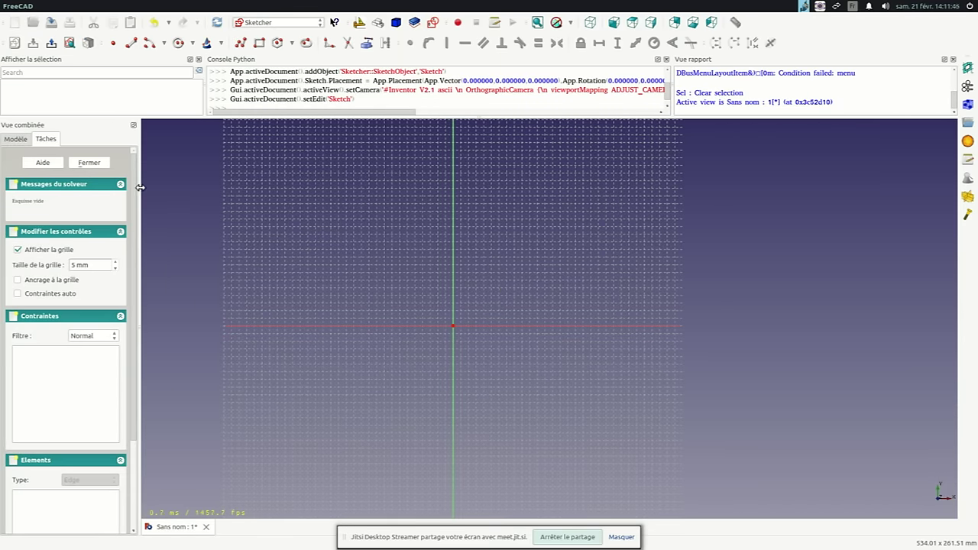
{"action": "left_click_drag", "start_coordinate": [140, 187], "coordinate": [223, 200]}
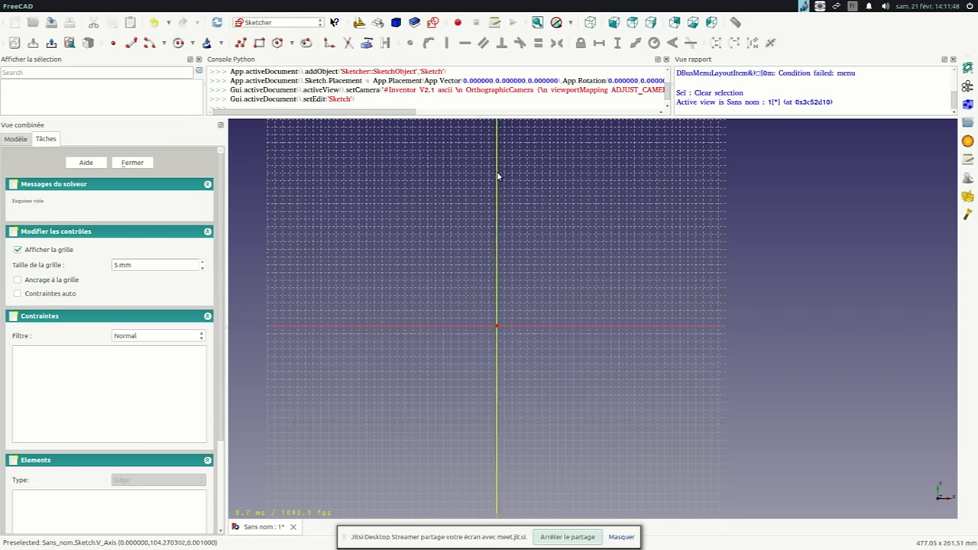
{"action": "scroll", "coordinate": [489, 310], "scroll_direction": "up", "scroll_amount": 3}
{"action": "left_click", "coordinate": [490, 312]}
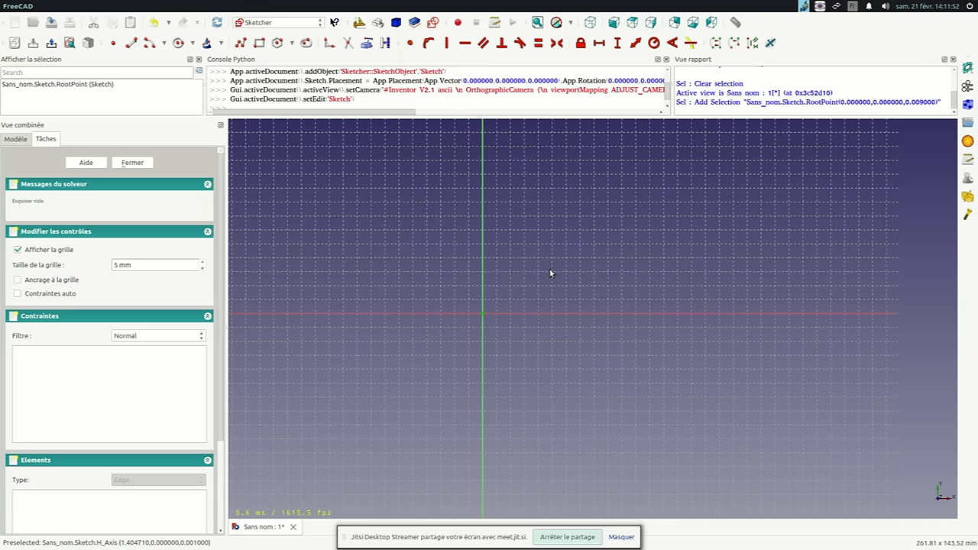
{"action": "scroll", "coordinate": [506, 308], "scroll_direction": "down", "scroll_amount": 3}
{"action": "scroll", "coordinate": [508, 302], "scroll_direction": "up", "scroll_amount": 2}
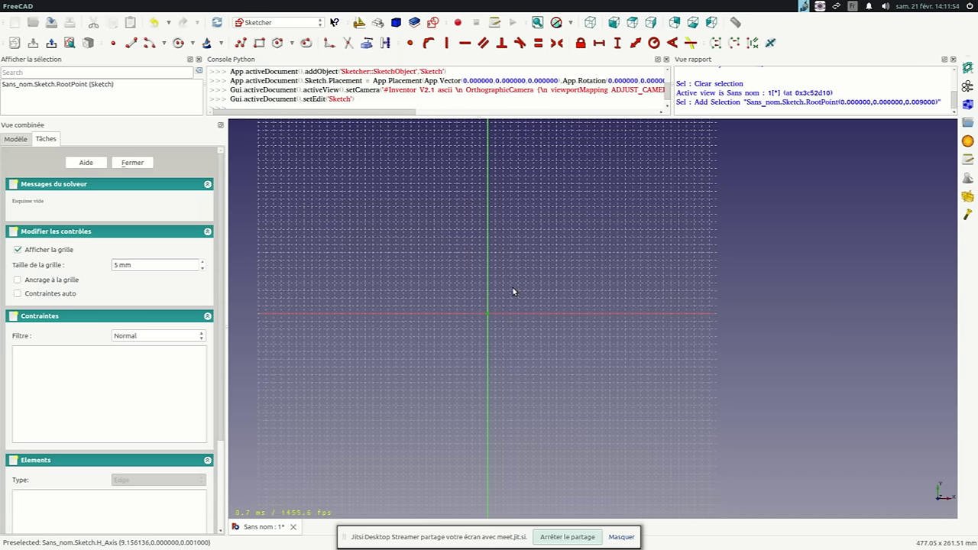
{"action": "left_click", "coordinate": [525, 297]}
Zoom in further and widen the task panel a little more
{"action": "scroll", "coordinate": [521, 295], "scroll_direction": "up", "scroll_amount": 1}
{"action": "scroll", "coordinate": [497, 275], "scroll_direction": "up", "scroll_amount": 1}
{"action": "scroll", "coordinate": [428, 229], "scroll_direction": "up", "scroll_amount": 2}
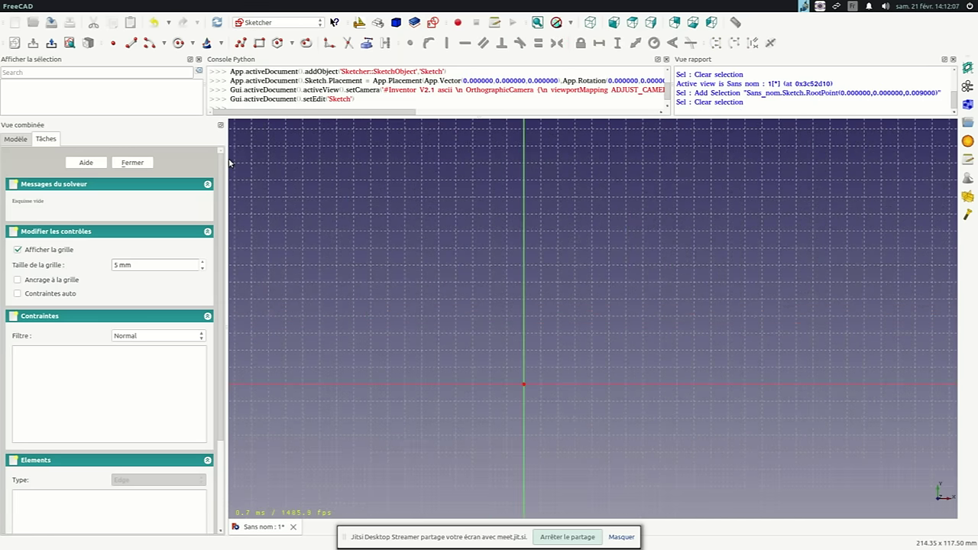
{"action": "left_click_drag", "start_coordinate": [227, 161], "coordinate": [241, 162]}
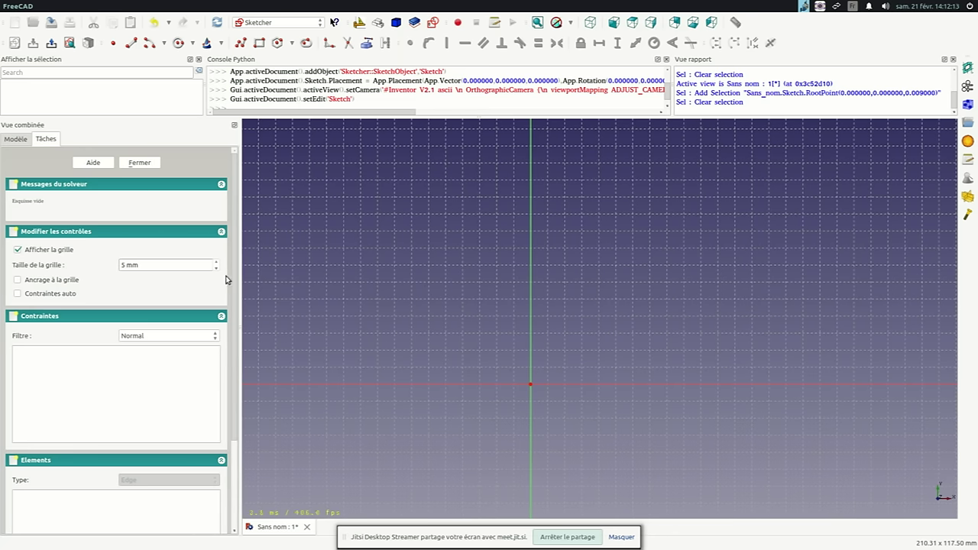
{"action": "left_click_drag", "start_coordinate": [238, 217], "coordinate": [248, 219]}
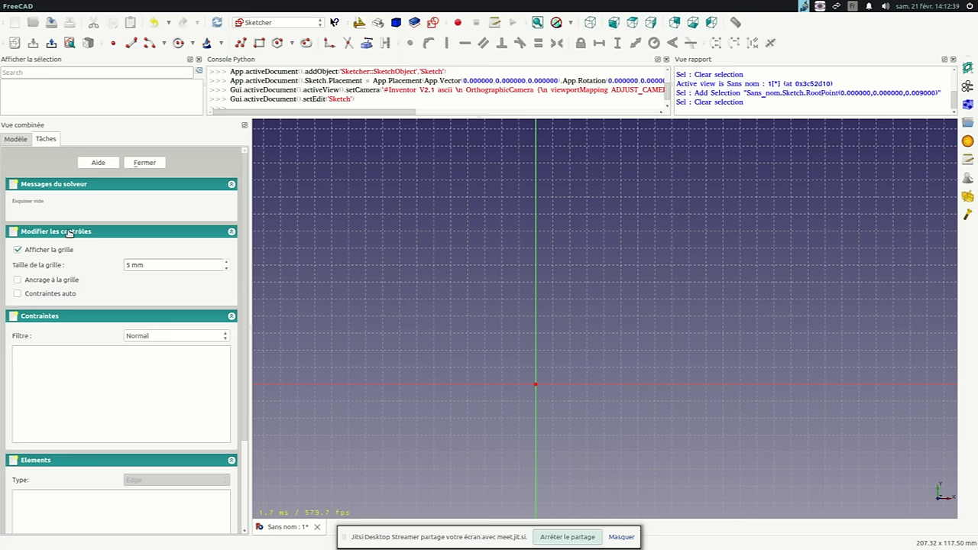
Keep the sketch grid shown and set the grid size to 5 mm
{"action": "left_click", "coordinate": [17, 250]}
{"action": "left_click", "coordinate": [17, 250]}
{"action": "scroll", "coordinate": [475, 258], "scroll_direction": "down", "scroll_amount": 2}
{"action": "scroll", "coordinate": [493, 310], "scroll_direction": "up", "scroll_amount": 2}
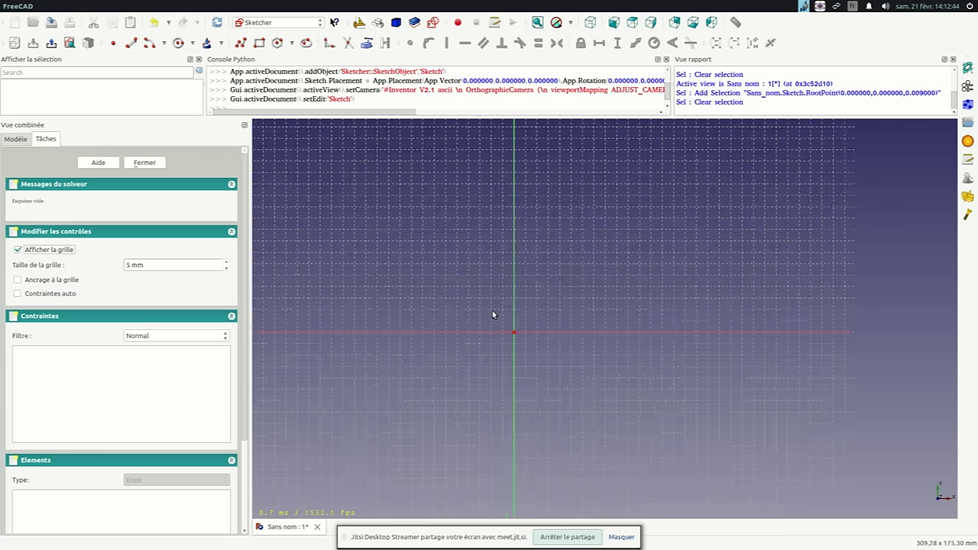
{"action": "left_click", "coordinate": [156, 264]}
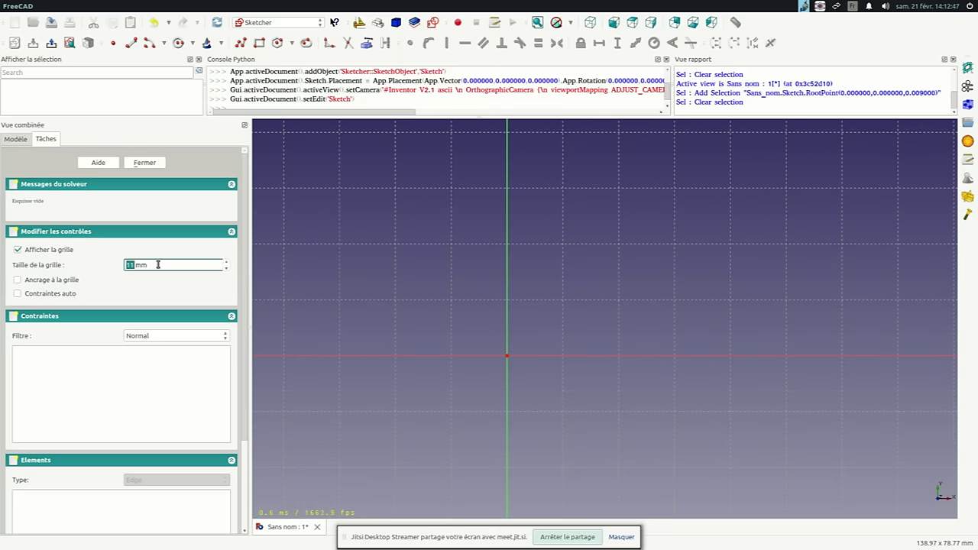
{"action": "type", "text": "5"}
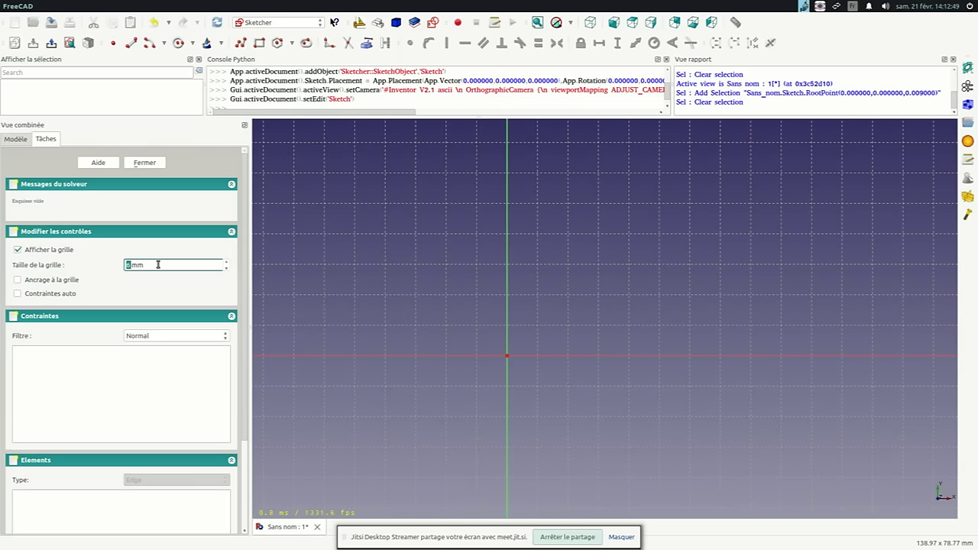
{"action": "scroll", "coordinate": [469, 260], "scroll_direction": "down", "scroll_amount": 3}
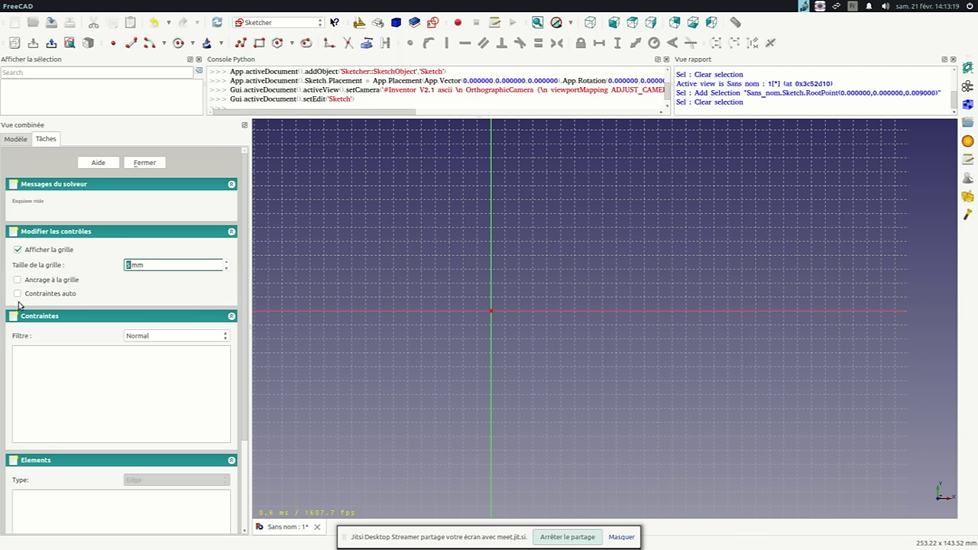
Turn on automatic constraints and set the constraint filter to Normal
{"action": "left_click", "coordinate": [18, 295]}
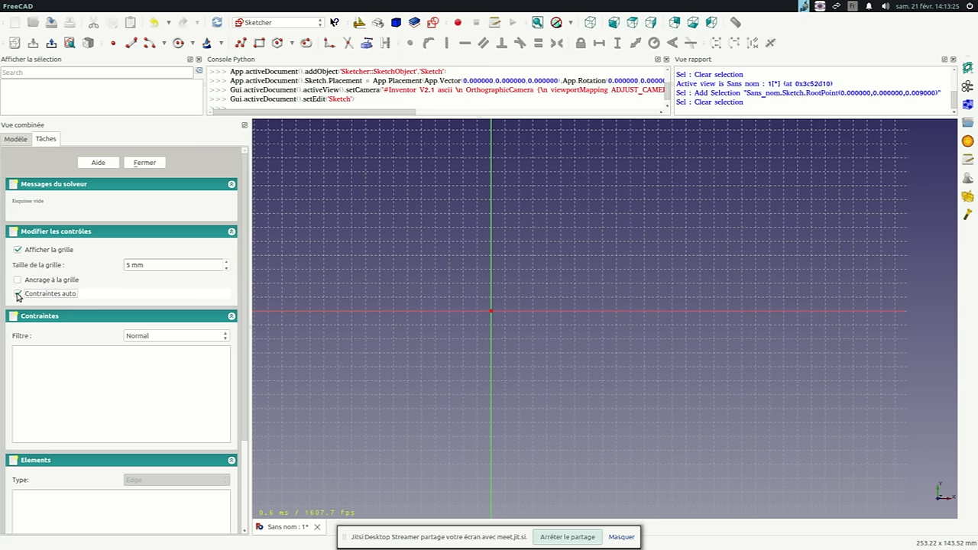
{"action": "scroll", "coordinate": [250, 298], "scroll_direction": "down", "scroll_amount": 3}
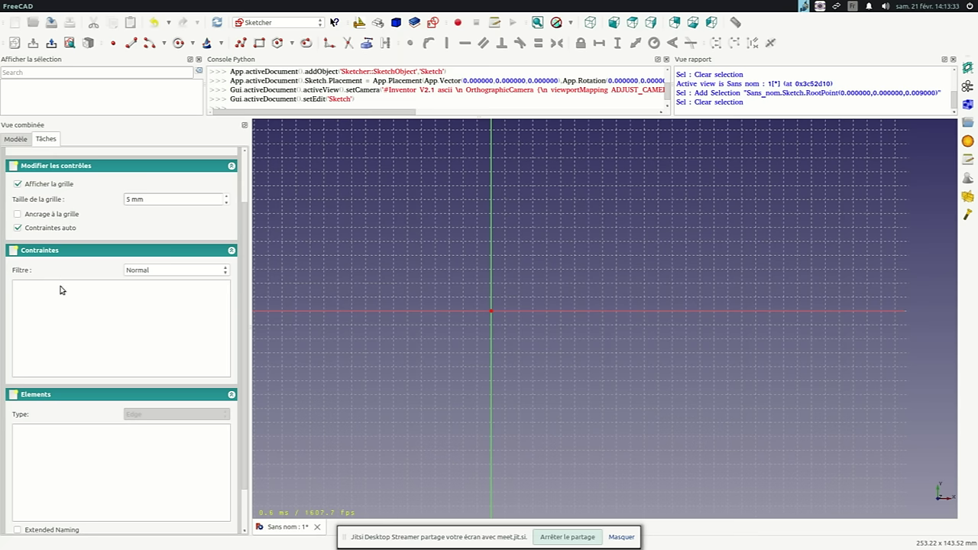
{"action": "left_click", "coordinate": [151, 271]}
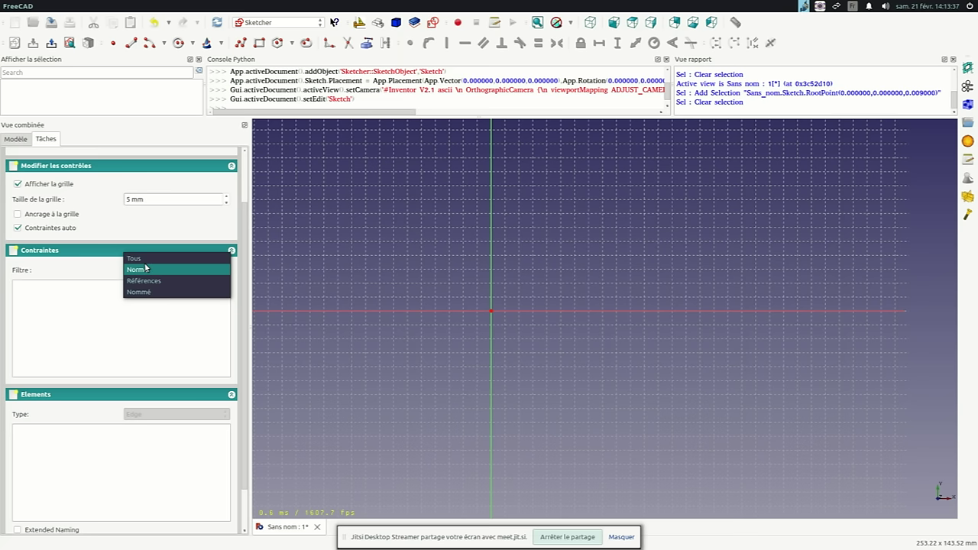
{"action": "left_click", "coordinate": [147, 260]}
{"action": "left_click", "coordinate": [152, 273]}
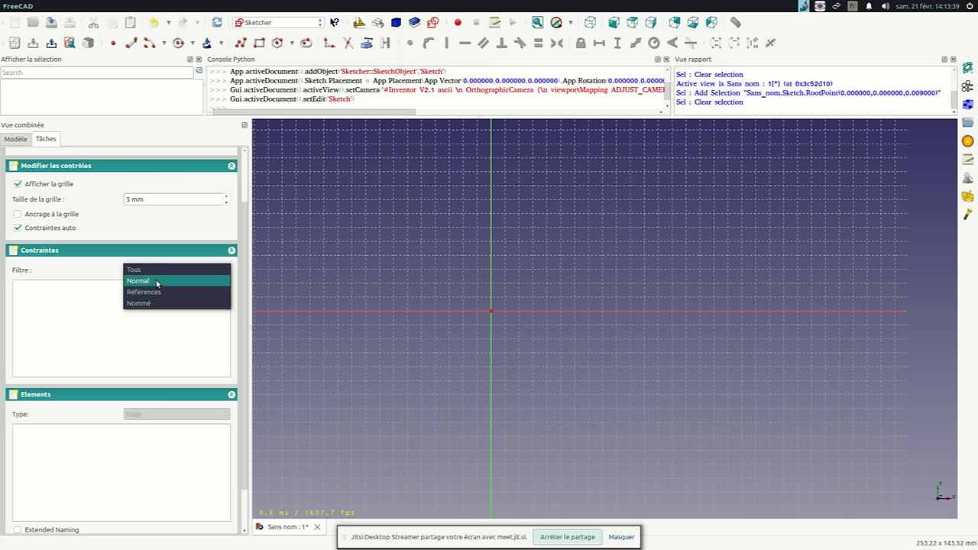
{"action": "left_click", "coordinate": [157, 281]}
{"action": "left_click", "coordinate": [155, 279]}
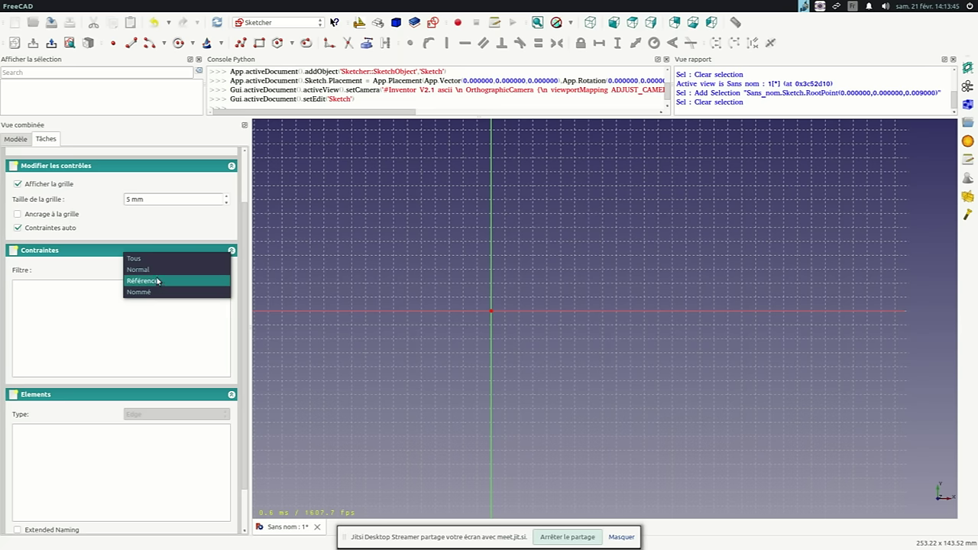
{"action": "left_click", "coordinate": [155, 273]}
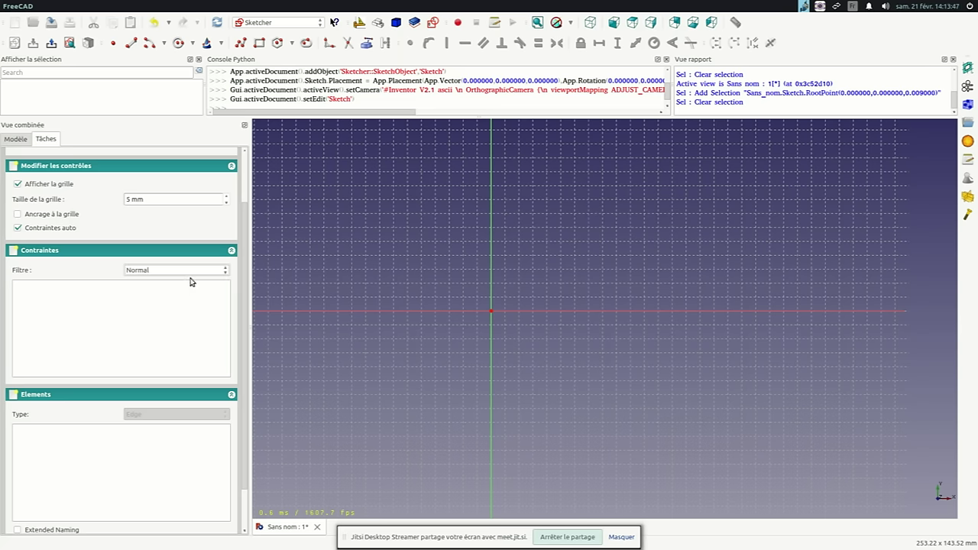
Orbit the view to tilt the sketch plane, then restore the face-on sketch view
{"action": "scroll", "coordinate": [245, 393], "scroll_direction": "down", "scroll_amount": 2}
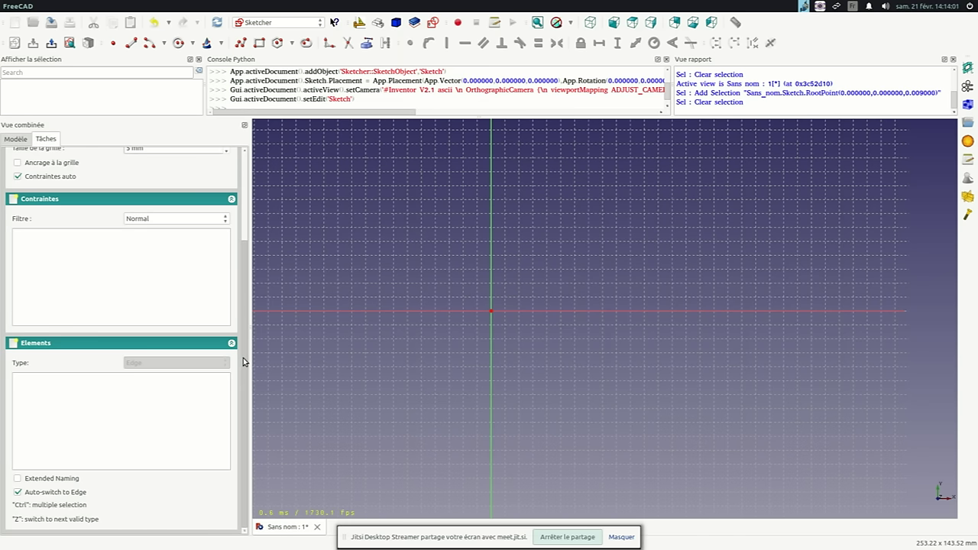
{"action": "scroll", "coordinate": [243, 357], "scroll_direction": "up", "scroll_amount": 5}
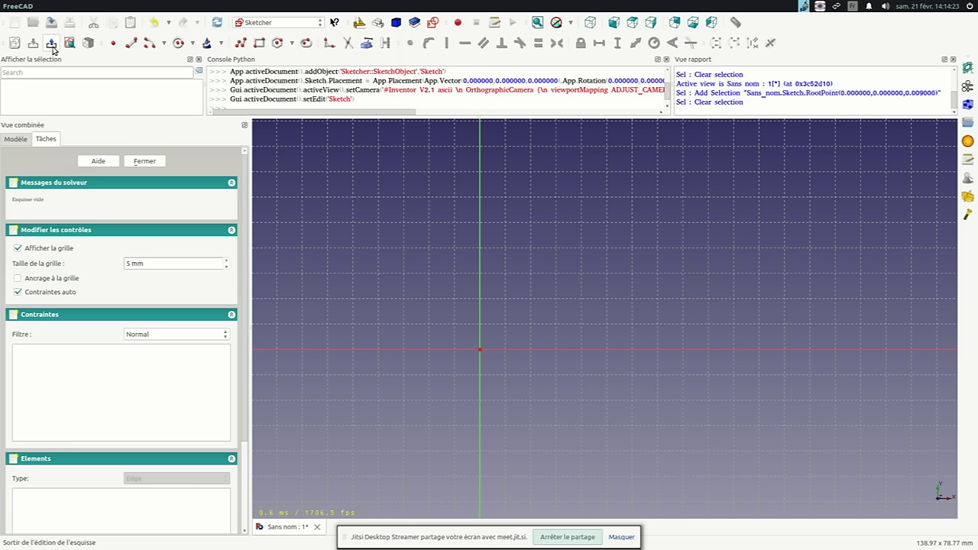
{"action": "scroll", "coordinate": [428, 290], "scroll_direction": "down", "scroll_amount": 2}
{"action": "scroll", "coordinate": [459, 300], "scroll_direction": "down", "scroll_amount": 1}
{"action": "scroll", "coordinate": [490, 306], "scroll_direction": "down", "scroll_amount": 2}
{"action": "scroll", "coordinate": [507, 309], "scroll_direction": "up", "scroll_amount": 1}
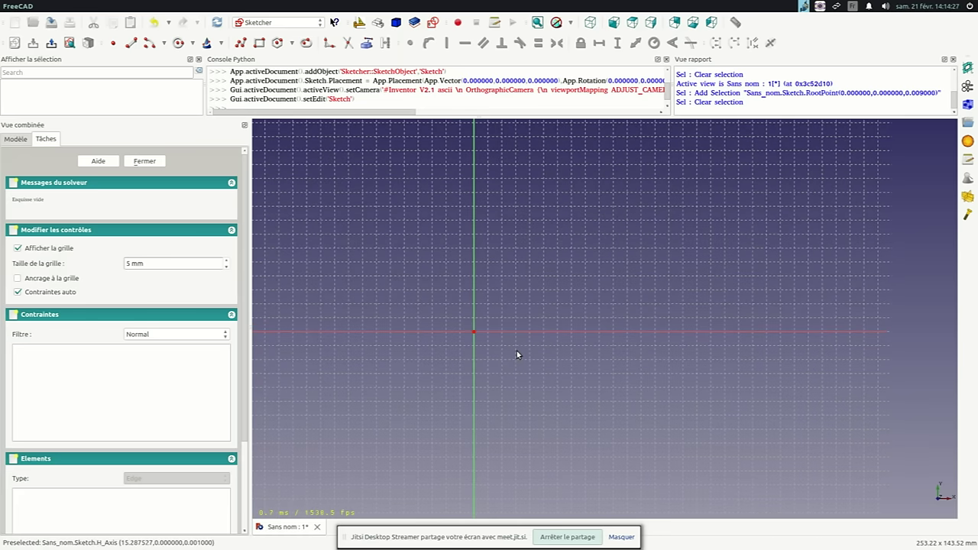
{"action": "mouse_move", "coordinate": [580, 406]}
{"action": "middle_mouse_down"}
{"action": "mouse_move", "coordinate": [632, 335]}
{"action": "mouse_move", "coordinate": [511, 306]}
{"action": "mouse_move", "coordinate": [501, 288]}
{"action": "middle_mouse_up"}
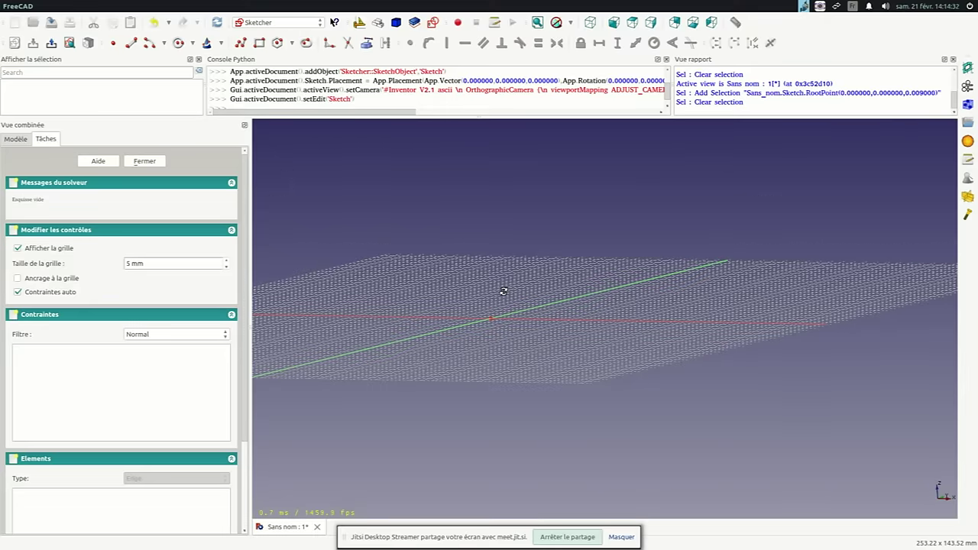
{"action": "left_click", "coordinate": [69, 43]}
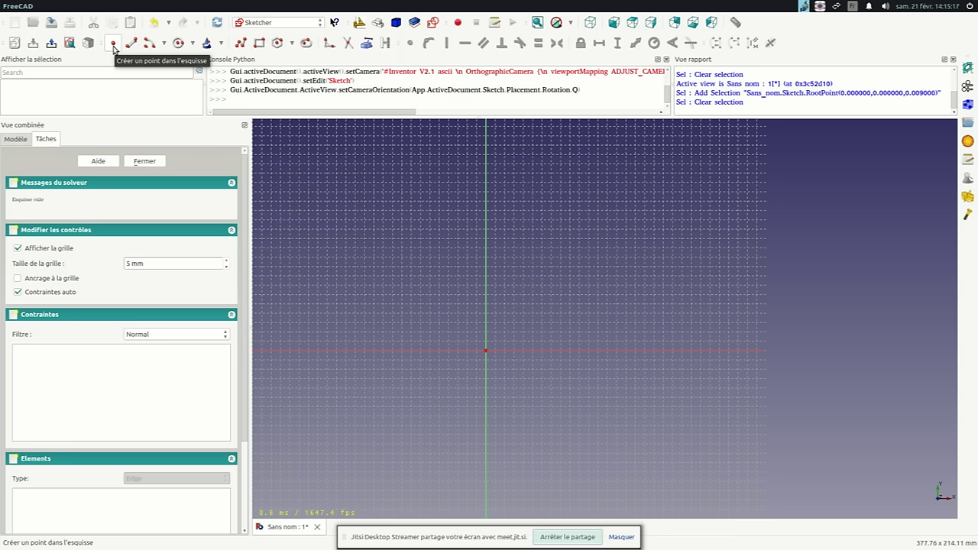
Place a point near (18.75, 20.60) mm, above-right of the origin, and select it
{"action": "left_click", "coordinate": [114, 48]}
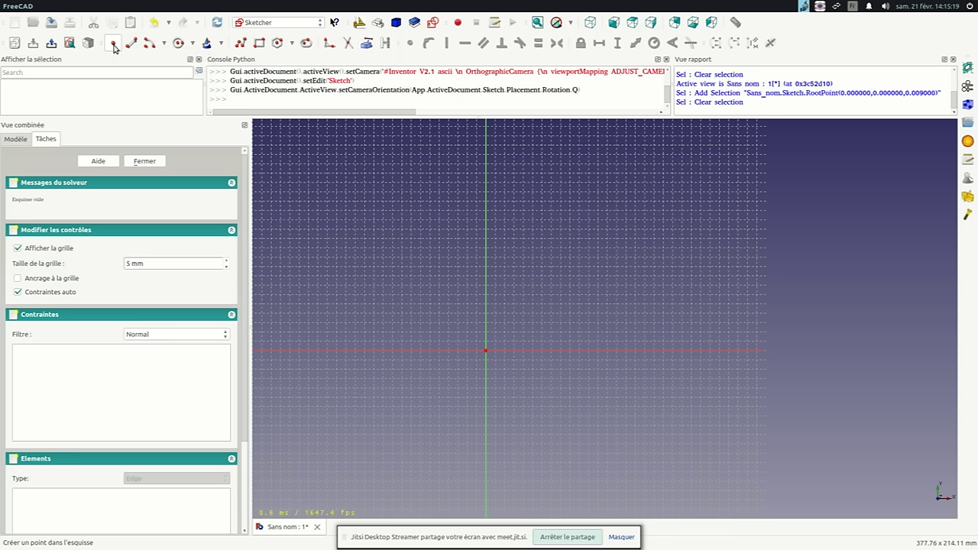
{"action": "scroll", "coordinate": [520, 332], "scroll_direction": "up", "scroll_amount": 3}
{"action": "scroll", "coordinate": [489, 337], "scroll_direction": "up", "scroll_amount": 1}
{"action": "scroll", "coordinate": [449, 343], "scroll_direction": "down", "scroll_amount": 1}
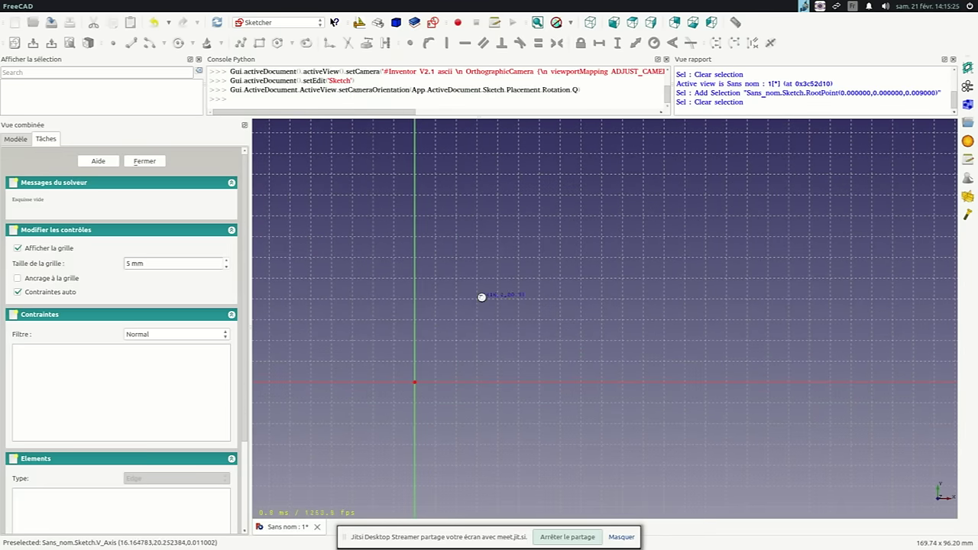
{"action": "left_click", "coordinate": [482, 298]}
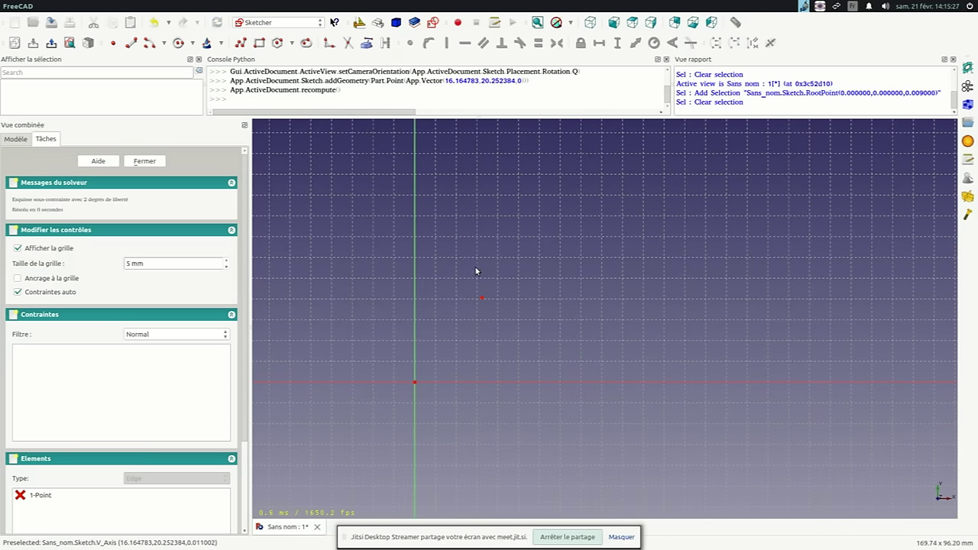
{"action": "scroll", "coordinate": [477, 277], "scroll_direction": "up", "scroll_amount": 1}
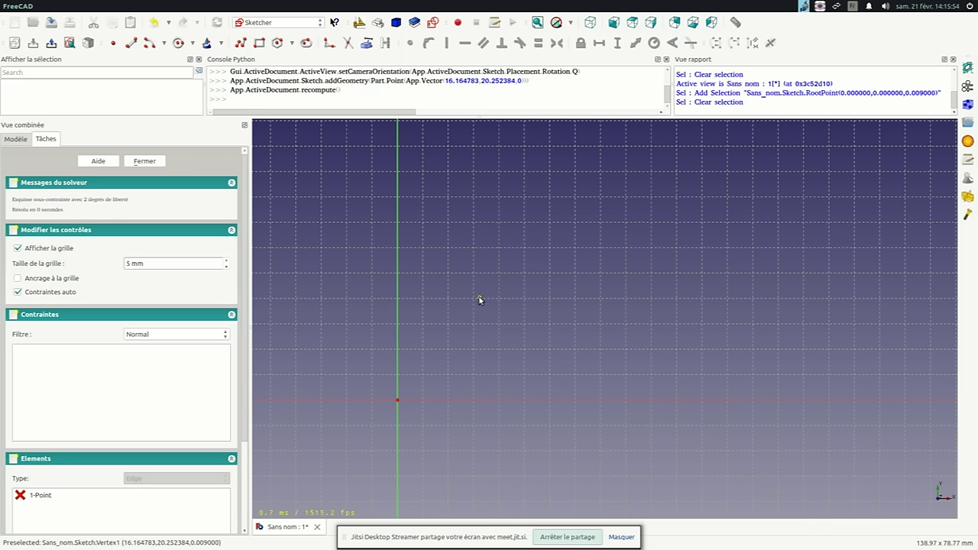
{"action": "left_click_drag", "start_coordinate": [486, 300], "coordinate": [490, 289]}
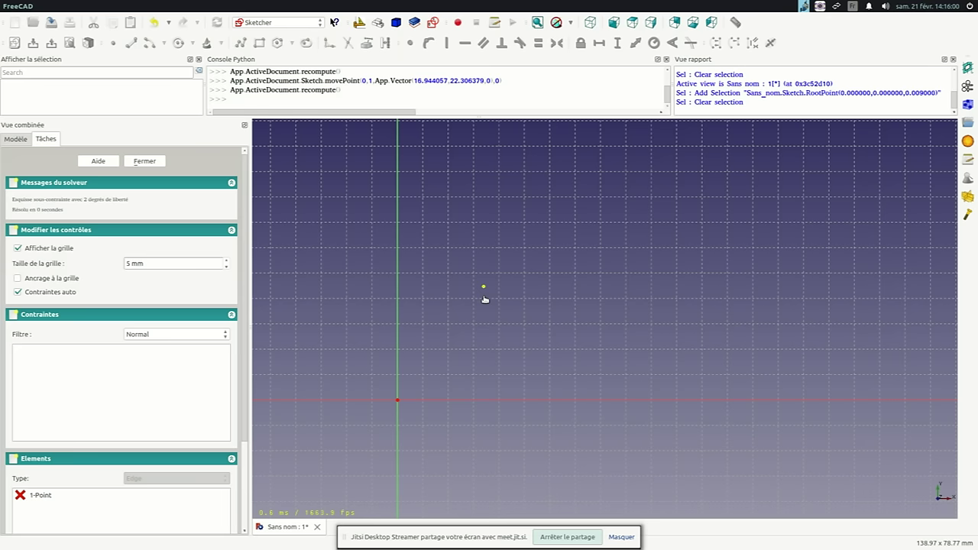
{"action": "mouse_move", "coordinate": [492, 318]}
{"action": "left_mouse_down"}
{"action": "mouse_move", "coordinate": [467, 334]}
{"action": "mouse_move", "coordinate": [474, 269]}
{"action": "mouse_move", "coordinate": [537, 326]}
{"action": "mouse_move", "coordinate": [484, 289]}
{"action": "left_mouse_up"}
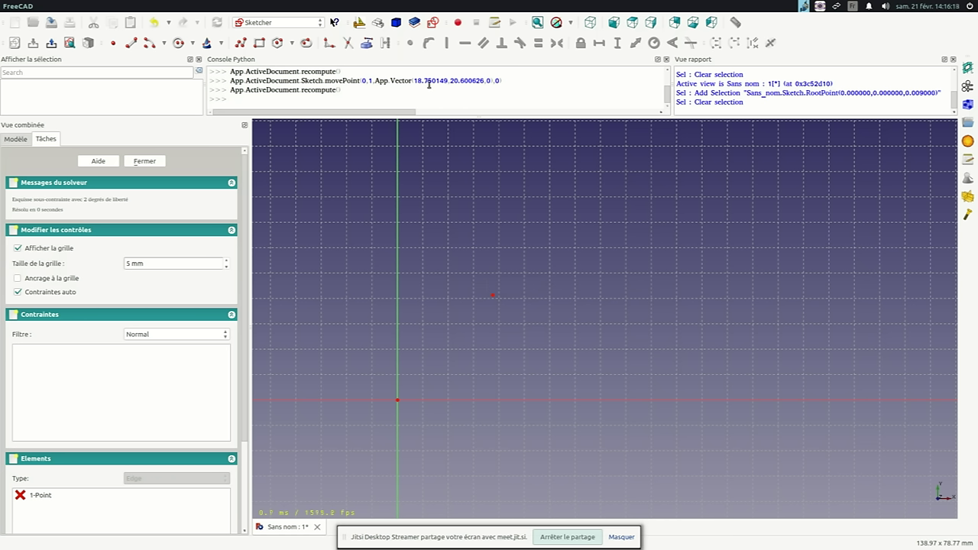
{"action": "left_click", "coordinate": [493, 297]}
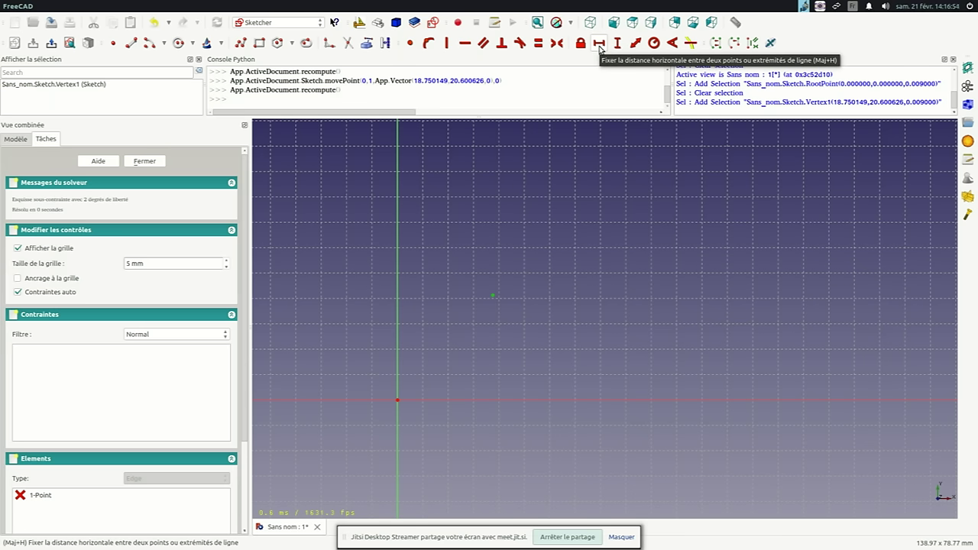
Constrain the point's horizontal distance from the origin to 20 mm
{"action": "left_click", "coordinate": [502, 267]}
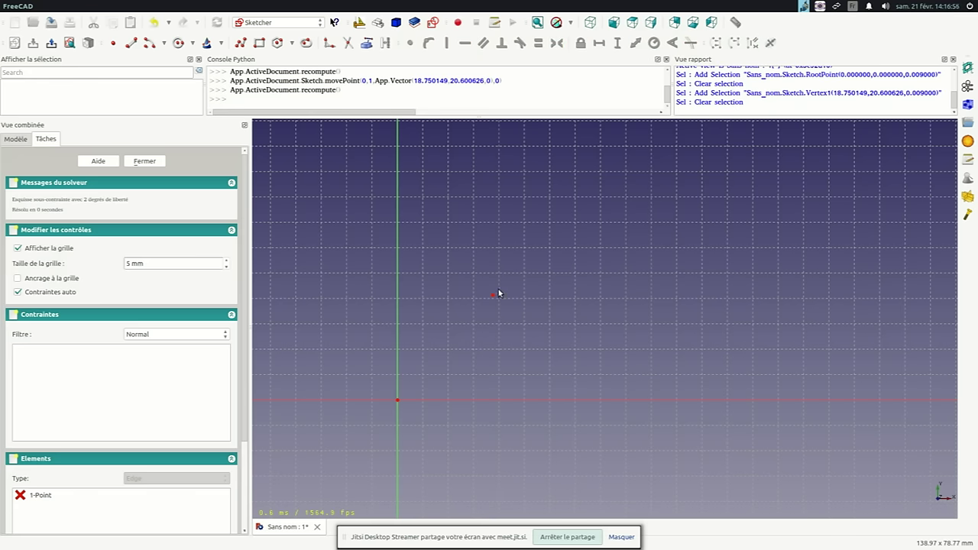
{"action": "left_click", "coordinate": [493, 295]}
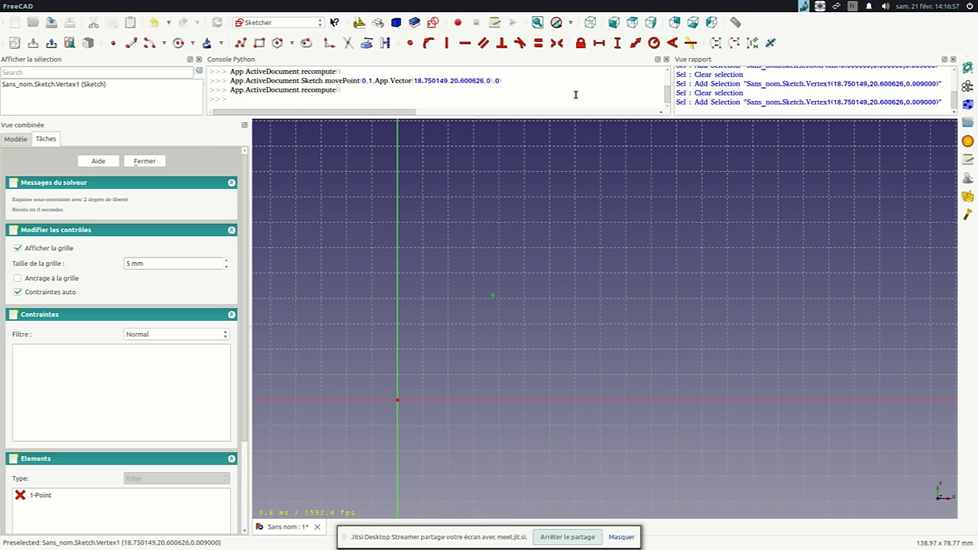
{"action": "left_click", "coordinate": [599, 43]}
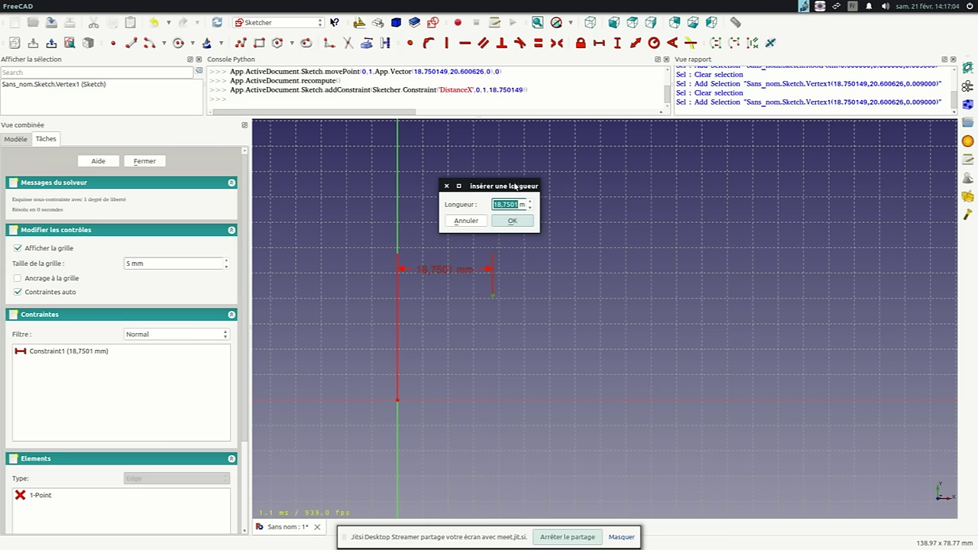
{"action": "left_click_drag", "start_coordinate": [512, 187], "coordinate": [479, 181]}
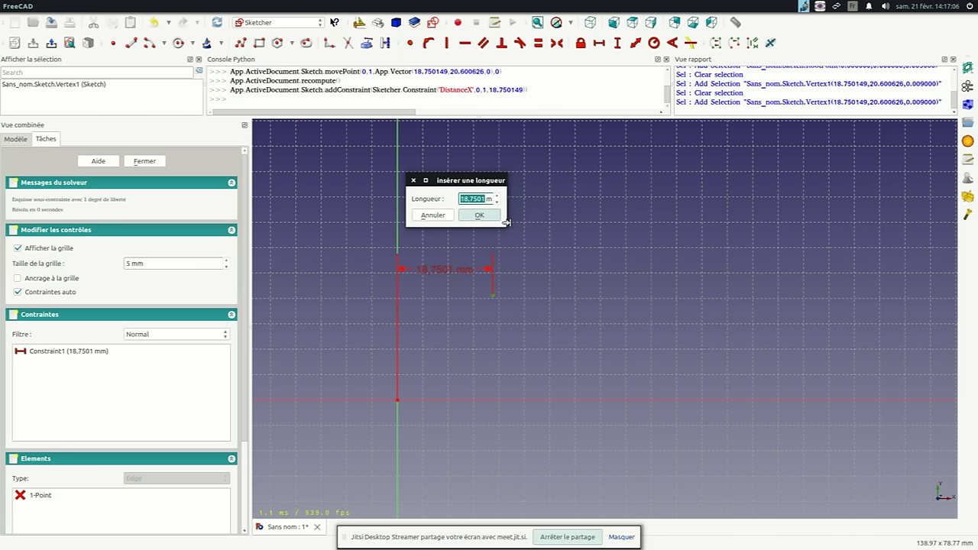
{"action": "left_click_drag", "start_coordinate": [564, 229], "coordinate": [573, 231]}
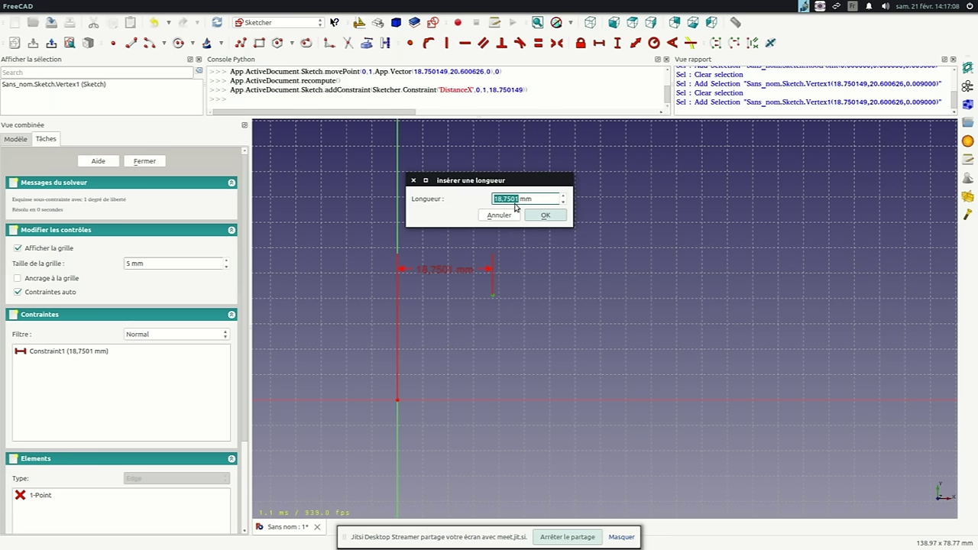
{"action": "triple_click", "coordinate": [507, 199]}
{"action": "type", "text": "20"}
{"action": "key", "text": "Return"}
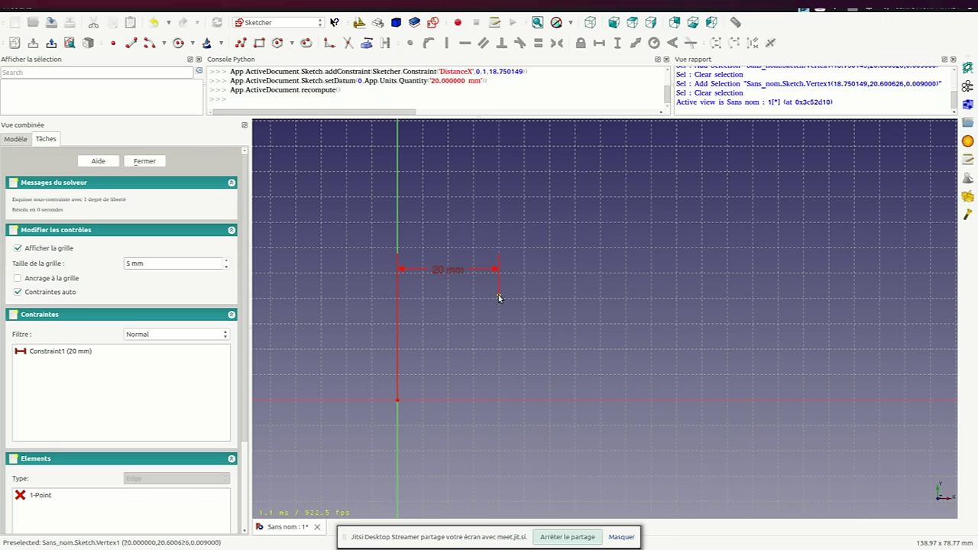
Change the horizontal distance dimension from 20 to 25 mm and raise the point slightly
{"action": "mouse_move", "coordinate": [500, 298]}
{"action": "left_mouse_down"}
{"action": "mouse_move", "coordinate": [515, 301]}
{"action": "mouse_move", "coordinate": [455, 257]}
{"action": "mouse_move", "coordinate": [472, 268]}
{"action": "mouse_move", "coordinate": [444, 277]}
{"action": "mouse_move", "coordinate": [493, 285]}
{"action": "left_mouse_up"}
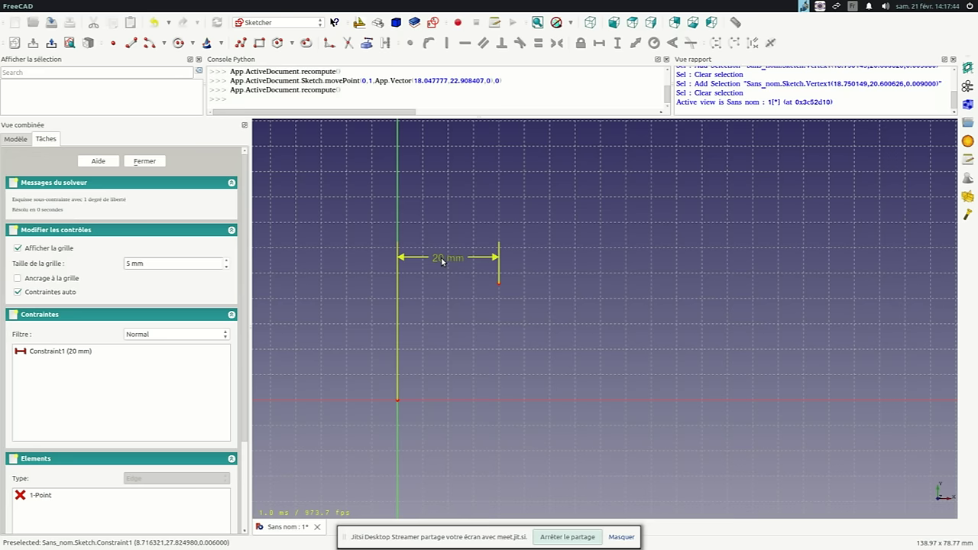
{"action": "double_click", "coordinate": [442, 262]}
{"action": "left_click_drag", "start_coordinate": [442, 261], "coordinate": [444, 174]}
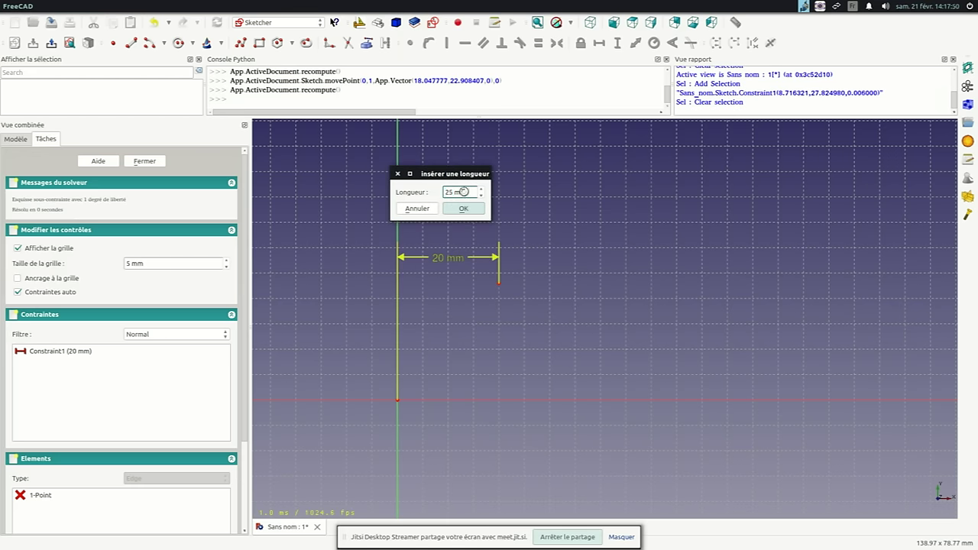
{"action": "key", "text": "Return"}
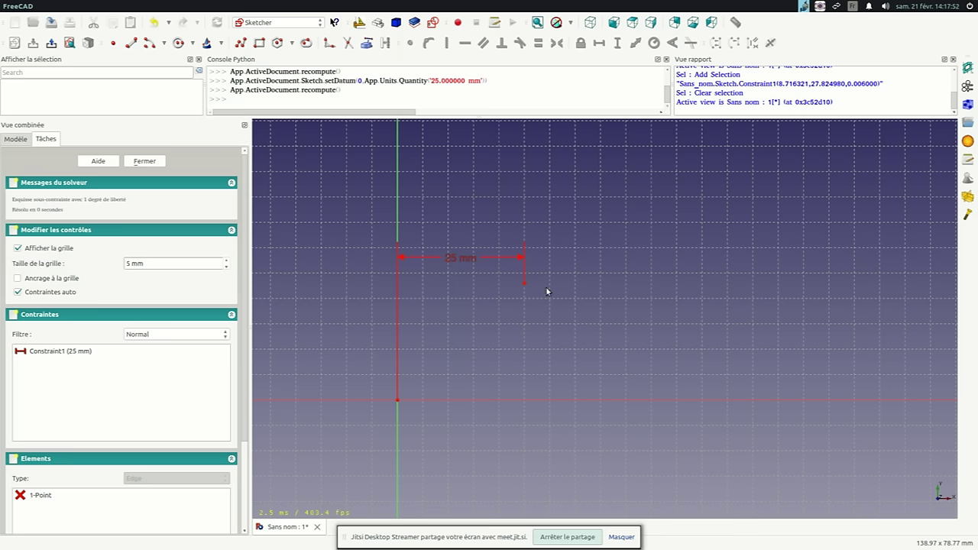
{"action": "left_click_drag", "start_coordinate": [526, 287], "coordinate": [525, 277]}
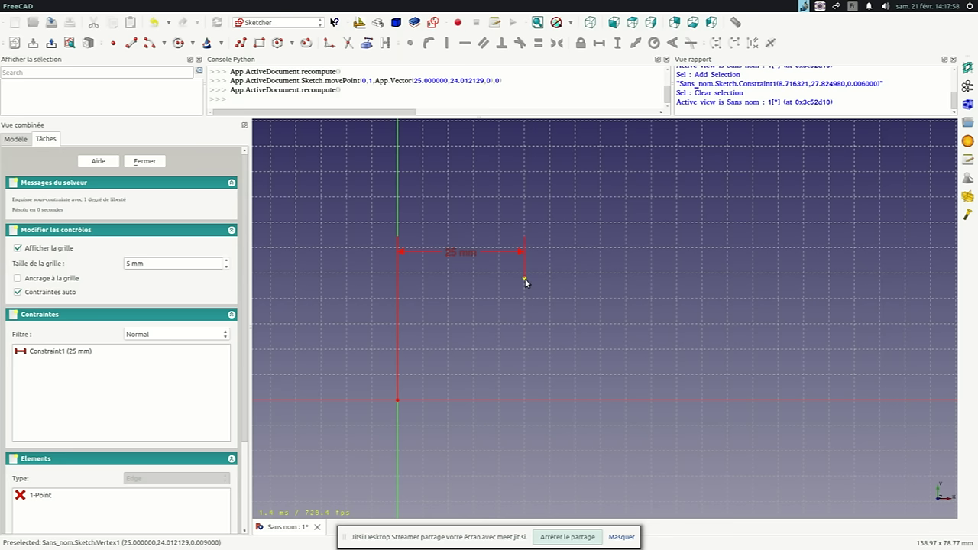
Add a 24 mm vertical distance constraint to the point, fully constraining the sketch
{"action": "left_click", "coordinate": [526, 279]}
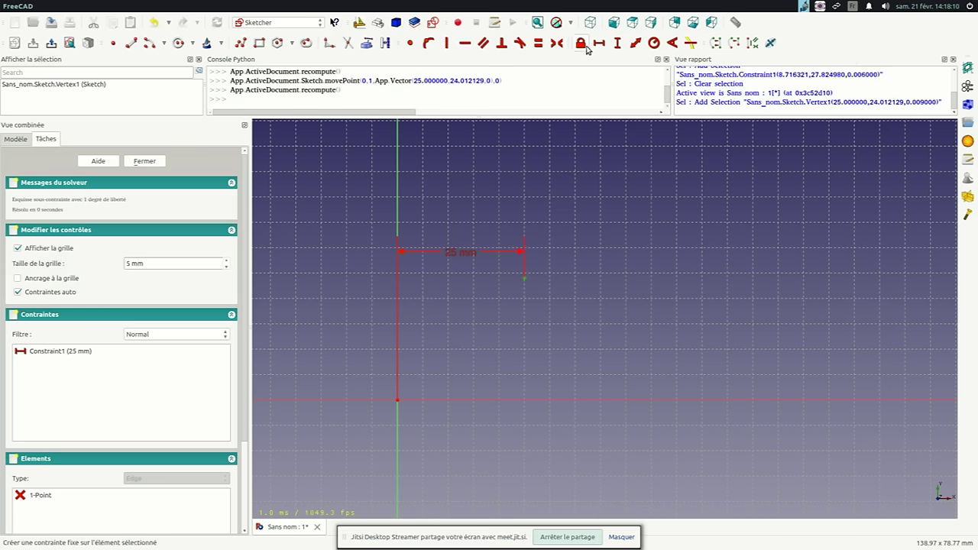
{"action": "left_click", "coordinate": [618, 44]}
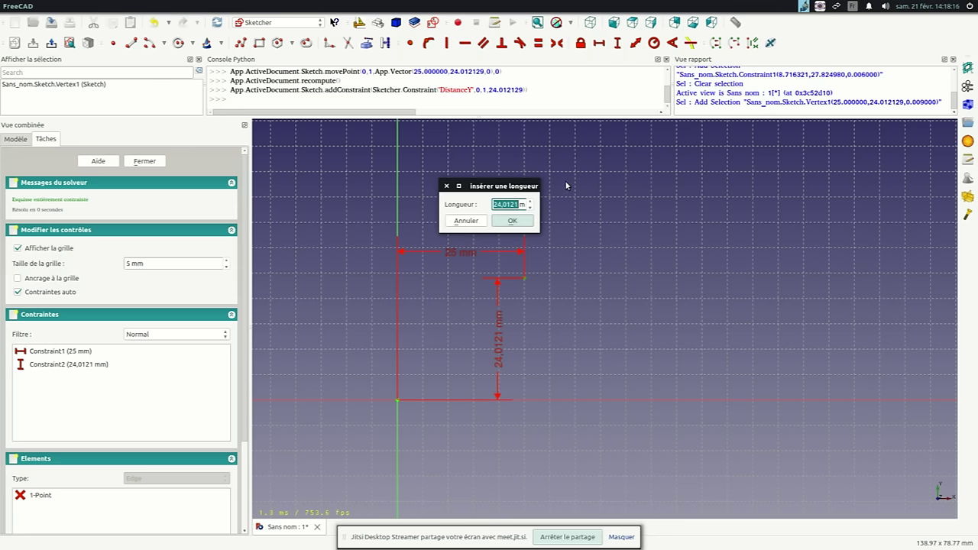
{"action": "type", "text": "24"}
{"action": "key", "text": "Return"}
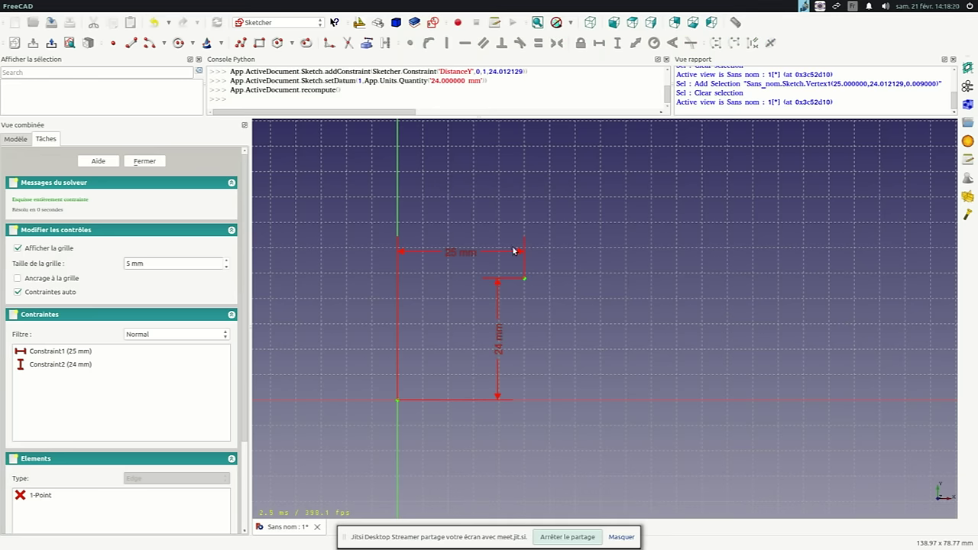
Zoom the sketch view in and out to inspect the constrained point
{"action": "scroll", "coordinate": [524, 284], "scroll_direction": "up", "scroll_amount": 1}
{"action": "scroll", "coordinate": [523, 282], "scroll_direction": "up", "scroll_amount": 1}
{"action": "scroll", "coordinate": [524, 282], "scroll_direction": "up", "scroll_amount": 1}
{"action": "scroll", "coordinate": [524, 282], "scroll_direction": "up", "scroll_amount": 3}
{"action": "scroll", "coordinate": [536, 279], "scroll_direction": "down", "scroll_amount": 1}
{"action": "scroll", "coordinate": [538, 276], "scroll_direction": "down", "scroll_amount": 2}
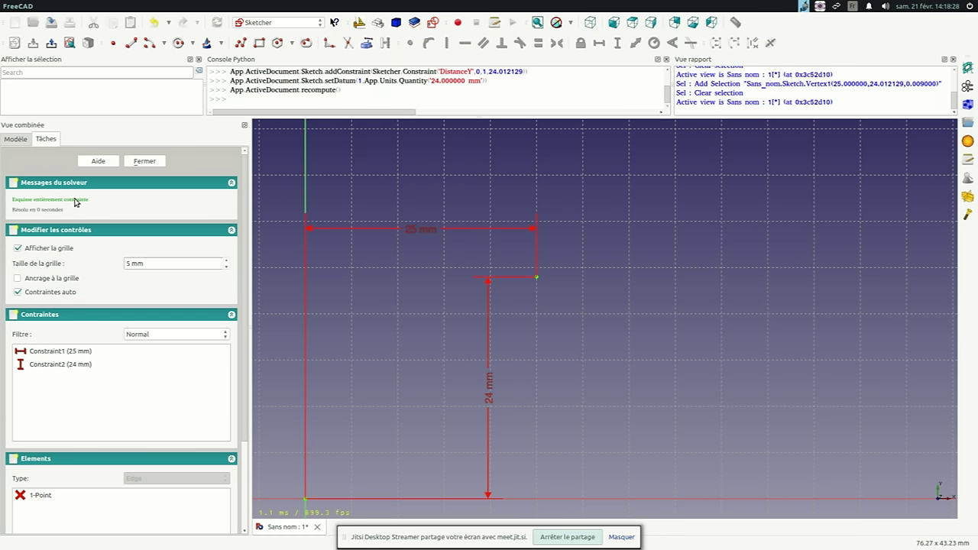
{"action": "scroll", "coordinate": [544, 272], "scroll_direction": "down", "scroll_amount": 3}
{"action": "scroll", "coordinate": [539, 276], "scroll_direction": "down", "scroll_amount": 1}
{"action": "scroll", "coordinate": [537, 281], "scroll_direction": "up", "scroll_amount": 3}
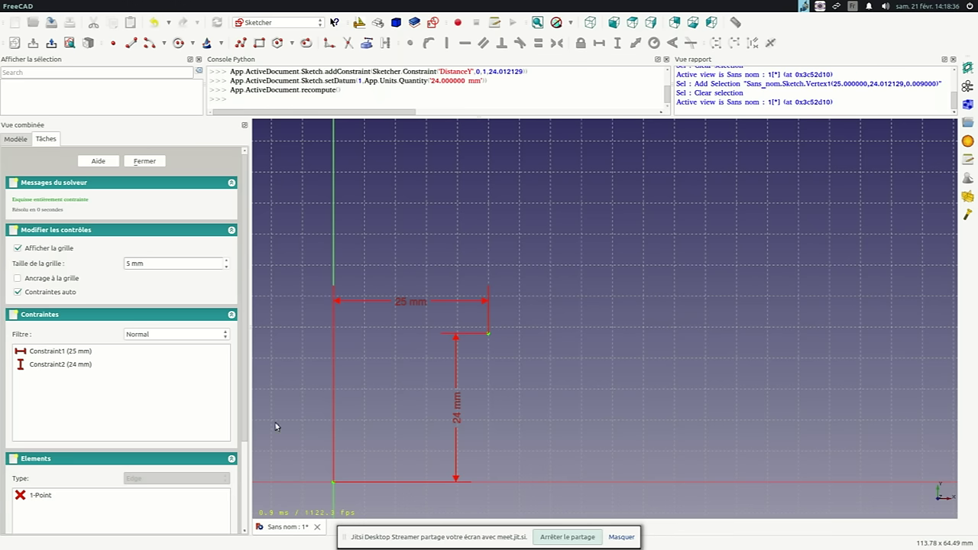
{"action": "scroll", "coordinate": [244, 276], "scroll_direction": "down", "scroll_amount": 3}
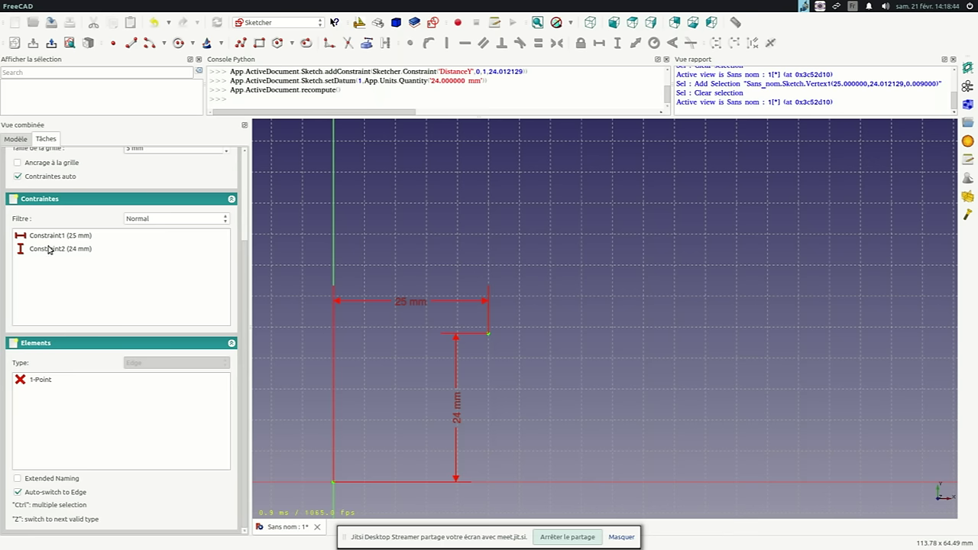
Select the point in the elements list and scroll the task panel back to the solver messages
{"action": "left_click", "coordinate": [46, 394]}
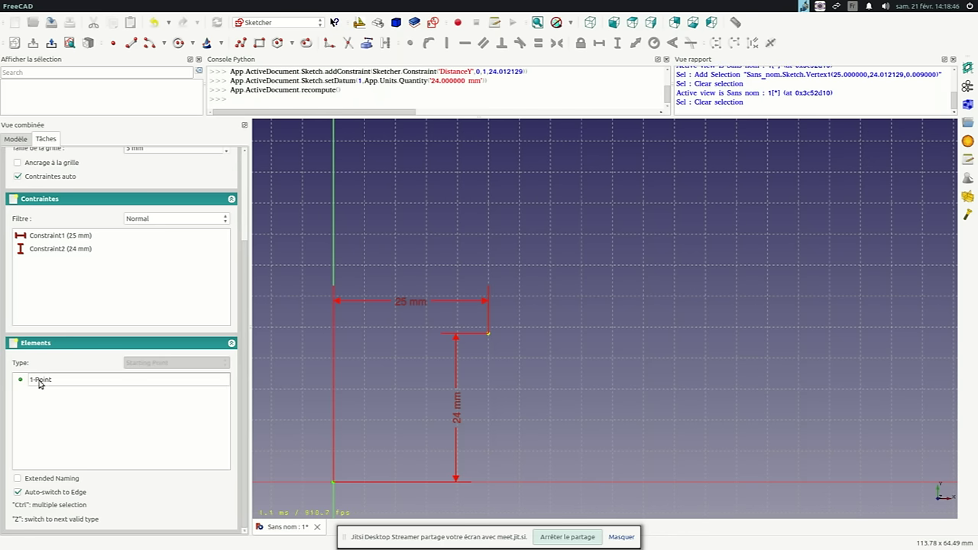
{"action": "left_click", "coordinate": [44, 381]}
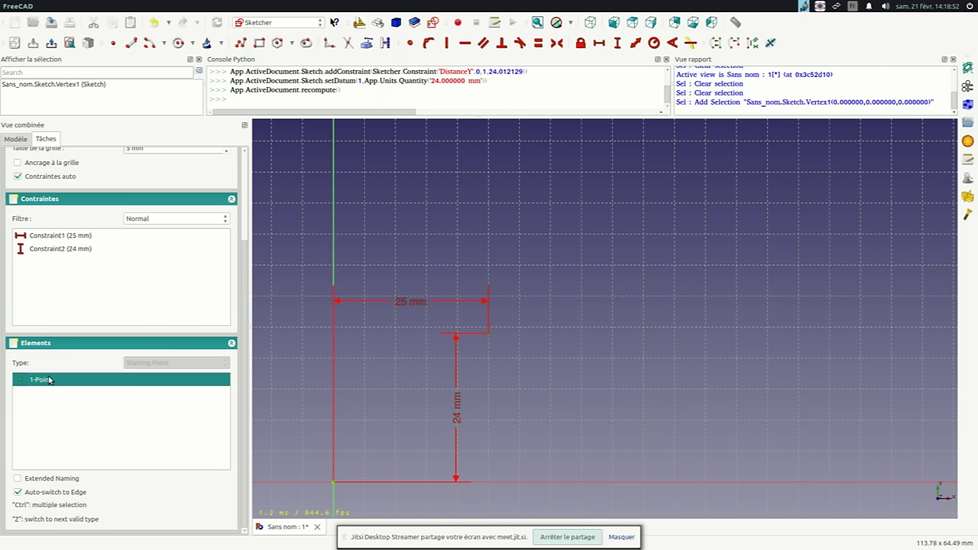
{"action": "scroll", "coordinate": [487, 304], "scroll_direction": "down", "scroll_amount": 3}
{"action": "scroll", "coordinate": [489, 317], "scroll_direction": "up", "scroll_amount": 3}
{"action": "scroll", "coordinate": [489, 317], "scroll_direction": "down", "scroll_amount": 1}
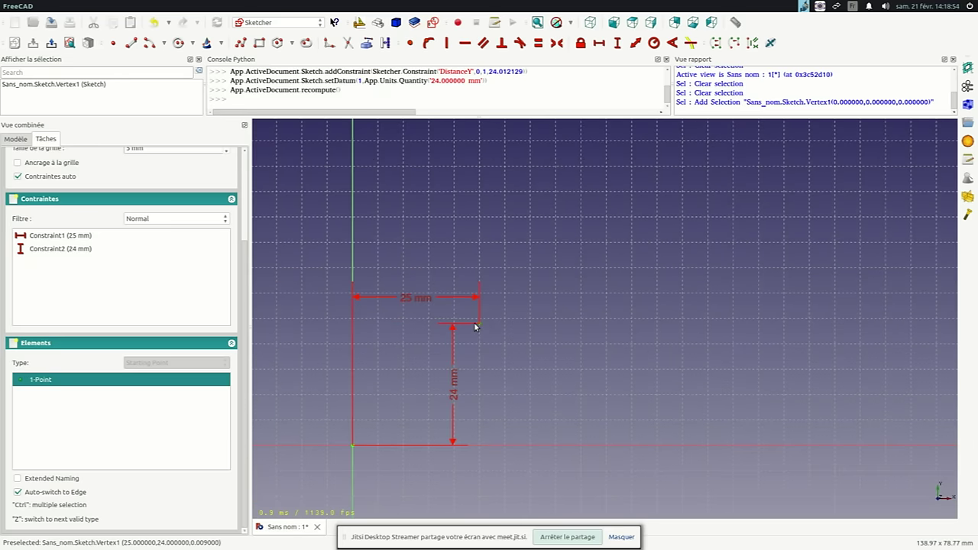
{"action": "scroll", "coordinate": [478, 321], "scroll_direction": "down", "scroll_amount": 1}
{"action": "scroll", "coordinate": [476, 327], "scroll_direction": "up", "scroll_amount": 3}
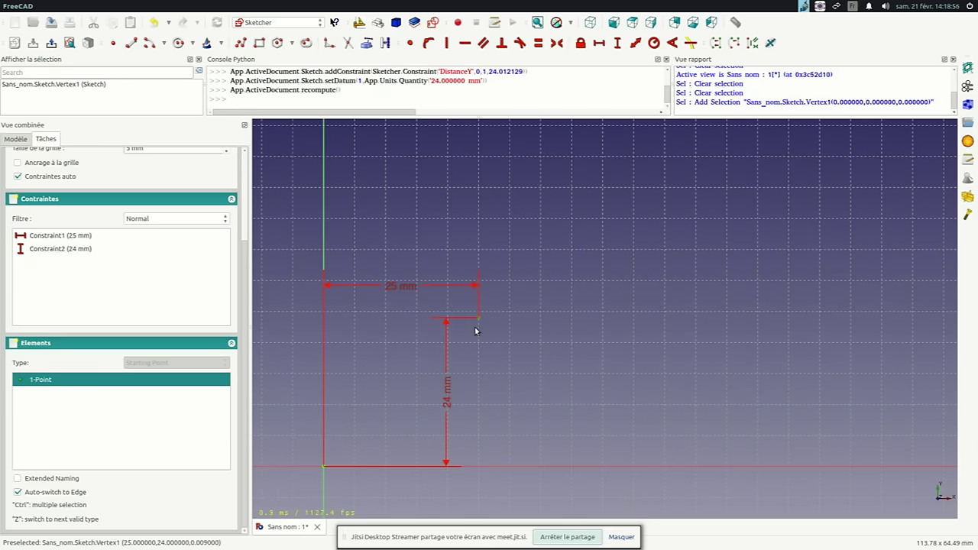
{"action": "scroll", "coordinate": [444, 322], "scroll_direction": "down", "scroll_amount": 2}
{"action": "scroll", "coordinate": [448, 325], "scroll_direction": "up", "scroll_amount": 2}
{"action": "scroll", "coordinate": [476, 316], "scroll_direction": "down", "scroll_amount": 1}
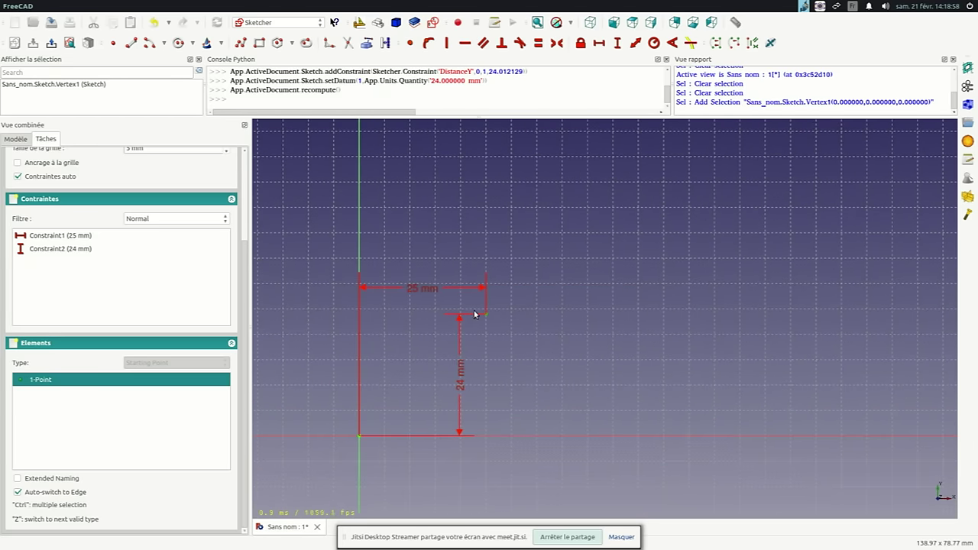
{"action": "left_click_drag", "start_coordinate": [244, 253], "coordinate": [242, 151]}
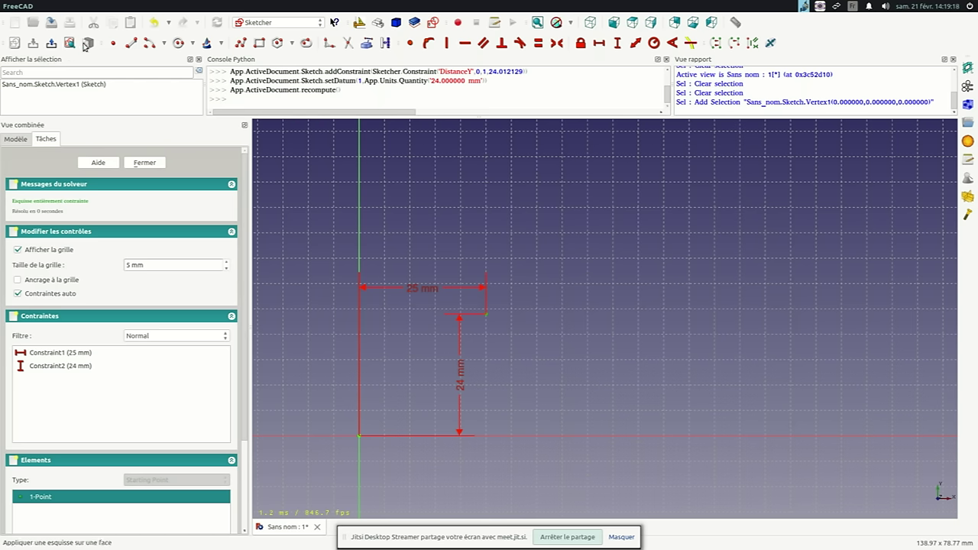
Close sketch editing, reopen the Sketch, close it again and orbit the view
{"action": "left_click", "coordinate": [51, 43]}
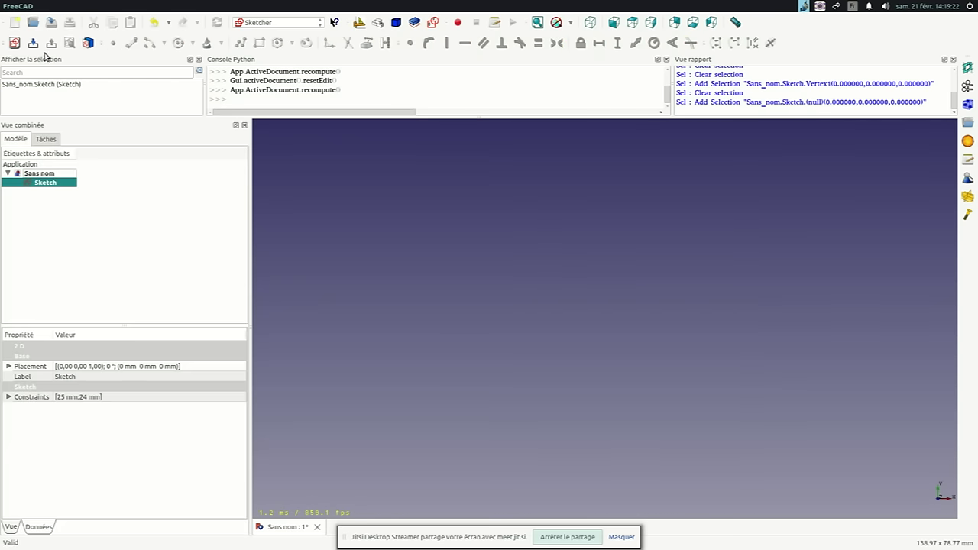
{"action": "double_click", "coordinate": [46, 182]}
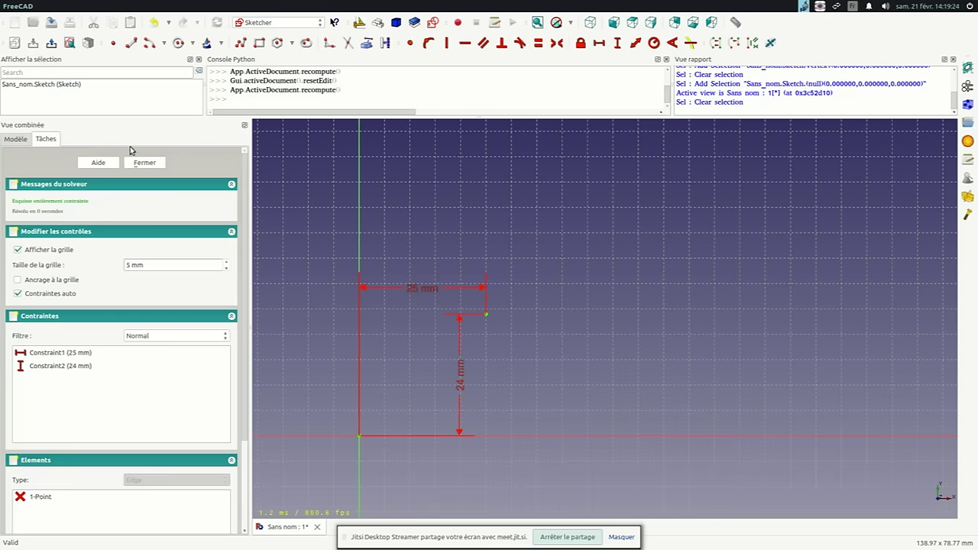
{"action": "left_click", "coordinate": [144, 164]}
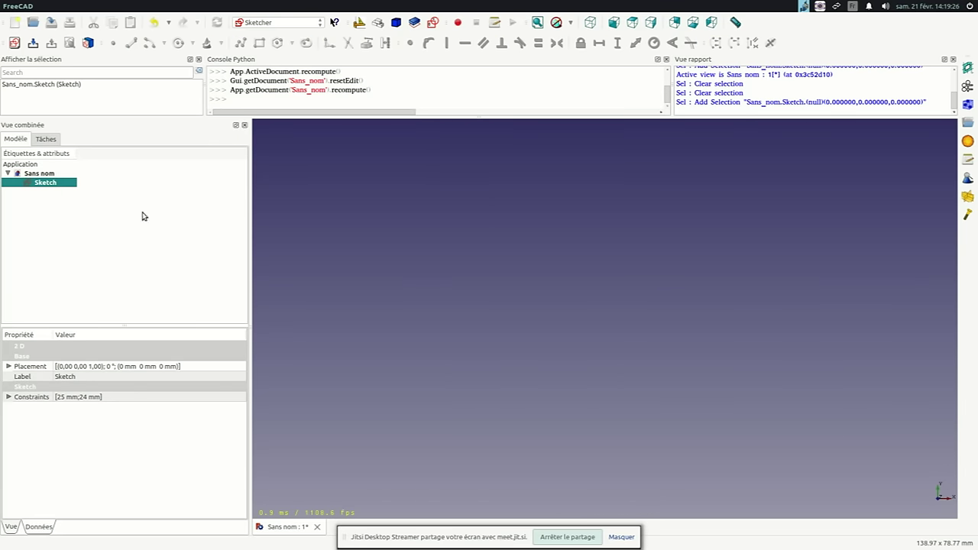
{"action": "left_click", "coordinate": [404, 245]}
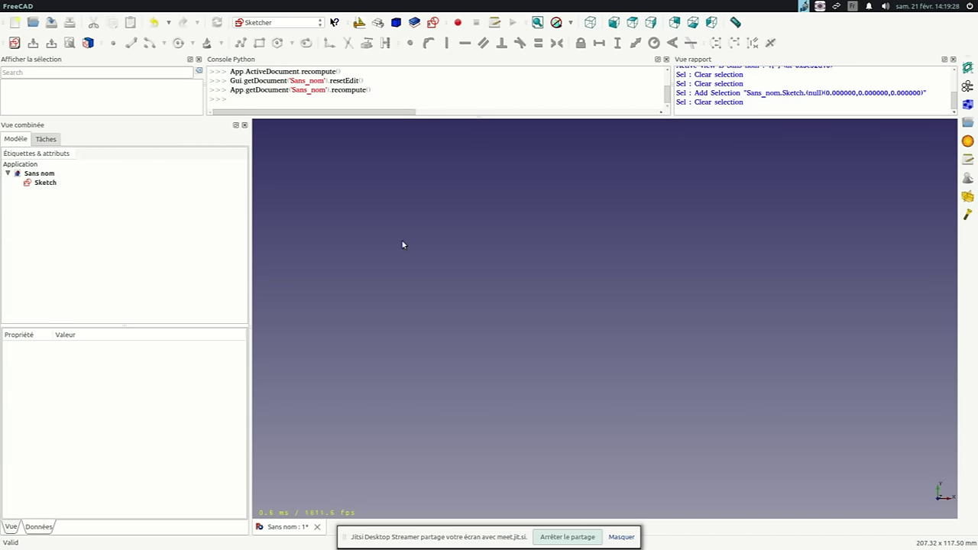
{"action": "middle_click_drag", "start_coordinate": [567, 382], "coordinate": [541, 331]}
Inspect the Sketch's View and Data properties and its Label, then deselect it
{"action": "left_click", "coordinate": [44, 187]}
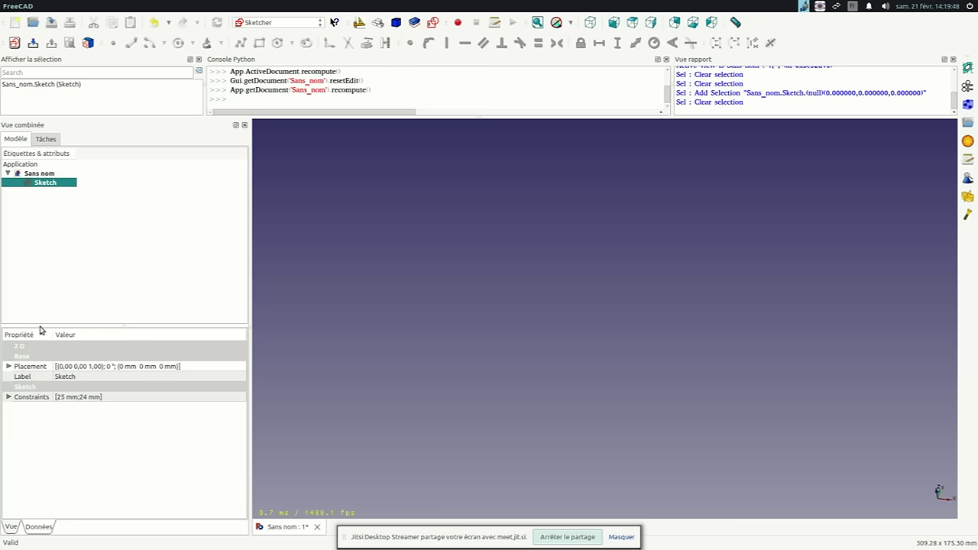
{"action": "left_click", "coordinate": [11, 527]}
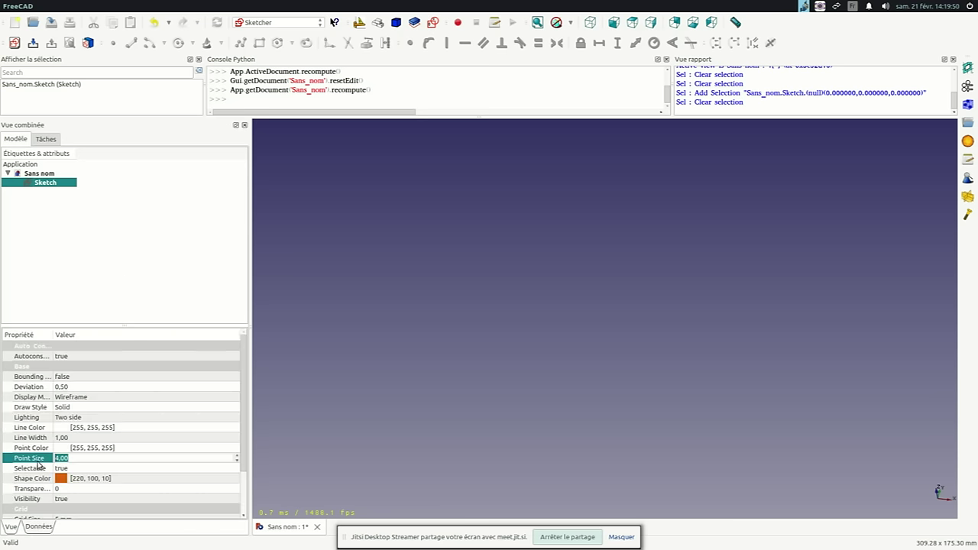
{"action": "left_click", "coordinate": [36, 528]}
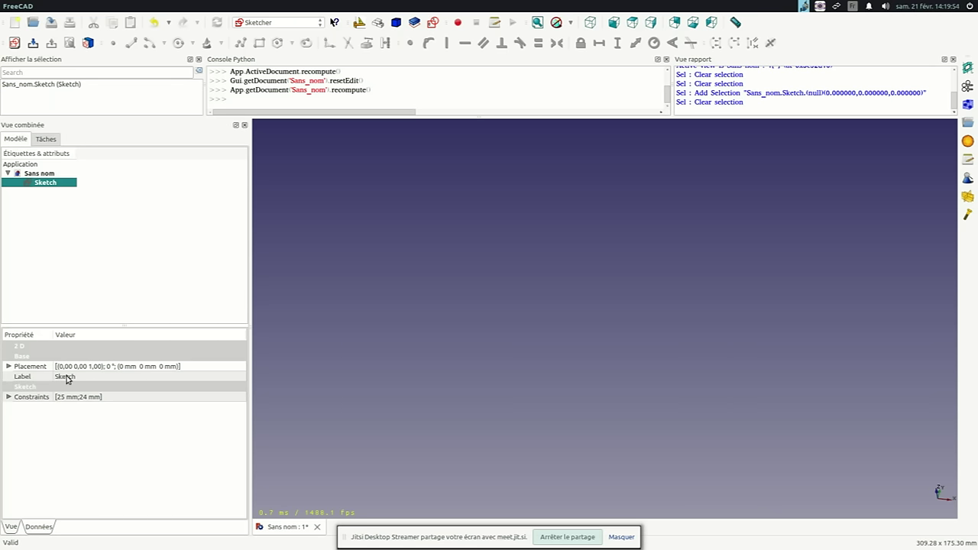
{"action": "left_click", "coordinate": [68, 376]}
{"action": "left_click", "coordinate": [81, 377]}
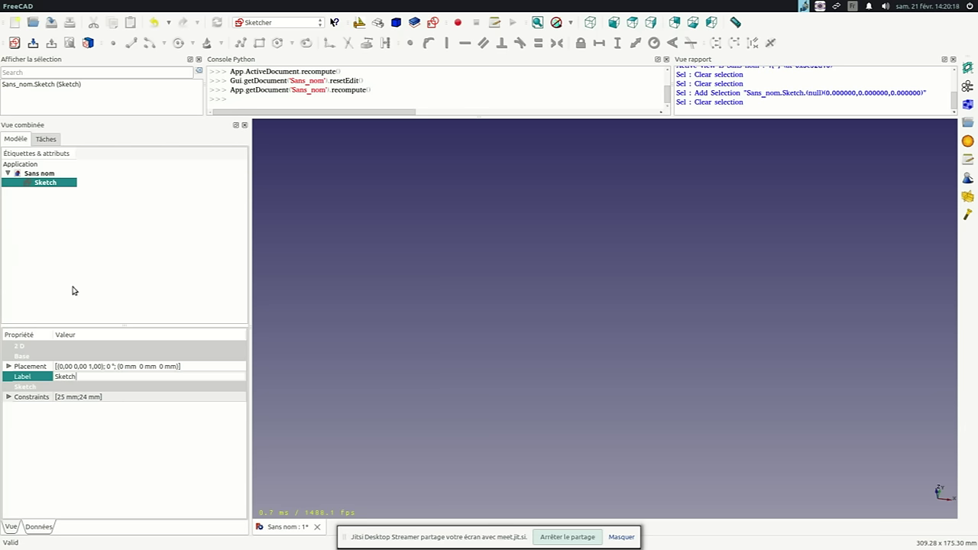
{"action": "left_click", "coordinate": [118, 221]}
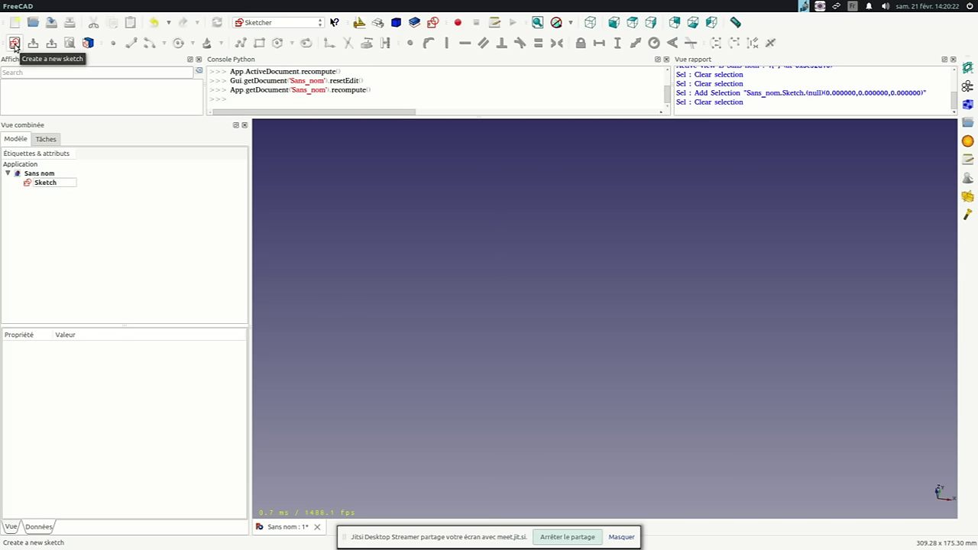
Create a new sketch, Sketch001, on the XY plane
{"action": "left_click", "coordinate": [14, 45]}
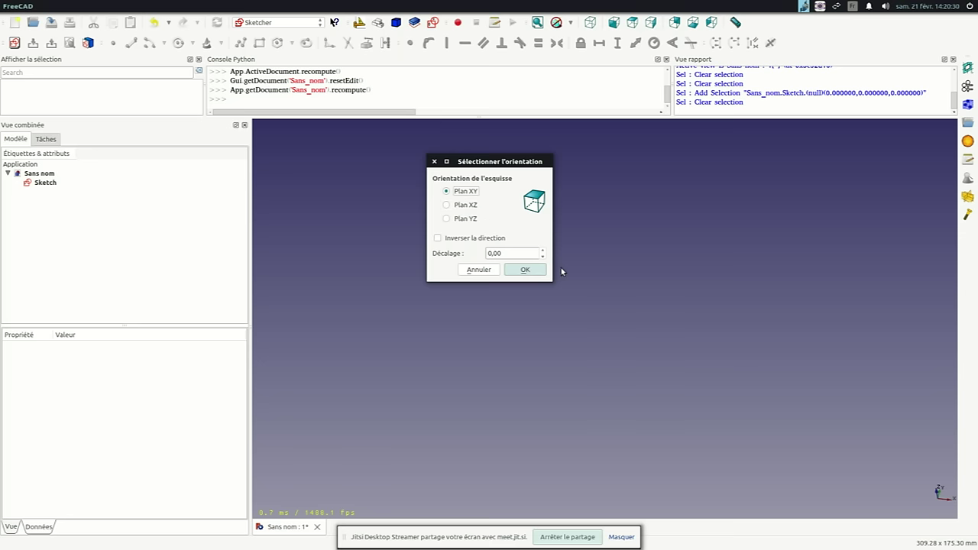
{"action": "left_click", "coordinate": [523, 271]}
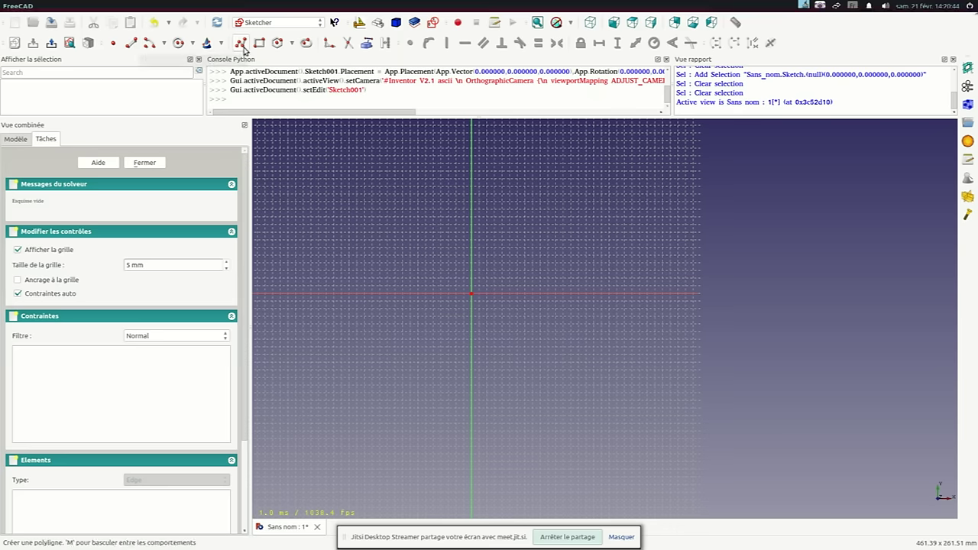
Start a line with its first point below and left of the origin, previewing it horizontally
{"action": "left_click", "coordinate": [130, 44]}
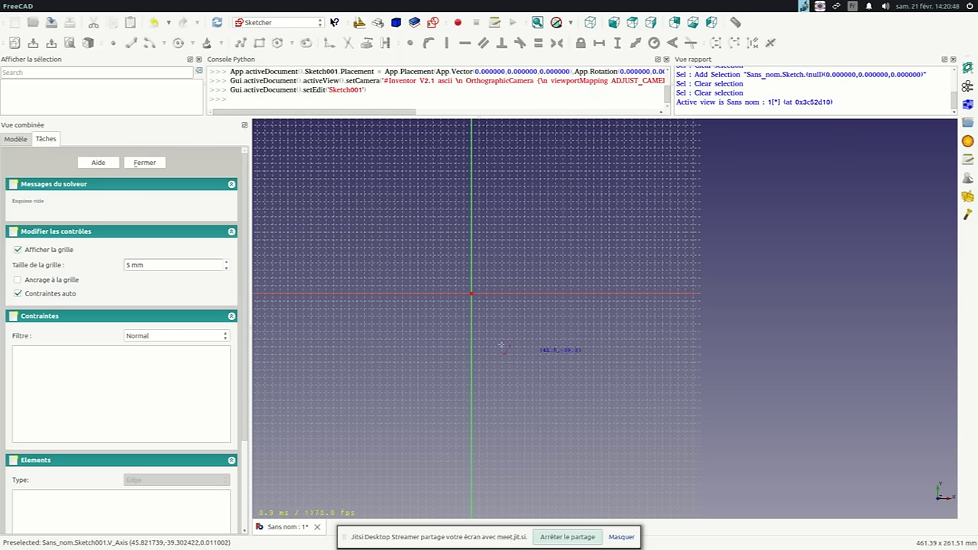
{"action": "left_click", "coordinate": [405, 324]}
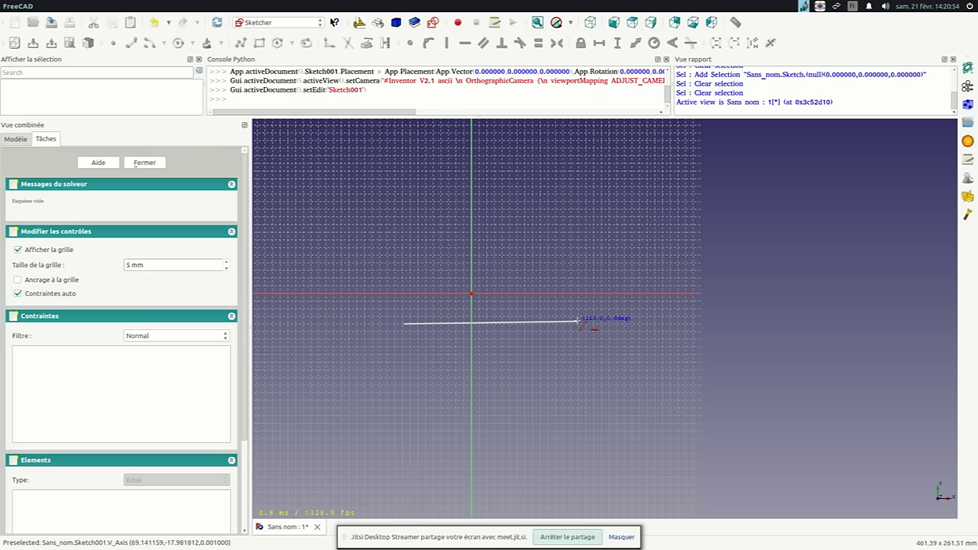
{"action": "scroll", "coordinate": [579, 322], "scroll_direction": "up", "scroll_amount": 5}
{"action": "scroll", "coordinate": [573, 324], "scroll_direction": "up", "scroll_amount": 5}
{"action": "scroll", "coordinate": [569, 326], "scroll_direction": "down", "scroll_amount": 2}
{"action": "scroll", "coordinate": [567, 324], "scroll_direction": "down", "scroll_amount": 3}
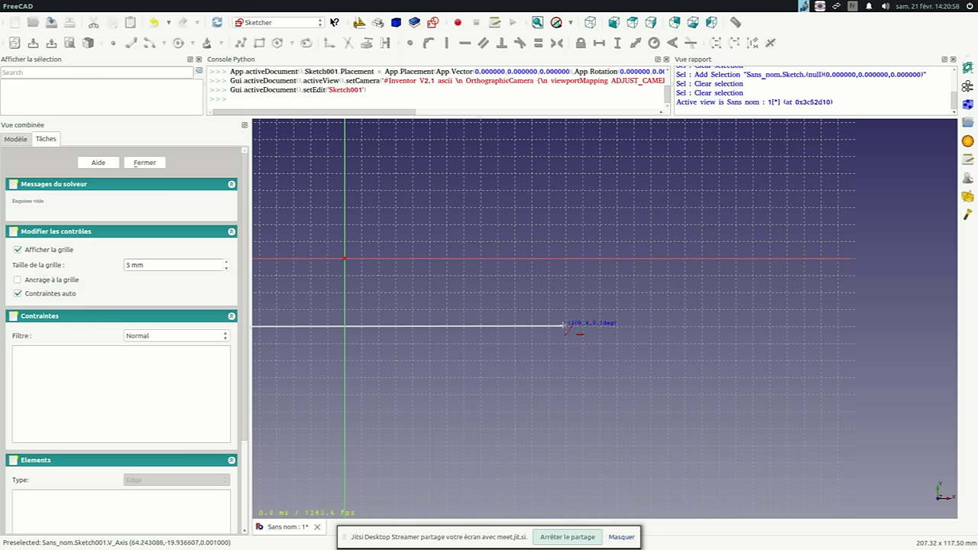
{"action": "scroll", "coordinate": [564, 325], "scroll_direction": "up", "scroll_amount": 3}
{"action": "scroll", "coordinate": [563, 325], "scroll_direction": "down", "scroll_amount": 3}
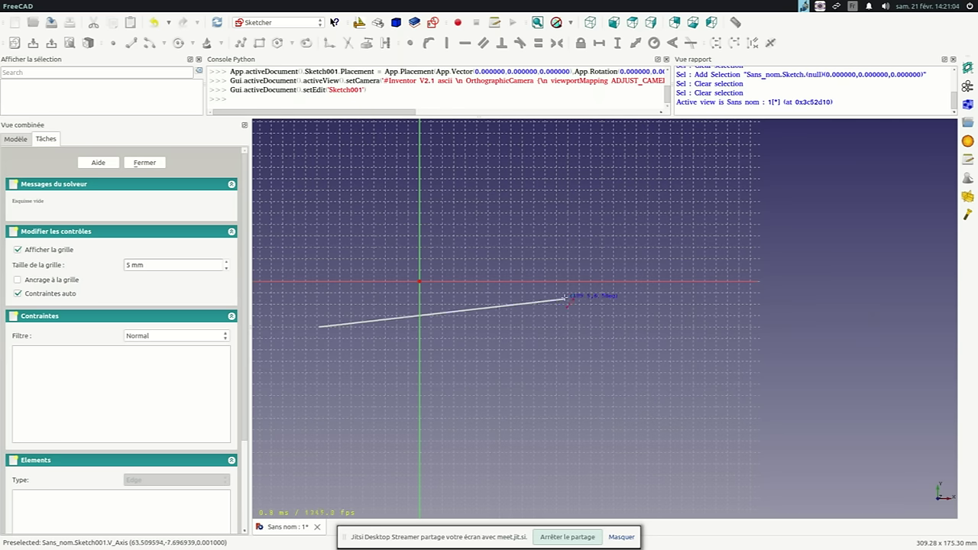
{"action": "scroll", "coordinate": [573, 326], "scroll_direction": "up", "scroll_amount": 5}
{"action": "scroll", "coordinate": [568, 326], "scroll_direction": "down", "scroll_amount": 5}
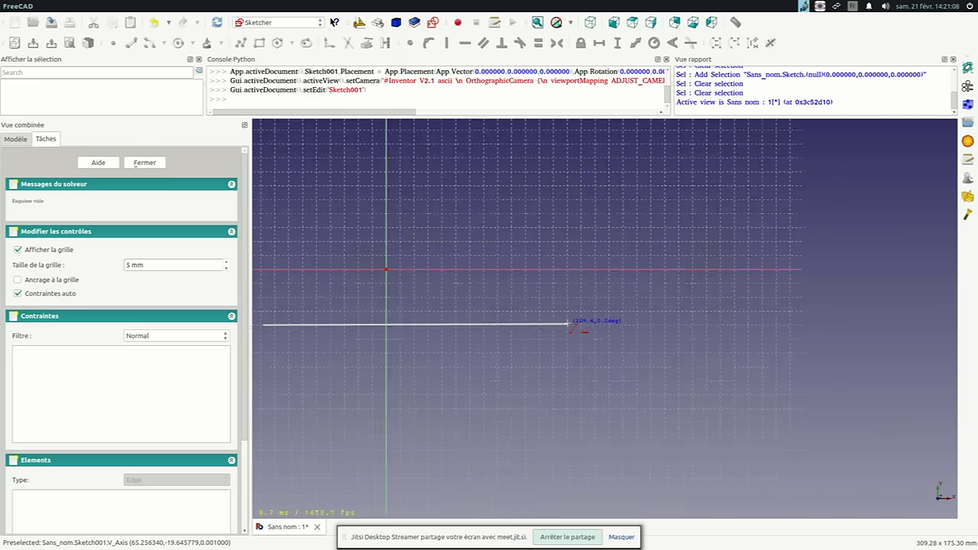
{"action": "scroll", "coordinate": [530, 206], "scroll_direction": "down", "scroll_amount": 3}
{"action": "scroll", "coordinate": [531, 204], "scroll_direction": "up", "scroll_amount": 1}
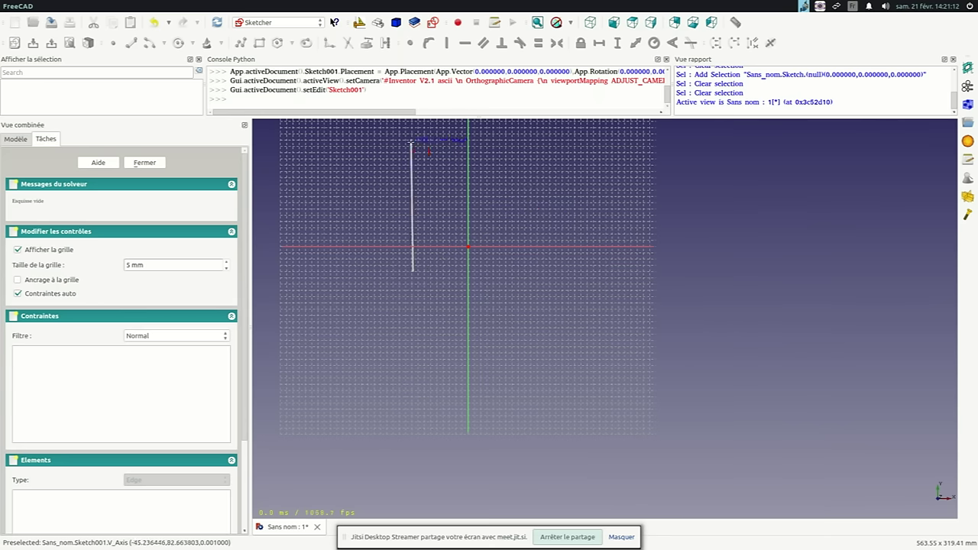
{"action": "scroll", "coordinate": [412, 143], "scroll_direction": "up", "scroll_amount": 5}
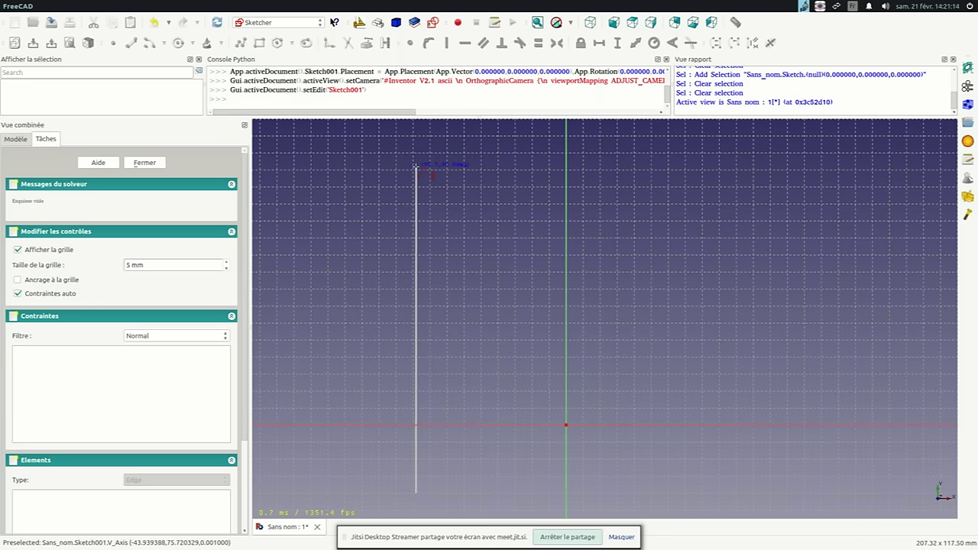
{"action": "scroll", "coordinate": [416, 166], "scroll_direction": "up", "scroll_amount": 2}
{"action": "scroll", "coordinate": [414, 167], "scroll_direction": "down", "scroll_amount": 4}
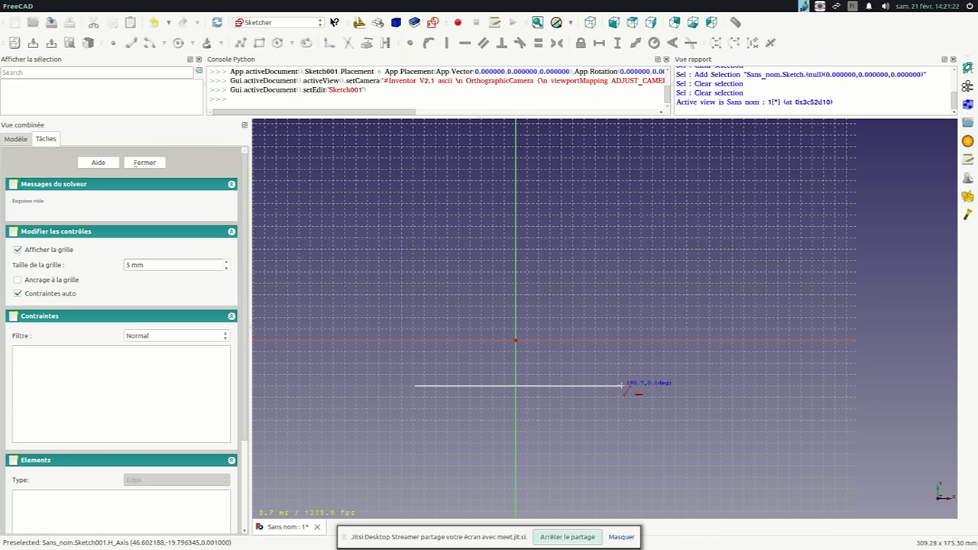
Finish the horizontal line, then drag it vertically and shorten it from its right end
{"action": "left_click", "coordinate": [622, 385]}
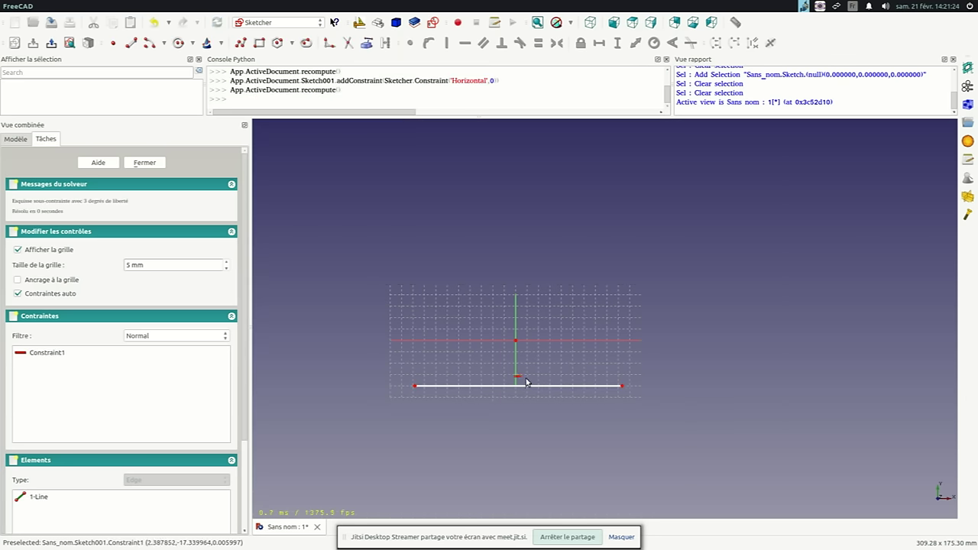
{"action": "scroll", "coordinate": [523, 382], "scroll_direction": "up", "scroll_amount": 3}
{"action": "scroll", "coordinate": [522, 386], "scroll_direction": "up", "scroll_amount": 3}
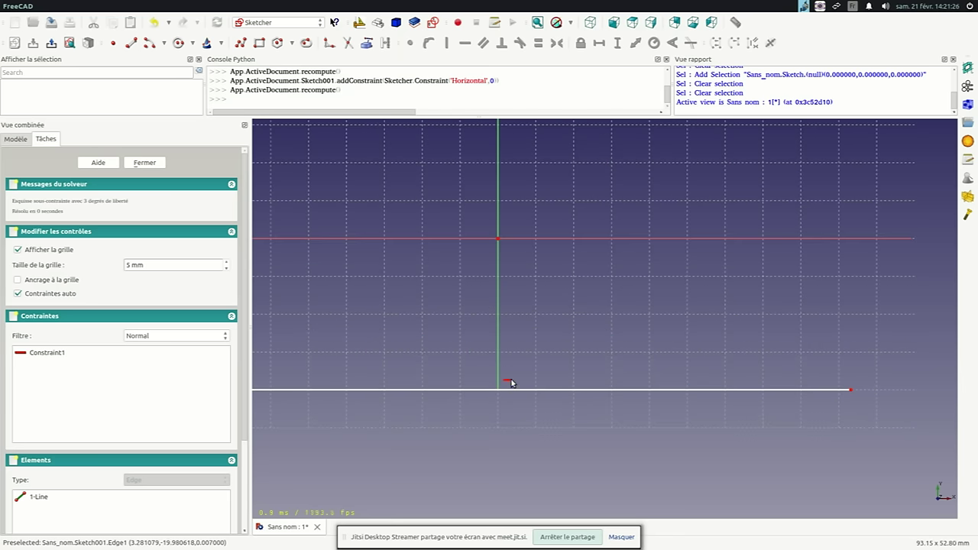
{"action": "left_click", "coordinate": [510, 383]}
{"action": "scroll", "coordinate": [528, 338], "scroll_direction": "down", "scroll_amount": 2}
{"action": "scroll", "coordinate": [539, 352], "scroll_direction": "down", "scroll_amount": 4}
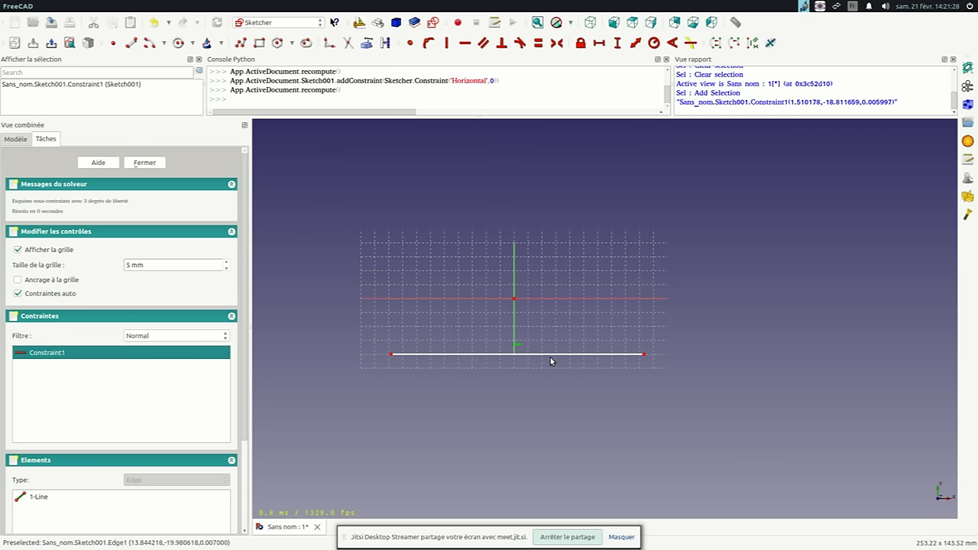
{"action": "mouse_move", "coordinate": [546, 357]}
{"action": "left_mouse_down"}
{"action": "mouse_move", "coordinate": [546, 319]}
{"action": "mouse_move", "coordinate": [507, 286]}
{"action": "mouse_move", "coordinate": [578, 350]}
{"action": "mouse_move", "coordinate": [556, 250]}
{"action": "mouse_move", "coordinate": [535, 345]}
{"action": "mouse_move", "coordinate": [559, 340]}
{"action": "mouse_move", "coordinate": [535, 291]}
{"action": "mouse_move", "coordinate": [558, 326]}
{"action": "mouse_move", "coordinate": [535, 339]}
{"action": "mouse_move", "coordinate": [542, 354]}
{"action": "left_mouse_up"}
{"action": "scroll", "coordinate": [535, 330], "scroll_direction": "up", "scroll_amount": 3}
{"action": "scroll", "coordinate": [527, 331], "scroll_direction": "down", "scroll_amount": 3}
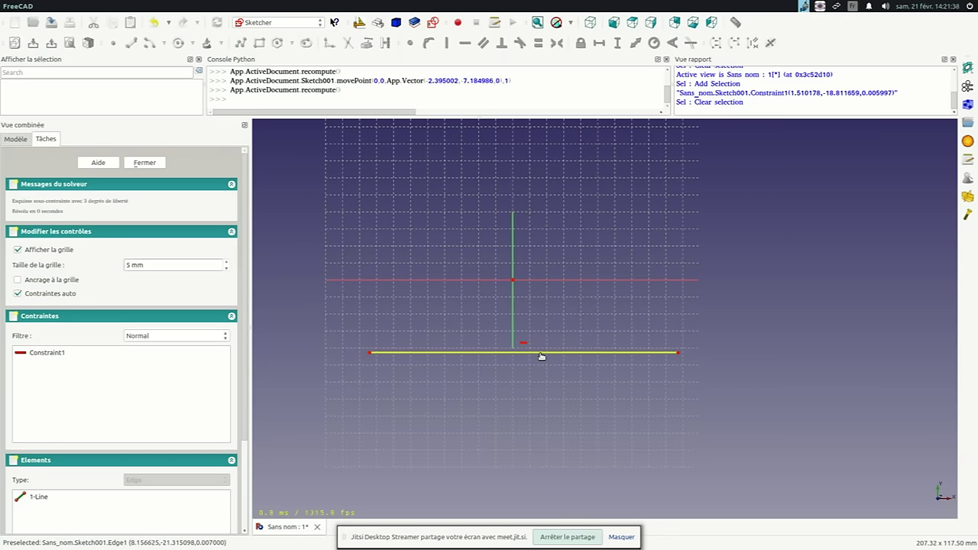
{"action": "mouse_move", "coordinate": [542, 357]}
{"action": "left_mouse_down"}
{"action": "mouse_move", "coordinate": [609, 276]}
{"action": "mouse_move", "coordinate": [539, 356]}
{"action": "mouse_move", "coordinate": [553, 275]}
{"action": "mouse_move", "coordinate": [550, 321]}
{"action": "mouse_move", "coordinate": [536, 209]}
{"action": "mouse_move", "coordinate": [620, 365]}
{"action": "mouse_move", "coordinate": [474, 344]}
{"action": "mouse_move", "coordinate": [690, 346]}
{"action": "left_mouse_up"}
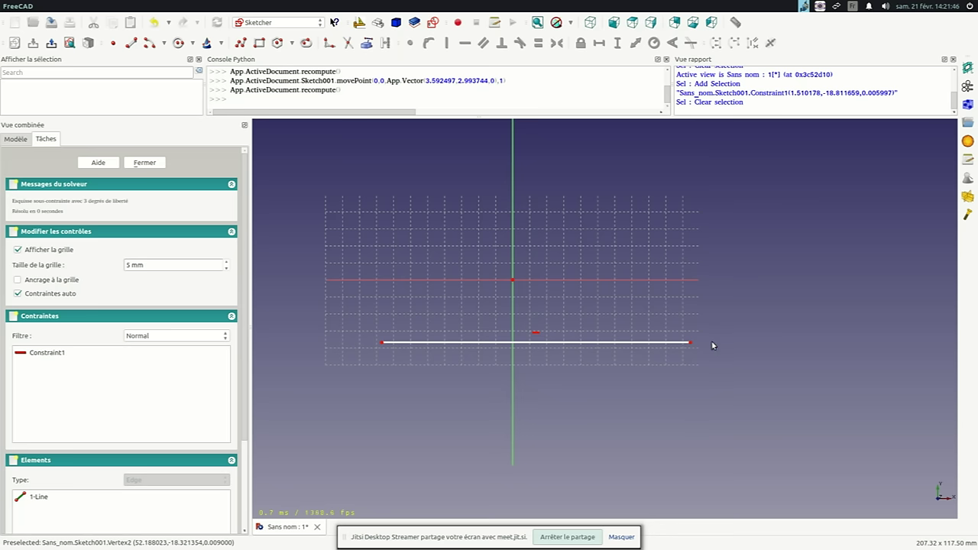
{"action": "mouse_move", "coordinate": [692, 346]}
{"action": "left_mouse_down"}
{"action": "mouse_move", "coordinate": [634, 343]}
{"action": "mouse_move", "coordinate": [751, 335]}
{"action": "mouse_move", "coordinate": [618, 323]}
{"action": "mouse_move", "coordinate": [635, 344]}
{"action": "mouse_move", "coordinate": [665, 265]}
{"action": "mouse_move", "coordinate": [662, 204]}
{"action": "mouse_move", "coordinate": [655, 352]}
{"action": "mouse_move", "coordinate": [662, 276]}
{"action": "mouse_move", "coordinate": [652, 331]}
{"action": "mouse_move", "coordinate": [661, 315]}
{"action": "mouse_move", "coordinate": [642, 342]}
{"action": "mouse_move", "coordinate": [697, 324]}
{"action": "left_mouse_up"}
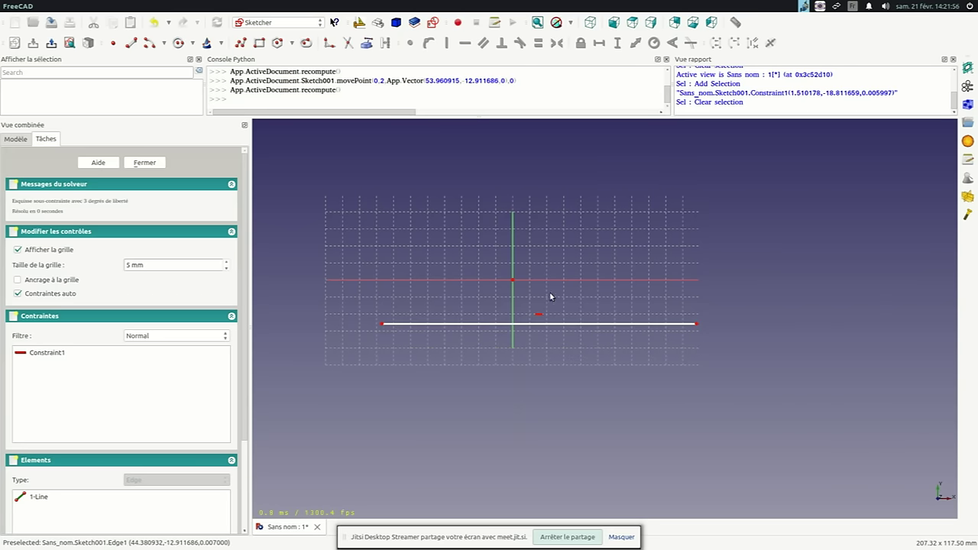
{"action": "middle_click_drag", "start_coordinate": [663, 280], "coordinate": [623, 323]}
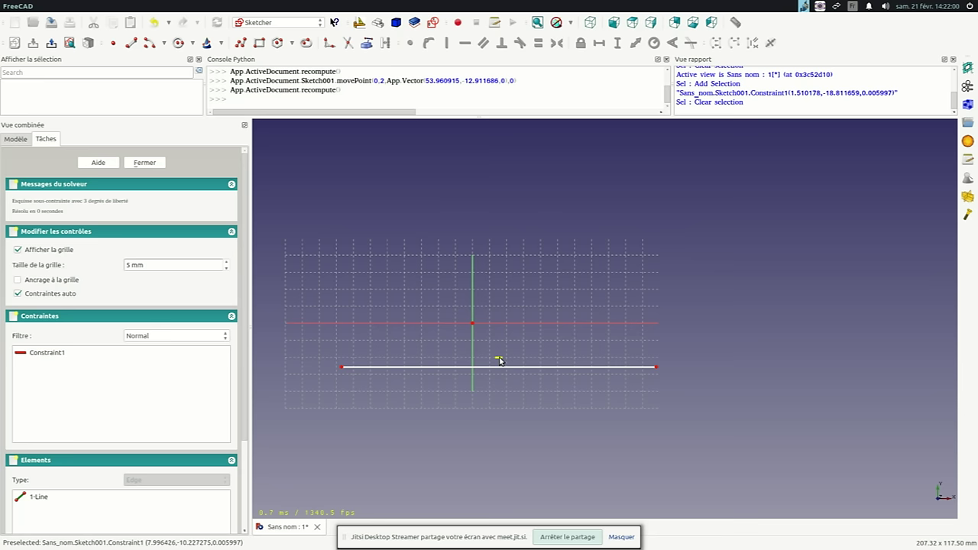
Delete the automatic horizontal constraint Constraint1 from the line
{"action": "scroll", "coordinate": [498, 364], "scroll_direction": "up", "scroll_amount": 5}
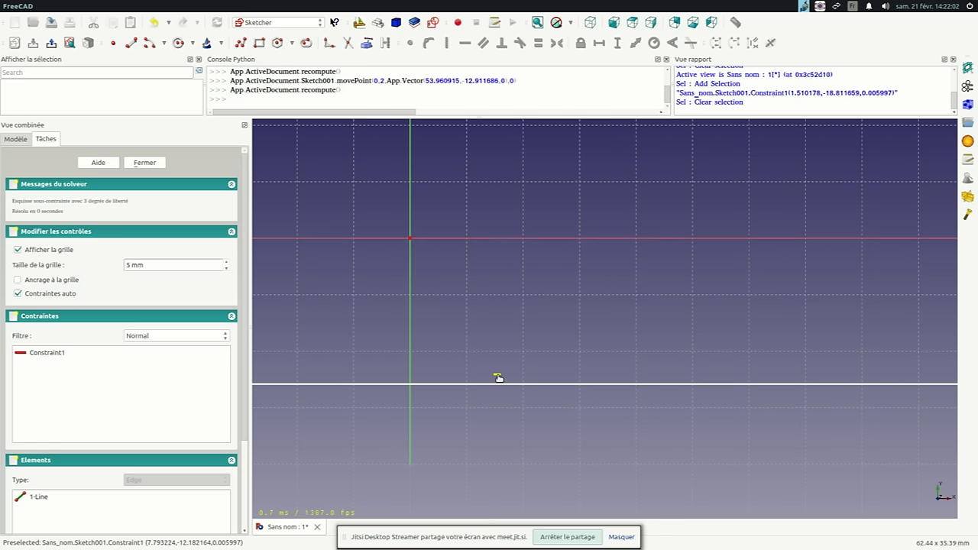
{"action": "left_click", "coordinate": [498, 378]}
{"action": "scroll", "coordinate": [509, 319], "scroll_direction": "down", "scroll_amount": 2}
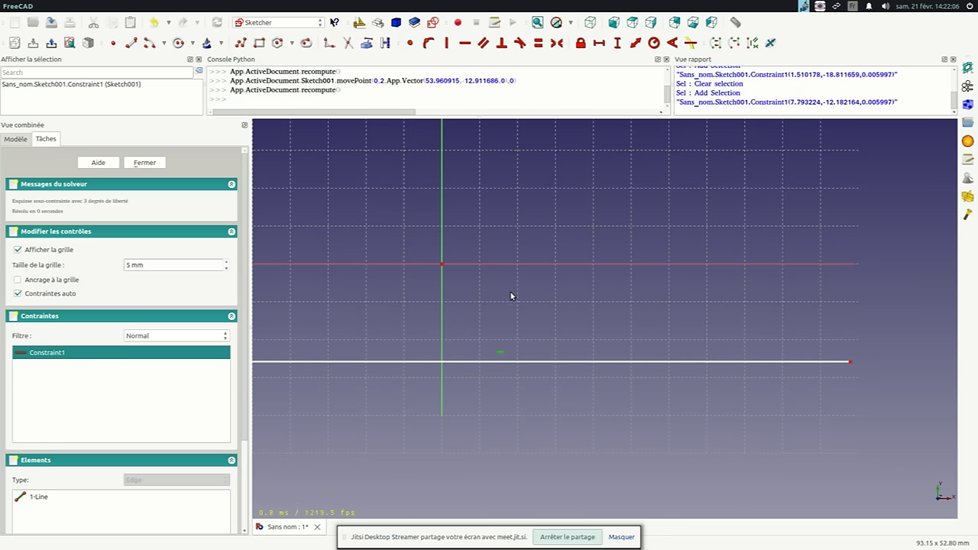
{"action": "key", "text": "Delete"}
{"action": "scroll", "coordinate": [663, 313], "scroll_direction": "down", "scroll_amount": 4}
{"action": "scroll", "coordinate": [681, 326], "scroll_direction": "up", "scroll_amount": 3}
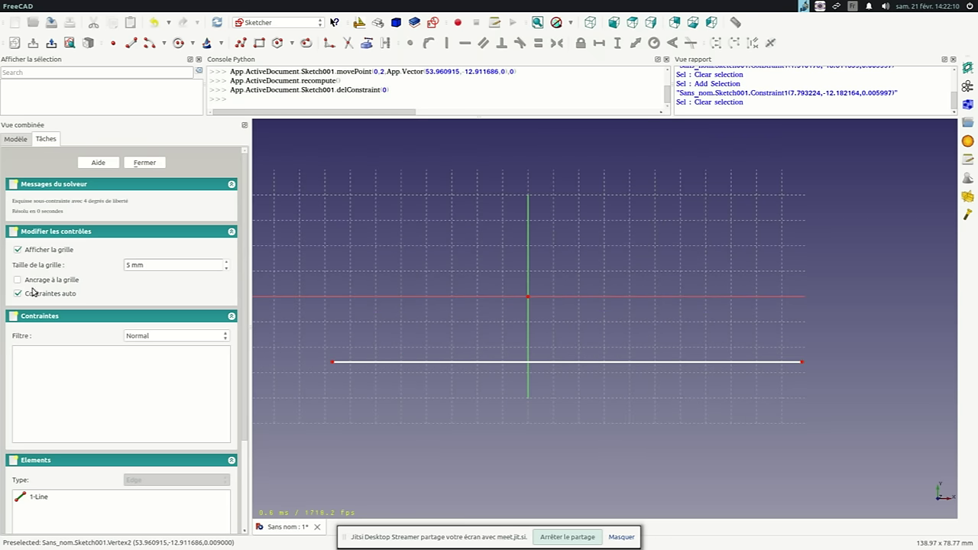
Reapply the Horizontal constraint to the line, then remove it with Supprimer in the Constraints list
{"action": "left_click", "coordinate": [547, 361]}
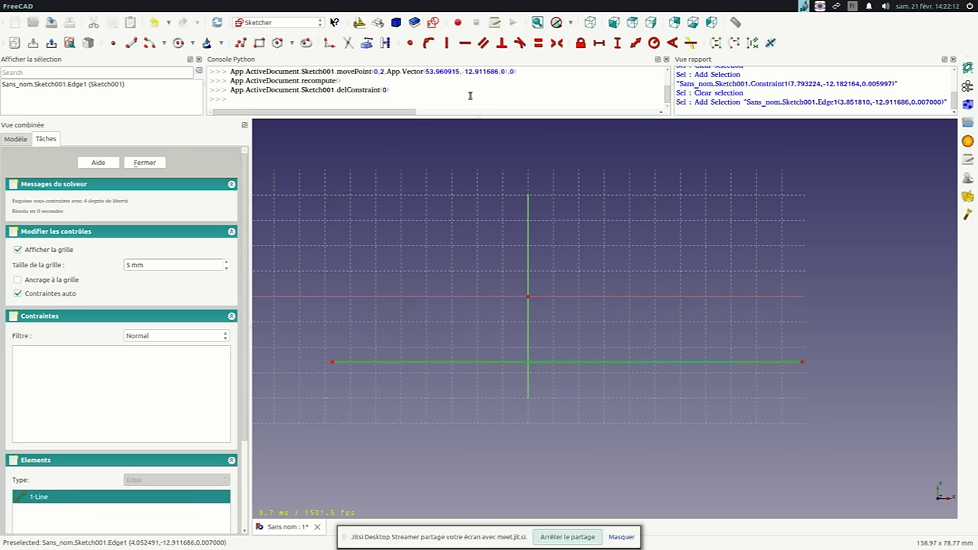
{"action": "left_click", "coordinate": [464, 44]}
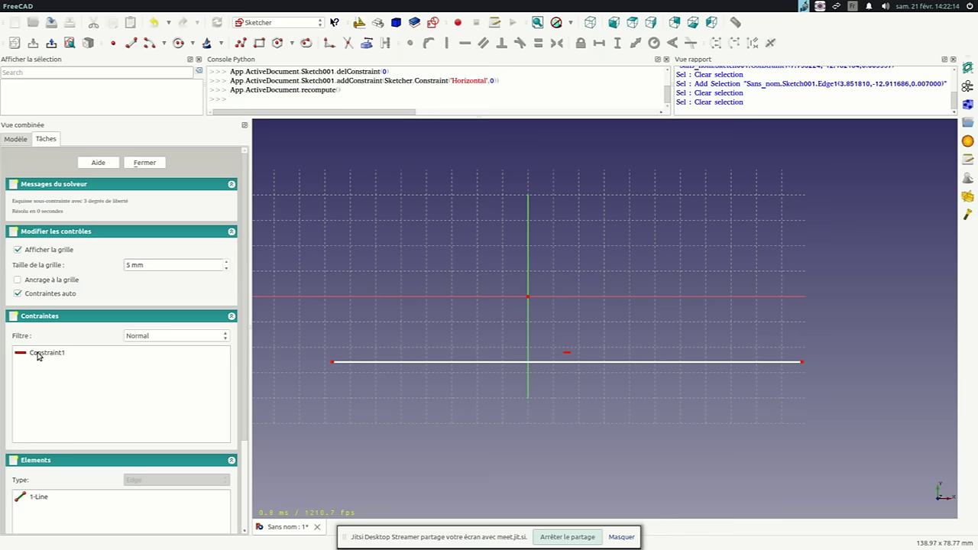
{"action": "scroll", "coordinate": [57, 266], "scroll_direction": "down", "scroll_amount": 1}
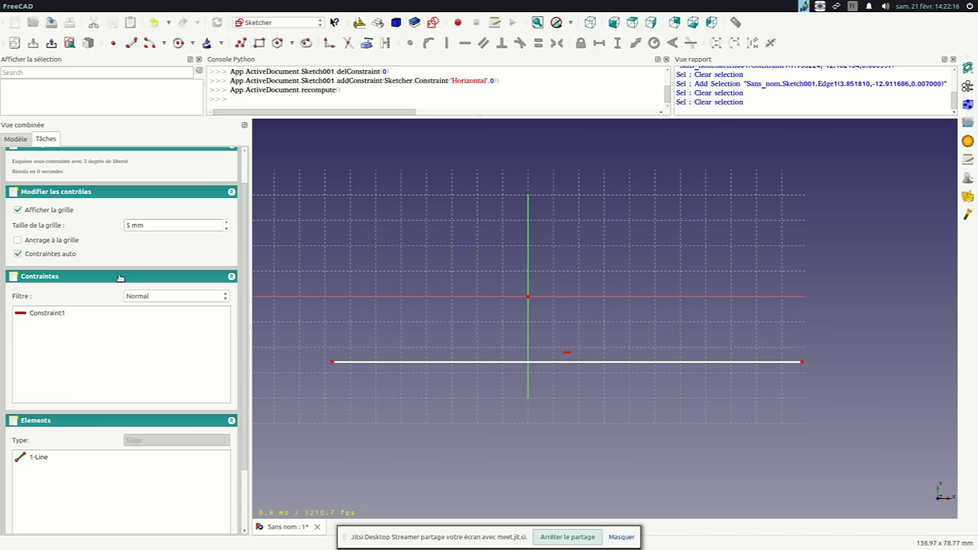
{"action": "left_click", "coordinate": [46, 315]}
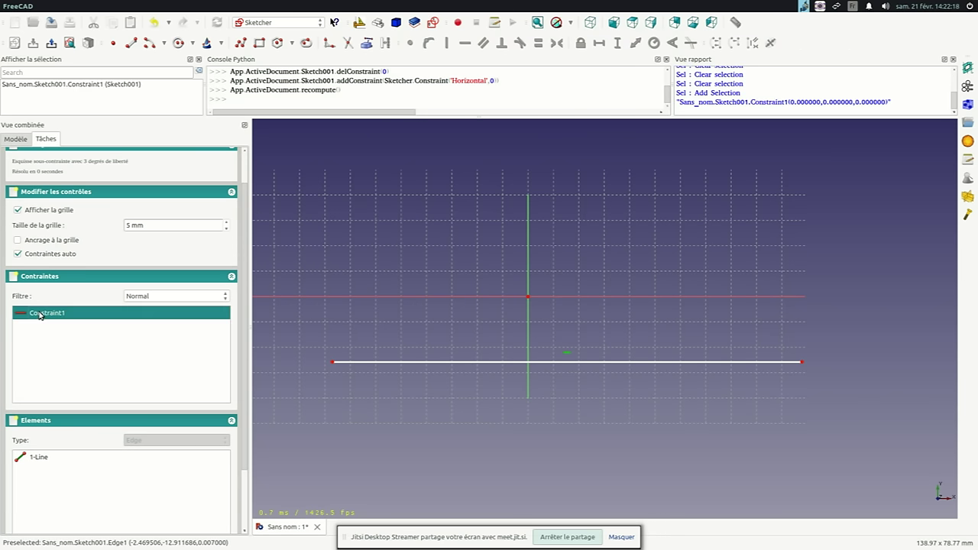
{"action": "right_click", "coordinate": [47, 315]}
{"action": "left_click", "coordinate": [69, 352]}
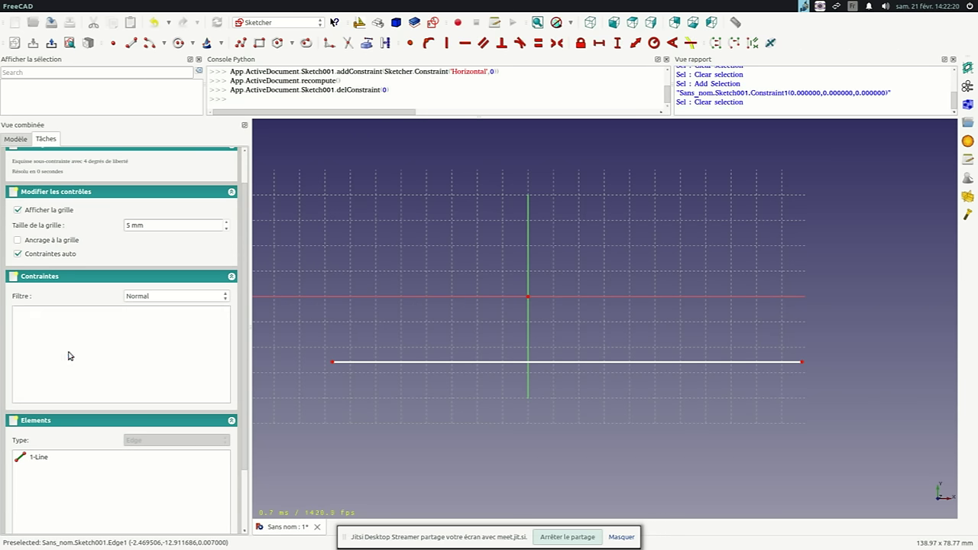
{"action": "scroll", "coordinate": [424, 297], "scroll_direction": "down", "scroll_amount": 2}
{"action": "scroll", "coordinate": [424, 297], "scroll_direction": "down", "scroll_amount": 2}
{"action": "scroll", "coordinate": [442, 270], "scroll_direction": "up", "scroll_amount": 1}
{"action": "scroll", "coordinate": [445, 269], "scroll_direction": "up", "scroll_amount": 1}
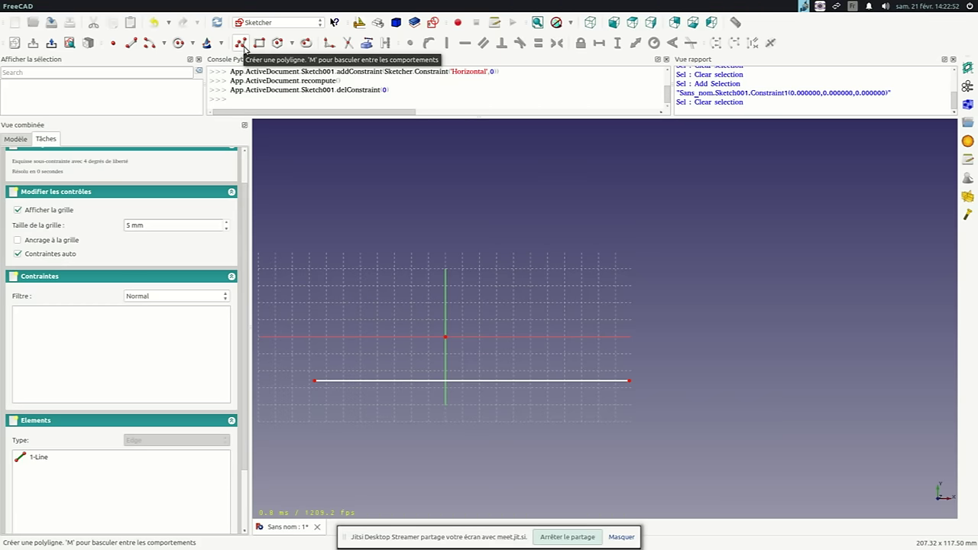
Start a polyline at the horizontal line's right endpoint
{"action": "left_click", "coordinate": [242, 44]}
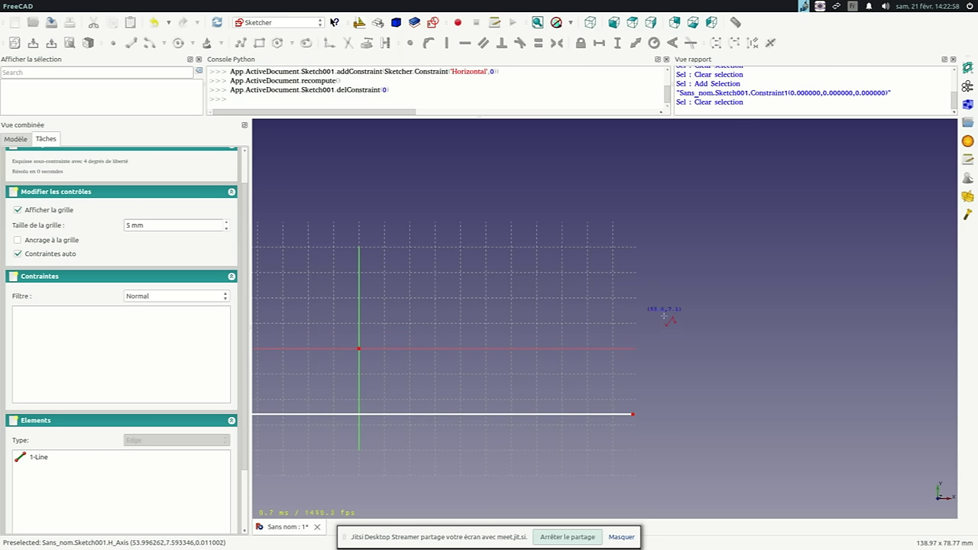
{"action": "scroll", "coordinate": [671, 379], "scroll_direction": "down", "scroll_amount": 3}
{"action": "scroll", "coordinate": [672, 390], "scroll_direction": "up", "scroll_amount": 3}
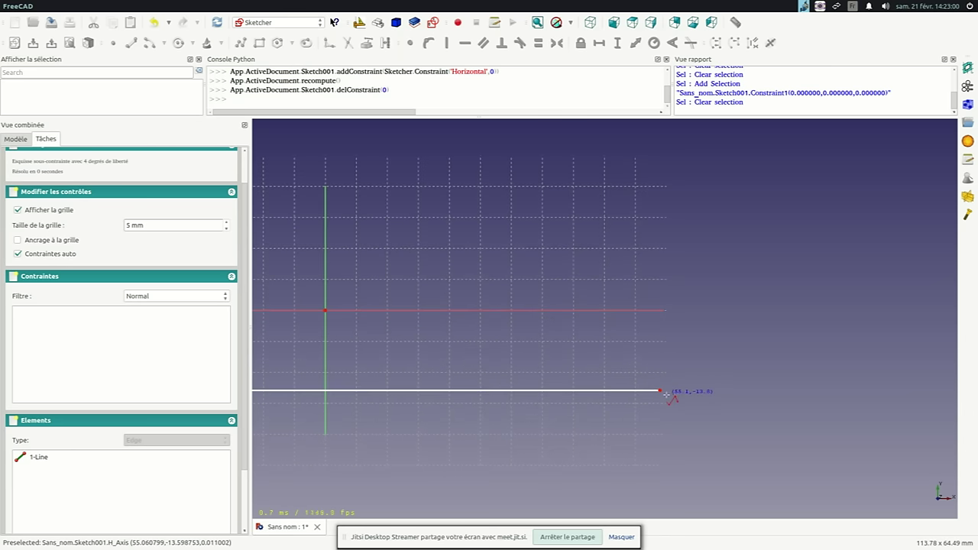
{"action": "scroll", "coordinate": [662, 390], "scroll_direction": "up", "scroll_amount": 2}
{"action": "scroll", "coordinate": [660, 390], "scroll_direction": "up", "scroll_amount": 3}
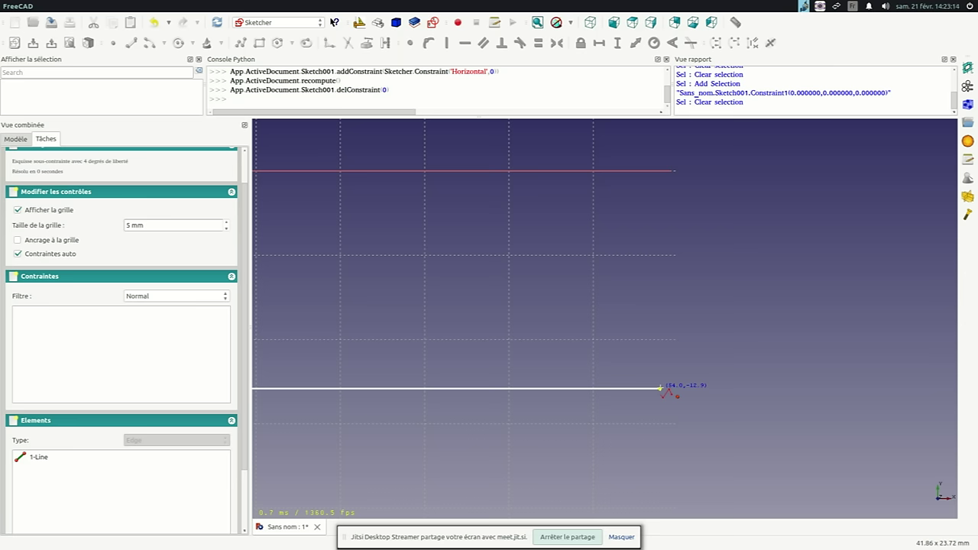
{"action": "left_click", "coordinate": [661, 388]}
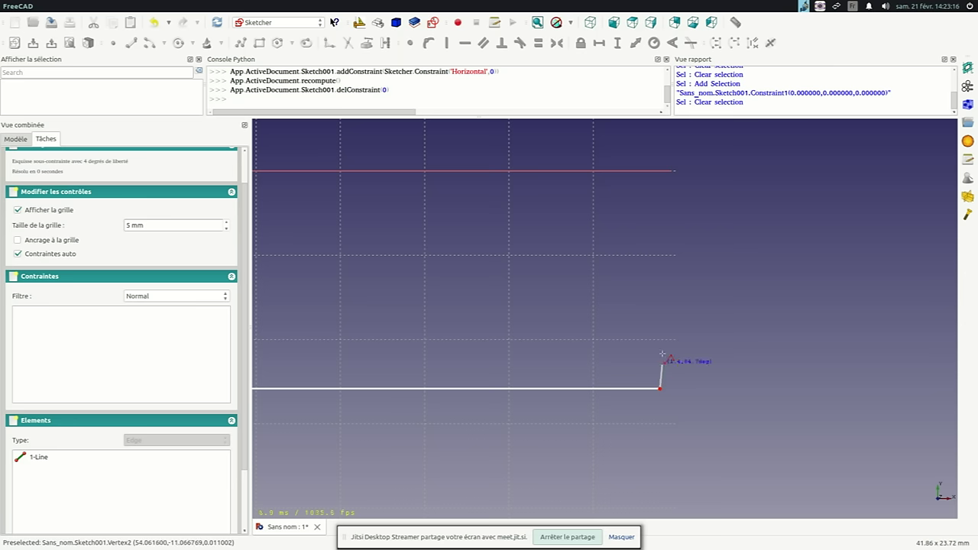
{"action": "scroll", "coordinate": [684, 329], "scroll_direction": "down", "scroll_amount": 5}
{"action": "scroll", "coordinate": [682, 315], "scroll_direction": "up", "scroll_amount": 2}
{"action": "scroll", "coordinate": [680, 317], "scroll_direction": "down", "scroll_amount": 4}
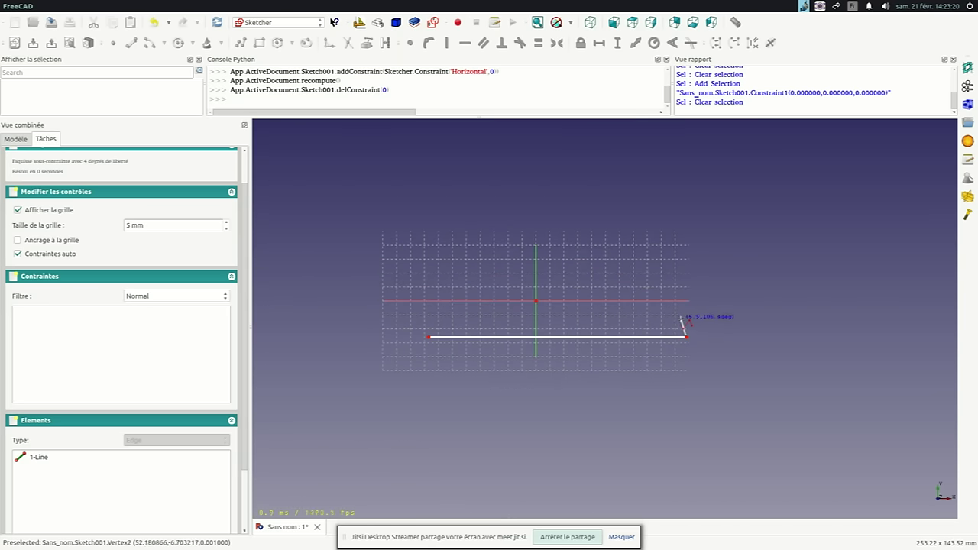
{"action": "scroll", "coordinate": [688, 317], "scroll_direction": "down", "scroll_amount": 2}
{"action": "scroll", "coordinate": [694, 252], "scroll_direction": "up", "scroll_amount": 1}
{"action": "scroll", "coordinate": [658, 248], "scroll_direction": "up", "scroll_amount": 2}
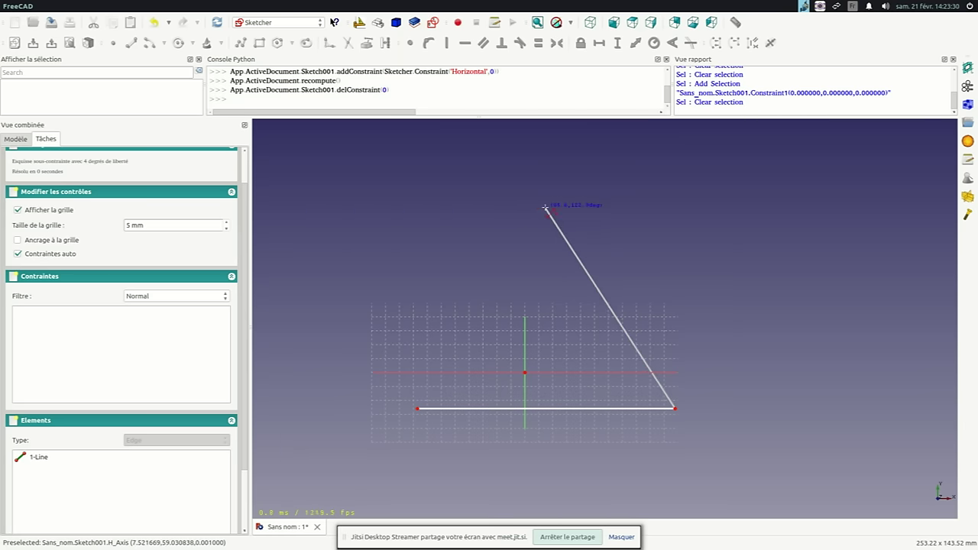
Place the apex above the base and close the triangle at the base's left endpoint
{"action": "left_click", "coordinate": [548, 205]}
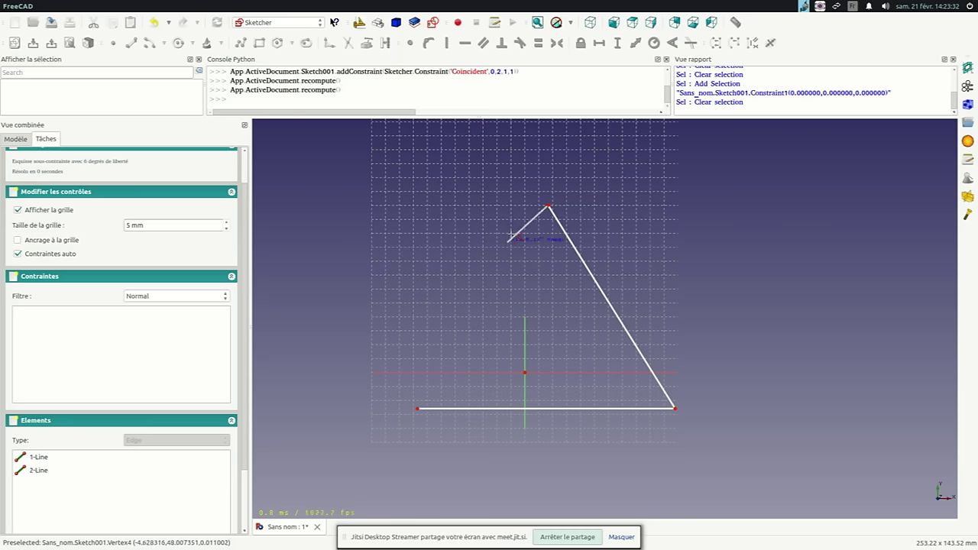
{"action": "scroll", "coordinate": [535, 197], "scroll_direction": "down", "scroll_amount": 2}
{"action": "scroll", "coordinate": [535, 197], "scroll_direction": "up", "scroll_amount": 2}
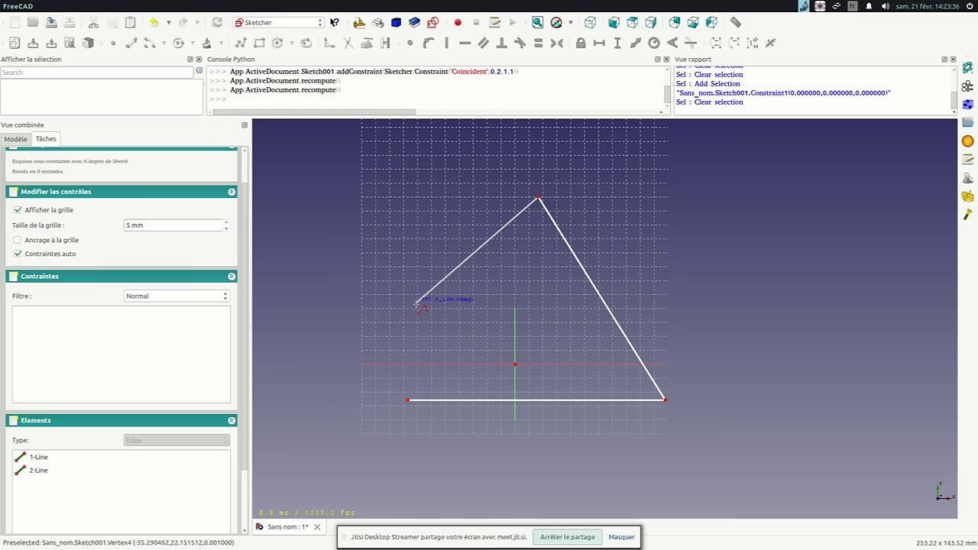
{"action": "scroll", "coordinate": [415, 368], "scroll_direction": "up", "scroll_amount": 2}
{"action": "scroll", "coordinate": [413, 382], "scroll_direction": "up", "scroll_amount": 1}
{"action": "scroll", "coordinate": [414, 381], "scroll_direction": "down", "scroll_amount": 3}
{"action": "scroll", "coordinate": [448, 374], "scroll_direction": "up", "scroll_amount": 2}
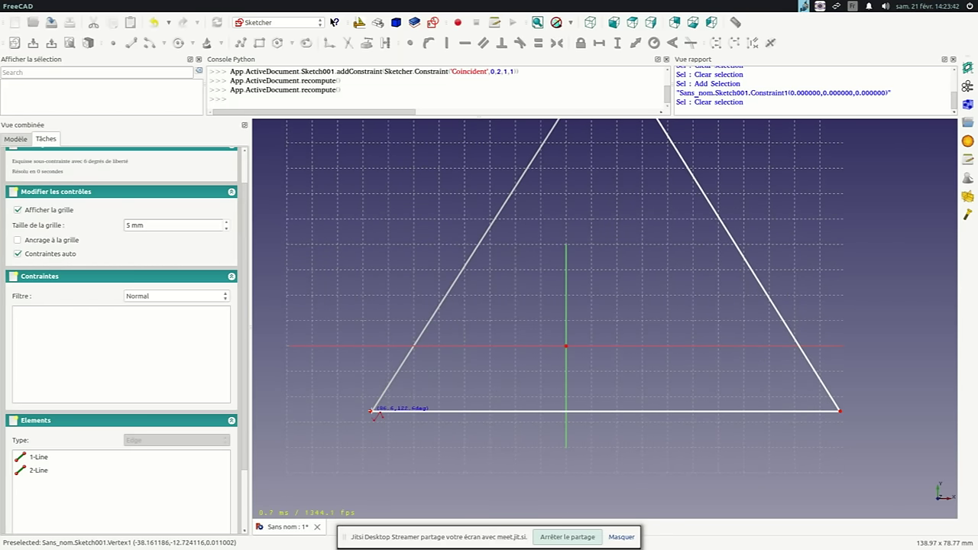
{"action": "scroll", "coordinate": [371, 411], "scroll_direction": "up", "scroll_amount": 1}
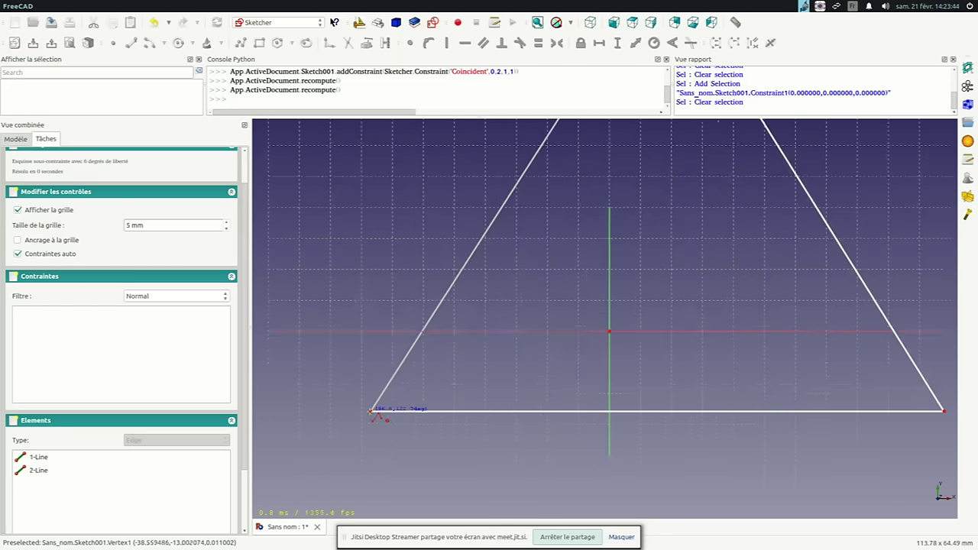
{"action": "scroll", "coordinate": [371, 411], "scroll_direction": "up", "scroll_amount": 4}
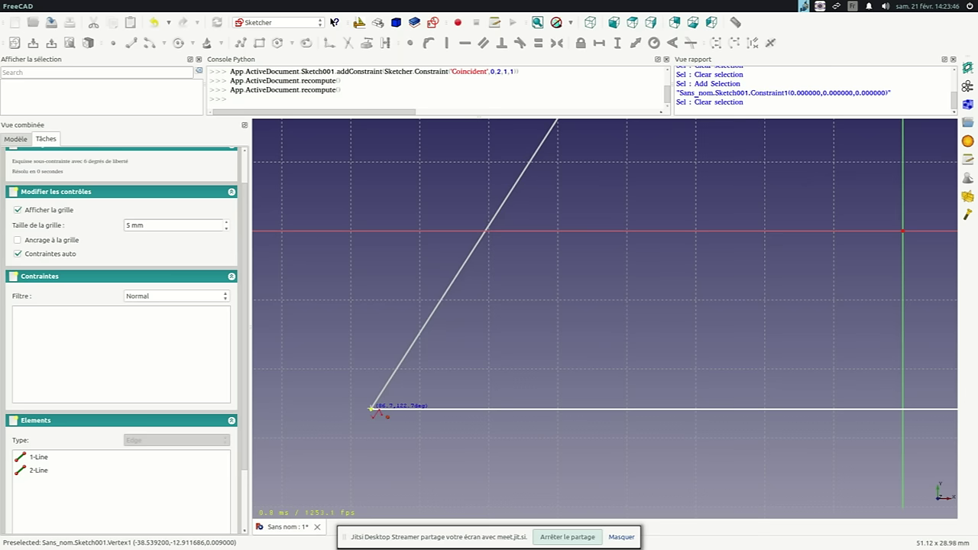
{"action": "left_click", "coordinate": [371, 409]}
{"action": "scroll", "coordinate": [378, 370], "scroll_direction": "down", "scroll_amount": 3}
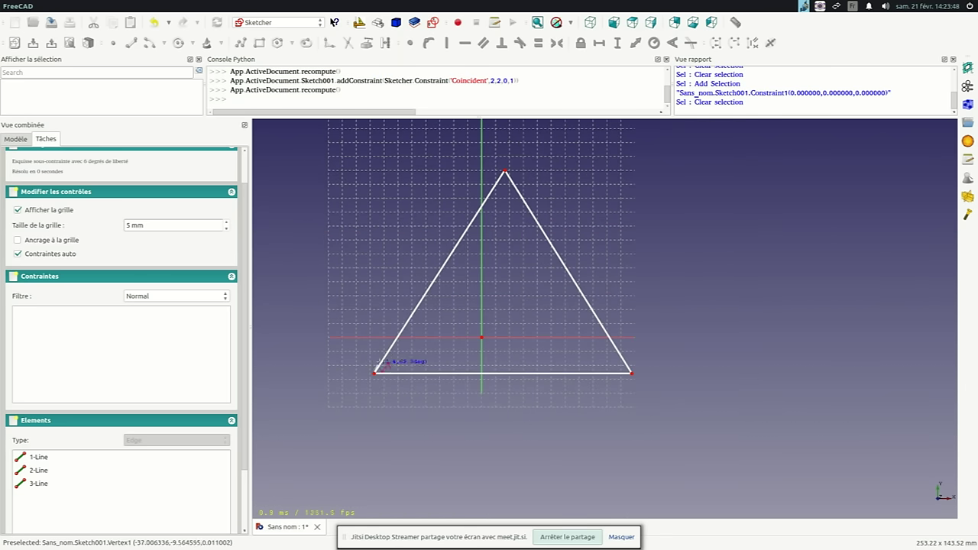
{"action": "right_click", "coordinate": [362, 262]}
Drag the triangle's right side, apex and both base corners to begin reshaping it
{"action": "scroll", "coordinate": [382, 321], "scroll_direction": "down", "scroll_amount": 2}
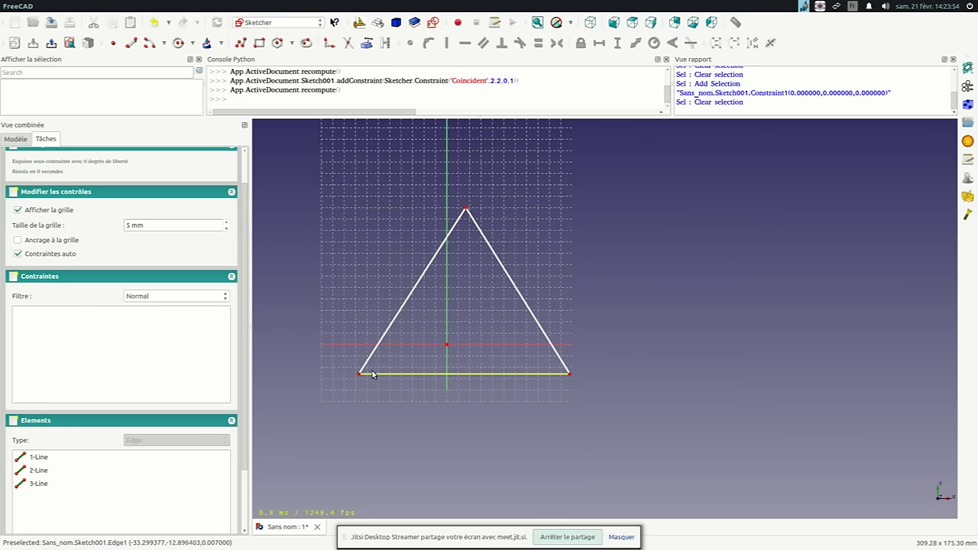
{"action": "scroll", "coordinate": [490, 268], "scroll_direction": "up", "scroll_amount": 1}
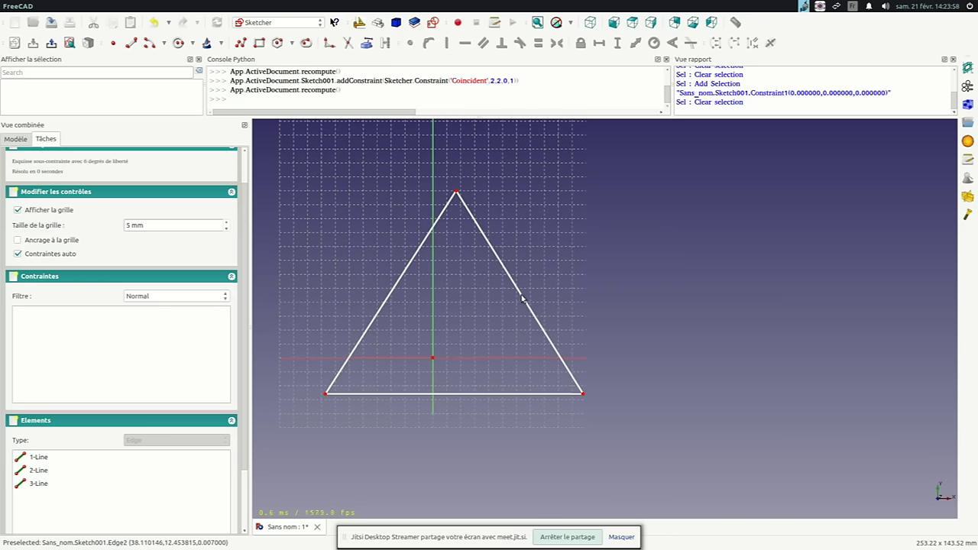
{"action": "mouse_move", "coordinate": [514, 286]}
{"action": "left_mouse_down"}
{"action": "mouse_move", "coordinate": [561, 281]}
{"action": "mouse_move", "coordinate": [532, 283]}
{"action": "left_mouse_up"}
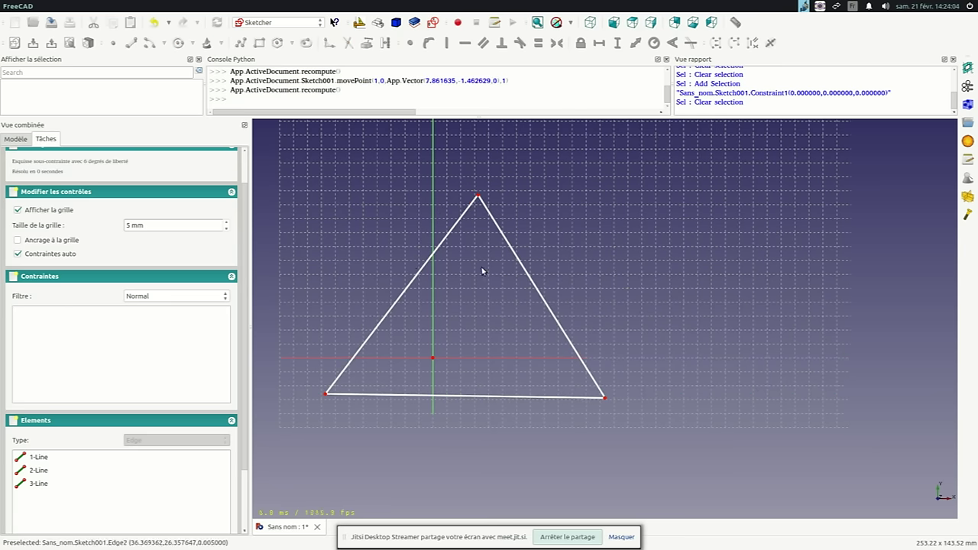
{"action": "mouse_move", "coordinate": [479, 196]}
{"action": "left_mouse_down"}
{"action": "mouse_move", "coordinate": [472, 163]}
{"action": "mouse_move", "coordinate": [430, 207]}
{"action": "mouse_move", "coordinate": [504, 180]}
{"action": "left_mouse_up"}
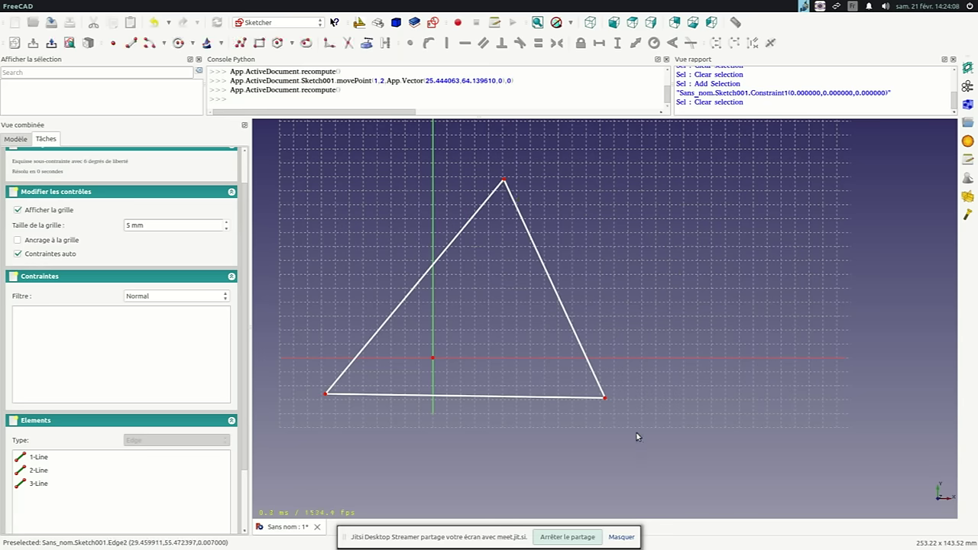
{"action": "mouse_move", "coordinate": [607, 403]}
{"action": "left_mouse_down"}
{"action": "mouse_move", "coordinate": [613, 408]}
{"action": "mouse_move", "coordinate": [660, 369]}
{"action": "mouse_move", "coordinate": [603, 423]}
{"action": "mouse_move", "coordinate": [561, 356]}
{"action": "mouse_move", "coordinate": [633, 396]}
{"action": "left_mouse_up"}
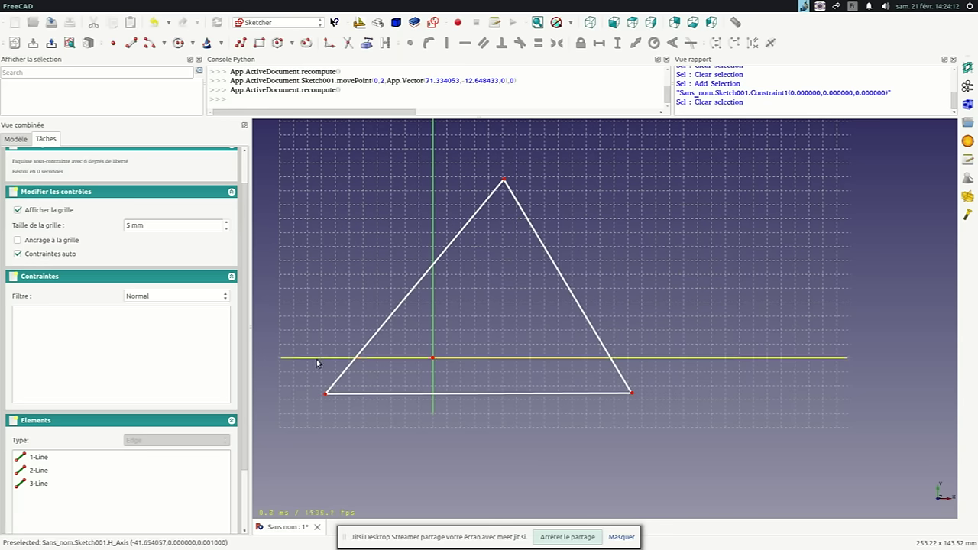
{"action": "mouse_move", "coordinate": [325, 396]}
{"action": "left_mouse_down"}
{"action": "mouse_move", "coordinate": [328, 304]}
{"action": "mouse_move", "coordinate": [356, 367]}
{"action": "mouse_move", "coordinate": [339, 350]}
{"action": "mouse_move", "coordinate": [364, 380]}
{"action": "left_mouse_up"}
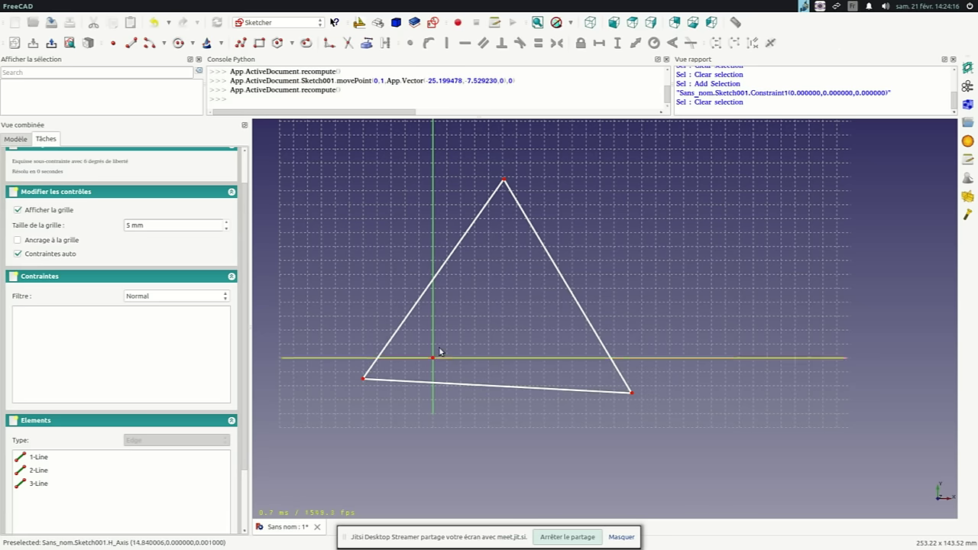
{"action": "scroll", "coordinate": [369, 380], "scroll_direction": "up", "scroll_amount": 3}
{"action": "scroll", "coordinate": [368, 386], "scroll_direction": "up", "scroll_amount": 1}
{"action": "scroll", "coordinate": [368, 386], "scroll_direction": "down", "scroll_amount": 4}
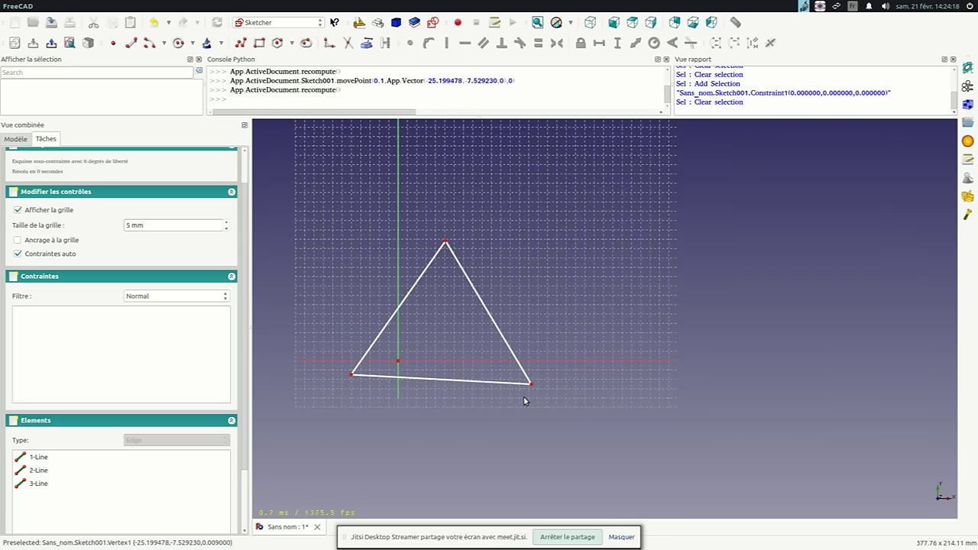
Adjust the base corners and raise the apex until the base is level
{"action": "mouse_move", "coordinate": [533, 389]}
{"action": "left_mouse_down"}
{"action": "mouse_move", "coordinate": [530, 365]}
{"action": "mouse_move", "coordinate": [485, 332]}
{"action": "mouse_move", "coordinate": [500, 382]}
{"action": "mouse_move", "coordinate": [518, 389]}
{"action": "mouse_move", "coordinate": [514, 350]}
{"action": "mouse_move", "coordinate": [515, 373]}
{"action": "mouse_move", "coordinate": [494, 365]}
{"action": "mouse_move", "coordinate": [504, 377]}
{"action": "left_mouse_up"}
{"action": "scroll", "coordinate": [349, 381], "scroll_direction": "up", "scroll_amount": 5}
{"action": "scroll", "coordinate": [353, 374], "scroll_direction": "down", "scroll_amount": 3}
{"action": "scroll", "coordinate": [359, 376], "scroll_direction": "up", "scroll_amount": 2}
{"action": "scroll", "coordinate": [347, 363], "scroll_direction": "down", "scroll_amount": 1}
{"action": "scroll", "coordinate": [344, 359], "scroll_direction": "down", "scroll_amount": 1}
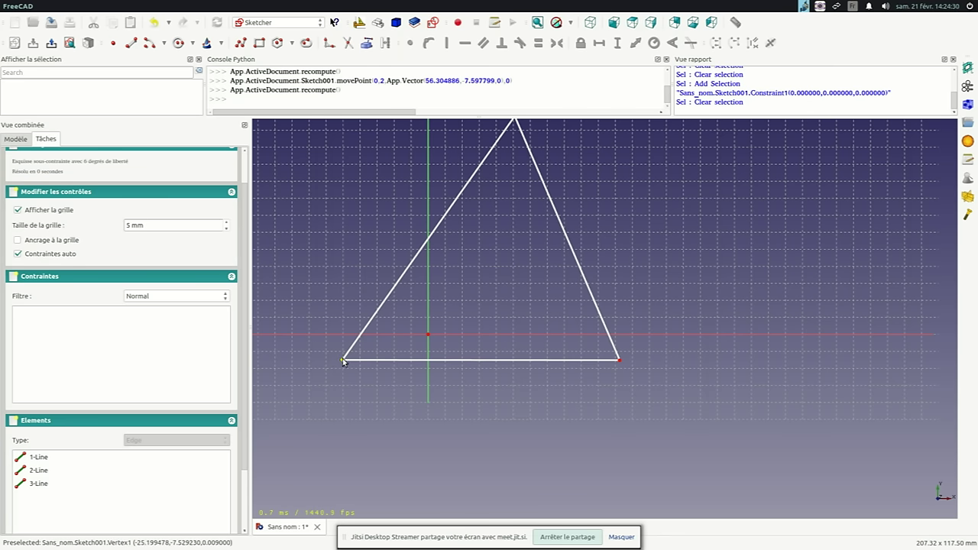
{"action": "mouse_move", "coordinate": [343, 361]}
{"action": "left_mouse_down"}
{"action": "mouse_move", "coordinate": [328, 278]}
{"action": "mouse_move", "coordinate": [354, 354]}
{"action": "mouse_move", "coordinate": [360, 313]}
{"action": "mouse_move", "coordinate": [355, 383]}
{"action": "mouse_move", "coordinate": [354, 358]}
{"action": "left_mouse_up"}
{"action": "scroll", "coordinate": [466, 337], "scroll_direction": "down", "scroll_amount": 4}
{"action": "scroll", "coordinate": [471, 338], "scroll_direction": "up", "scroll_amount": 1}
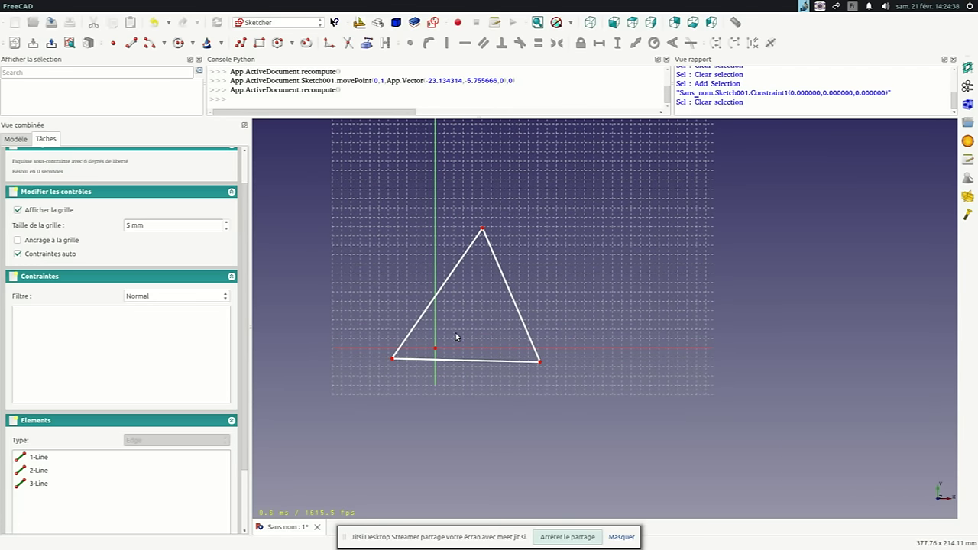
{"action": "scroll", "coordinate": [445, 271], "scroll_direction": "down", "scroll_amount": 1}
{"action": "scroll", "coordinate": [489, 268], "scroll_direction": "down", "scroll_amount": 3}
{"action": "scroll", "coordinate": [505, 265], "scroll_direction": "up", "scroll_amount": 2}
{"action": "scroll", "coordinate": [243, 191], "scroll_direction": "up", "scroll_amount": 2}
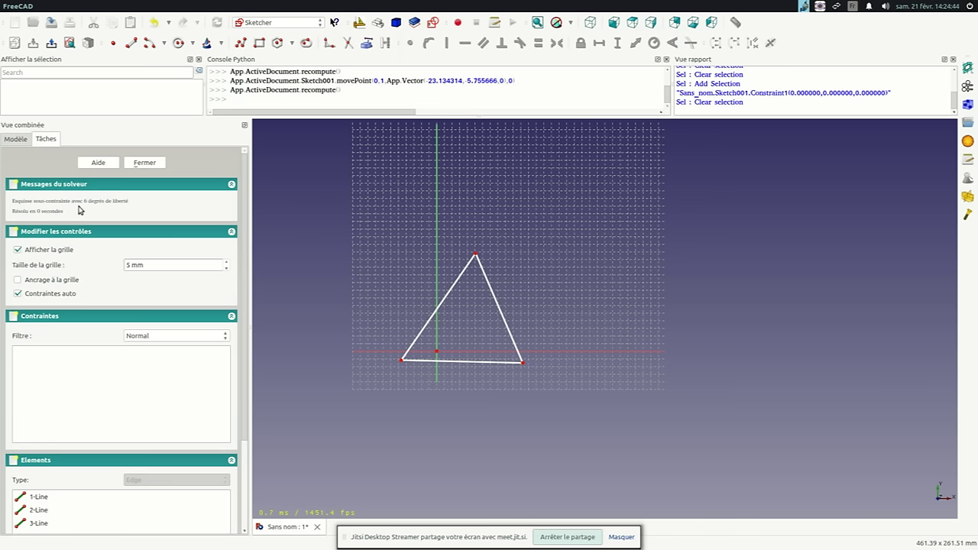
{"action": "scroll", "coordinate": [497, 277], "scroll_direction": "up", "scroll_amount": 1}
{"action": "scroll", "coordinate": [482, 260], "scroll_direction": "up", "scroll_amount": 1}
{"action": "mouse_move", "coordinate": [459, 234]}
{"action": "left_mouse_down"}
{"action": "mouse_move", "coordinate": [455, 208]}
{"action": "mouse_move", "coordinate": [457, 227]}
{"action": "left_mouse_up"}
{"action": "left_click_drag", "start_coordinate": [516, 369], "coordinate": [522, 348]}
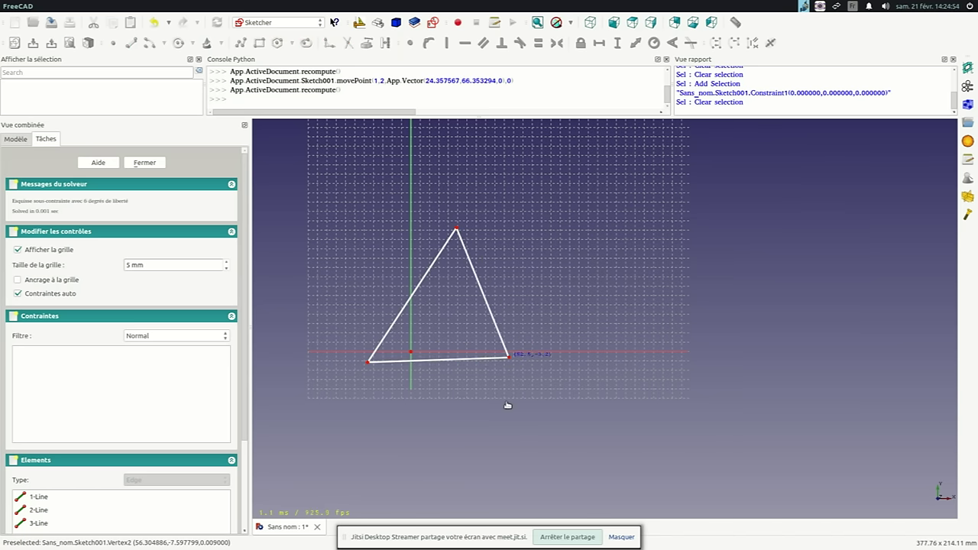
{"action": "left_click_drag", "start_coordinate": [522, 347], "coordinate": [505, 363]}
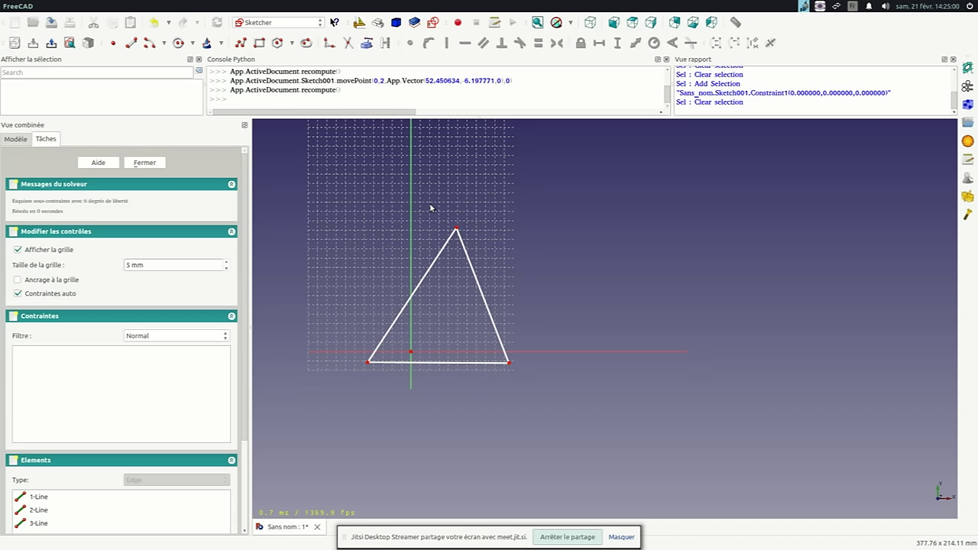
Make the triangle's base horizontal with the Horizontal constraint (Constraint4)
{"action": "left_click", "coordinate": [461, 366]}
{"action": "scroll", "coordinate": [448, 362], "scroll_direction": "up", "scroll_amount": 3}
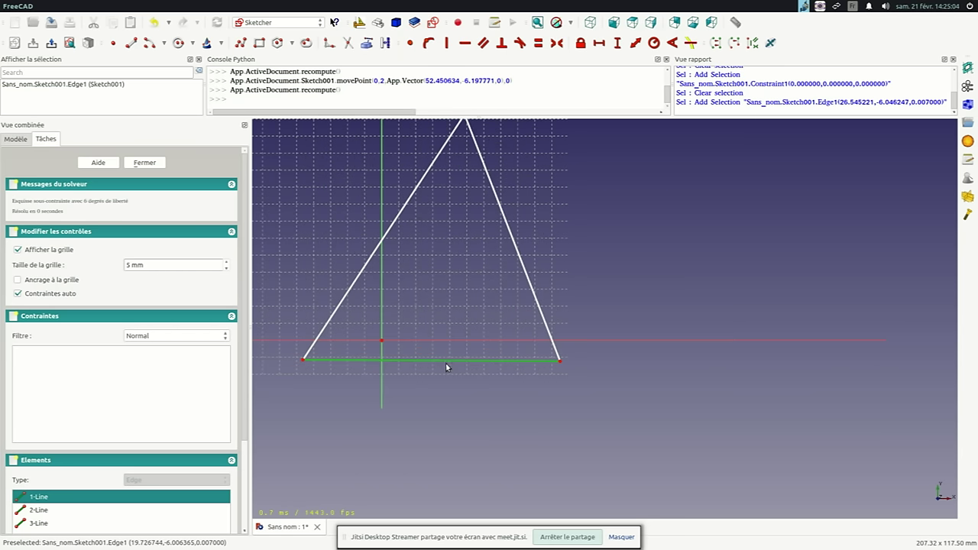
{"action": "scroll", "coordinate": [459, 353], "scroll_direction": "down", "scroll_amount": 3}
{"action": "scroll", "coordinate": [468, 346], "scroll_direction": "up", "scroll_amount": 3}
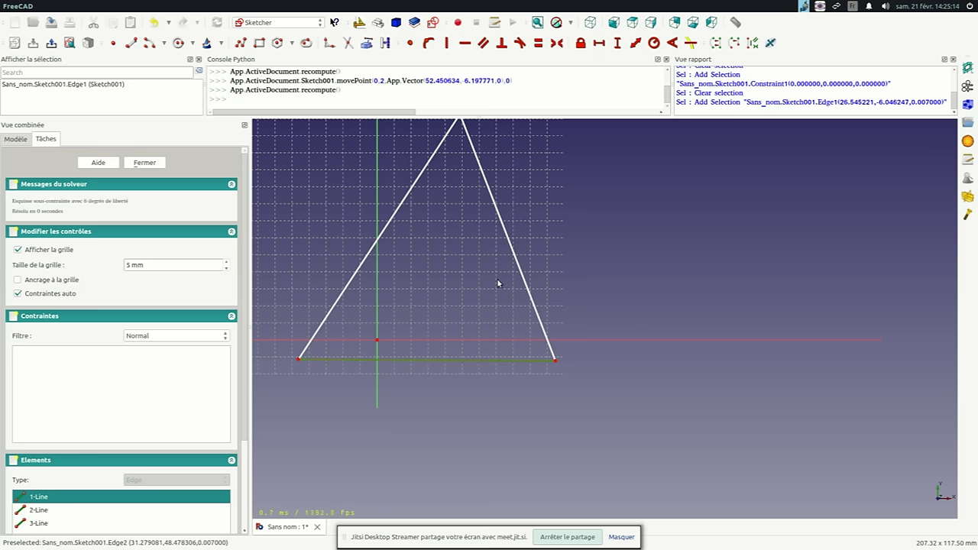
{"action": "left_click", "coordinate": [568, 255]}
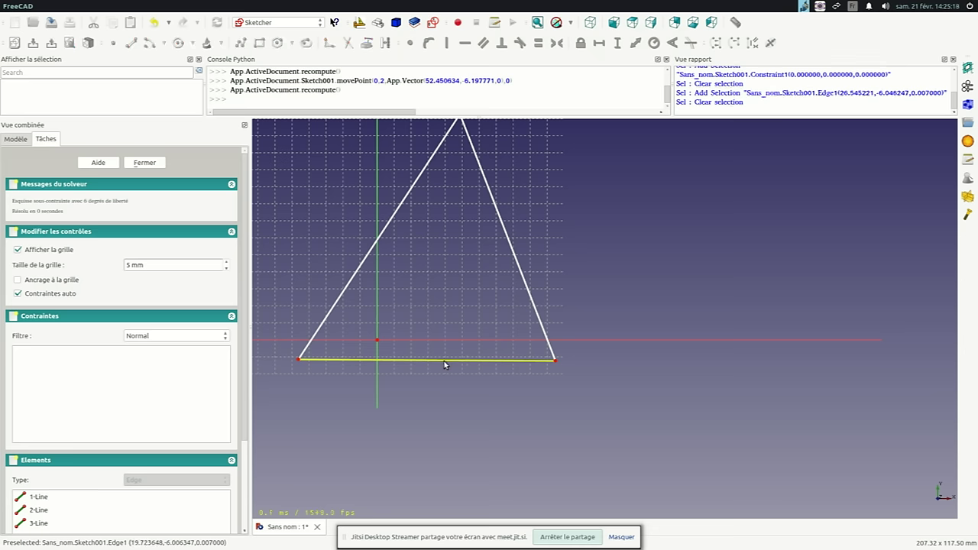
{"action": "left_click", "coordinate": [444, 363]}
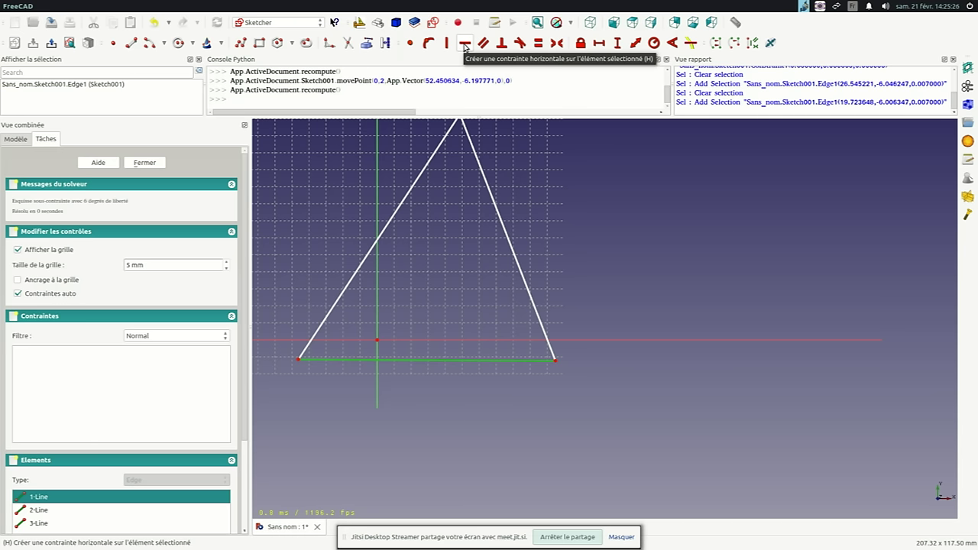
{"action": "left_click", "coordinate": [464, 44]}
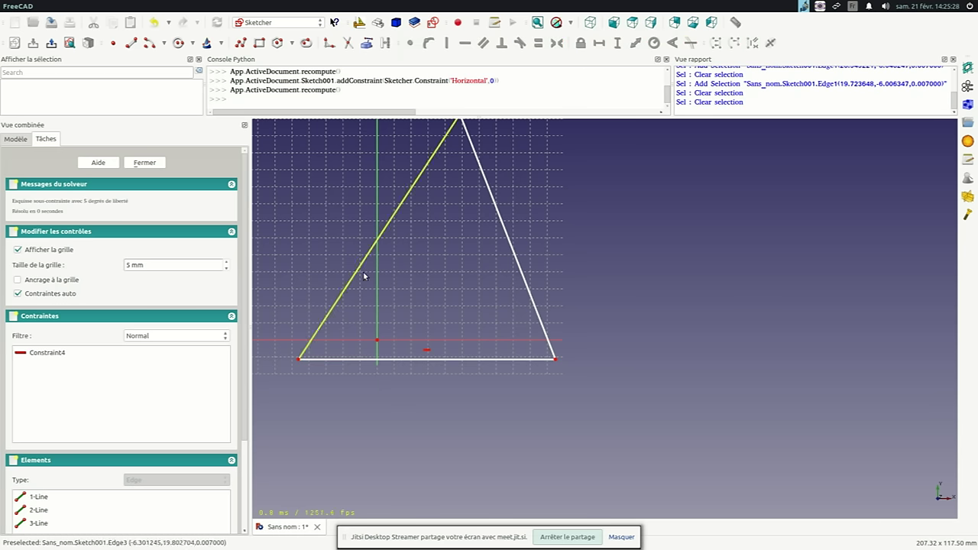
Drag the apex down so it sits centred above the base
{"action": "scroll", "coordinate": [451, 361], "scroll_direction": "up", "scroll_amount": 2}
{"action": "scroll", "coordinate": [428, 361], "scroll_direction": "up", "scroll_amount": 1}
{"action": "scroll", "coordinate": [423, 360], "scroll_direction": "up", "scroll_amount": 3}
{"action": "scroll", "coordinate": [427, 360], "scroll_direction": "down", "scroll_amount": 4}
{"action": "scroll", "coordinate": [428, 360], "scroll_direction": "up", "scroll_amount": 3}
{"action": "scroll", "coordinate": [428, 361], "scroll_direction": "up", "scroll_amount": 1}
{"action": "scroll", "coordinate": [432, 358], "scroll_direction": "down", "scroll_amount": 2}
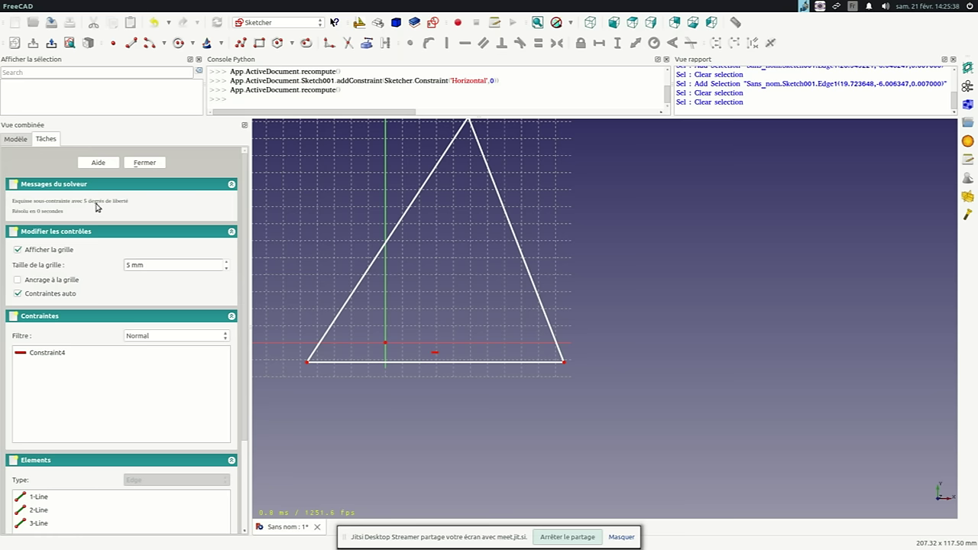
{"action": "scroll", "coordinate": [465, 312], "scroll_direction": "down", "scroll_amount": 1}
{"action": "scroll", "coordinate": [463, 291], "scroll_direction": "down", "scroll_amount": 1}
{"action": "scroll", "coordinate": [456, 253], "scroll_direction": "up", "scroll_amount": 2}
{"action": "scroll", "coordinate": [463, 313], "scroll_direction": "down", "scroll_amount": 1}
{"action": "scroll", "coordinate": [463, 310], "scroll_direction": "down", "scroll_amount": 1}
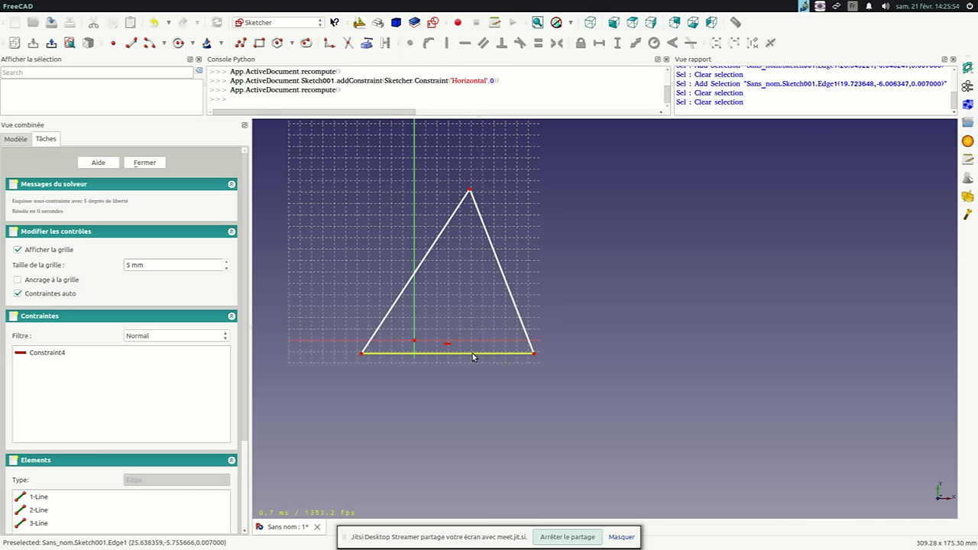
{"action": "scroll", "coordinate": [455, 359], "scroll_direction": "up", "scroll_amount": 2}
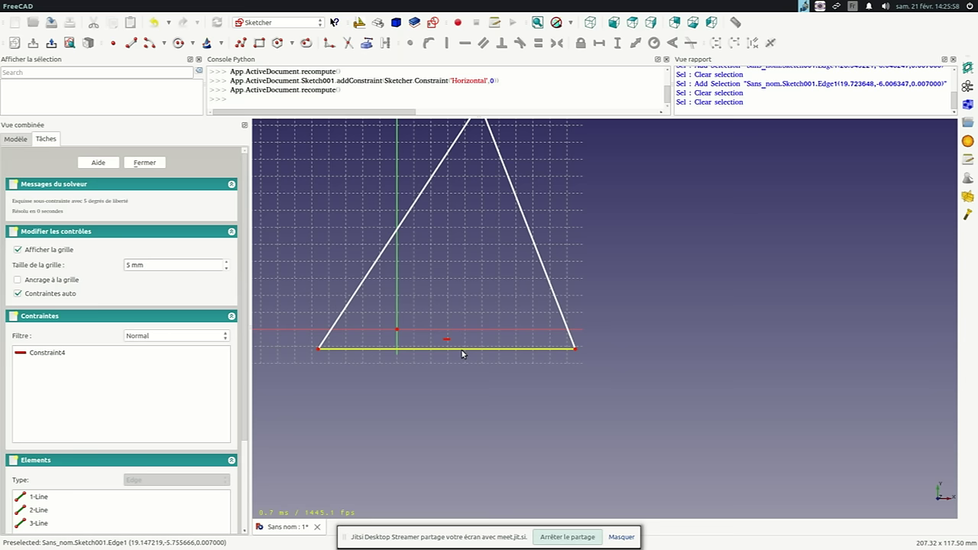
{"action": "left_click", "coordinate": [462, 349]}
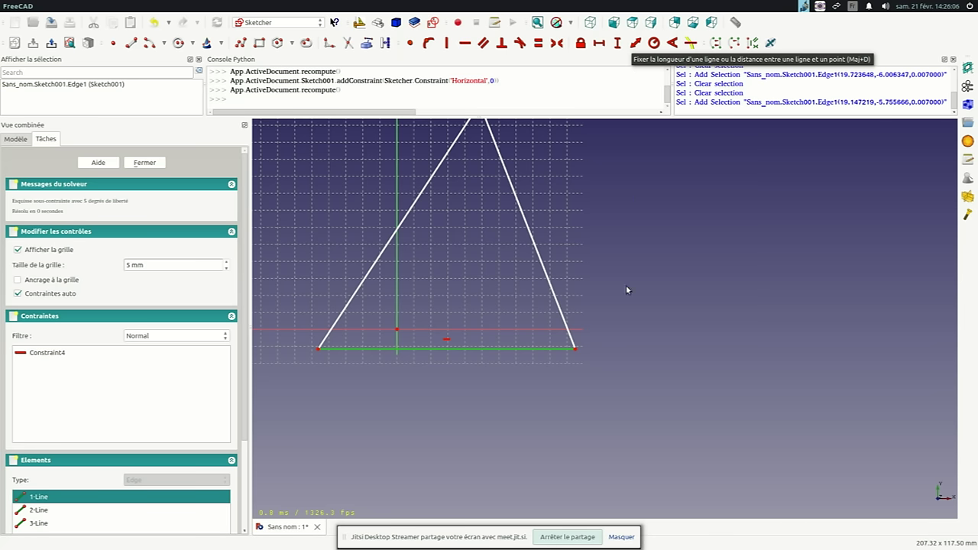
{"action": "scroll", "coordinate": [616, 291], "scroll_direction": "down", "scroll_amount": 3}
{"action": "scroll", "coordinate": [585, 214], "scroll_direction": "up", "scroll_amount": 2}
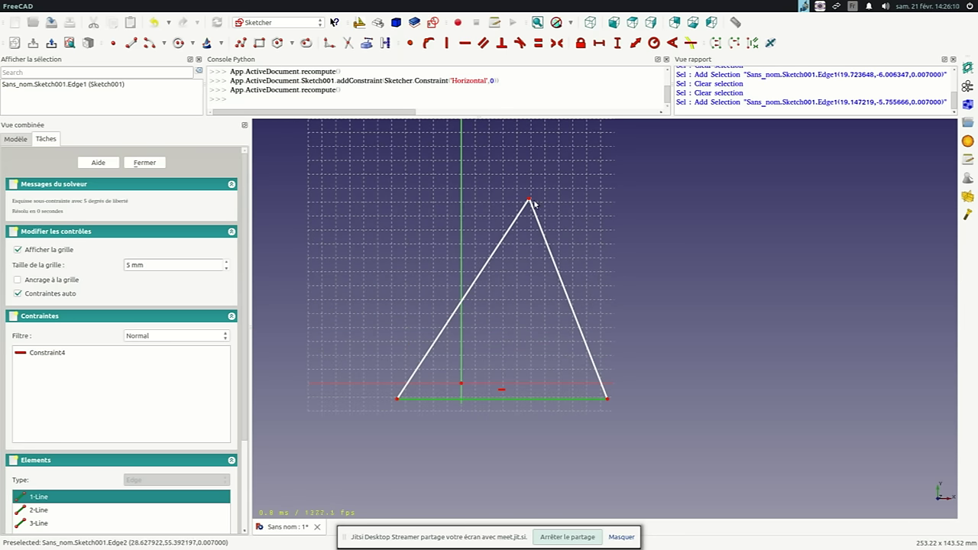
{"action": "left_click_drag", "start_coordinate": [530, 202], "coordinate": [501, 223]}
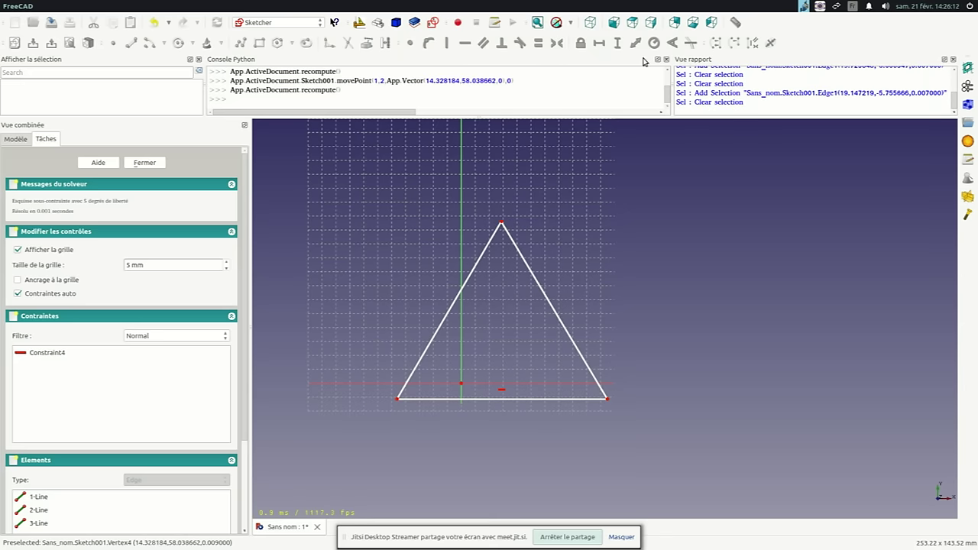
Lock both slanted sides to 75 mm length, then nudge the bottom-right corner
{"action": "left_click", "coordinate": [550, 309]}
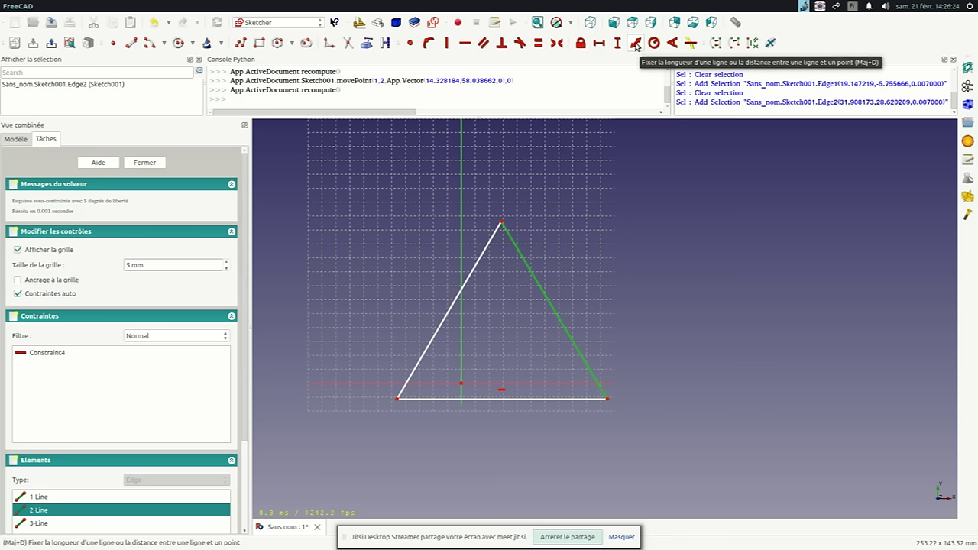
{"action": "left_click", "coordinate": [636, 44]}
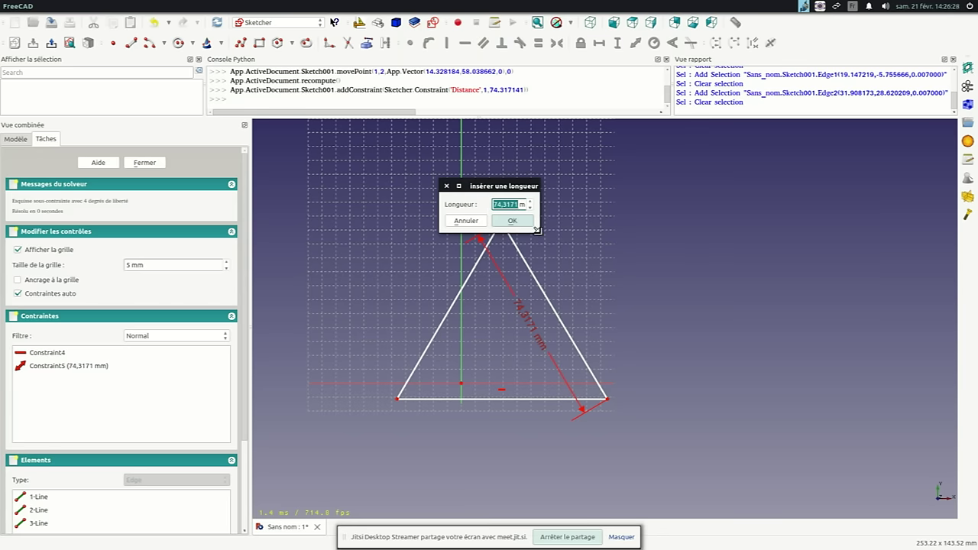
{"action": "left_click_drag", "start_coordinate": [538, 234], "coordinate": [631, 287]}
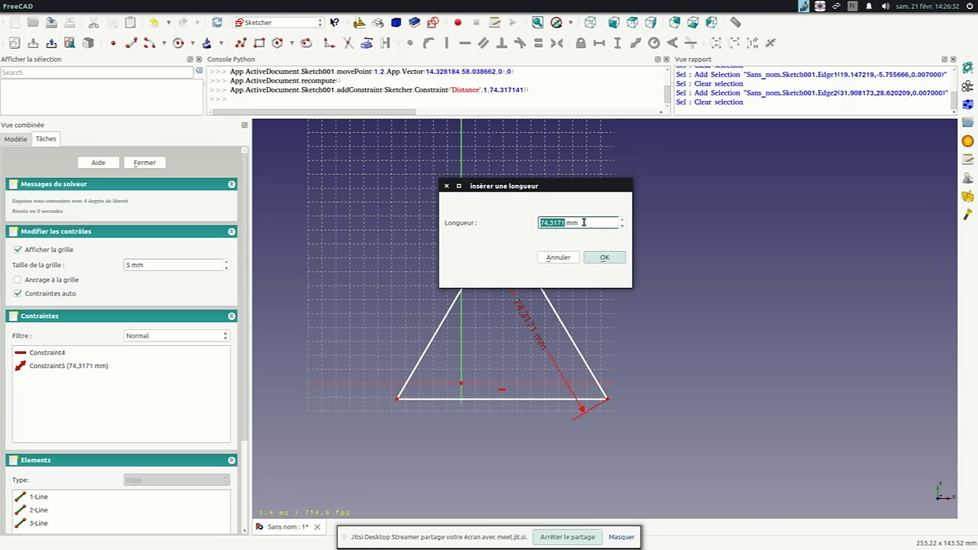
{"action": "type", "text": "75"}
{"action": "left_click", "coordinate": [601, 258]}
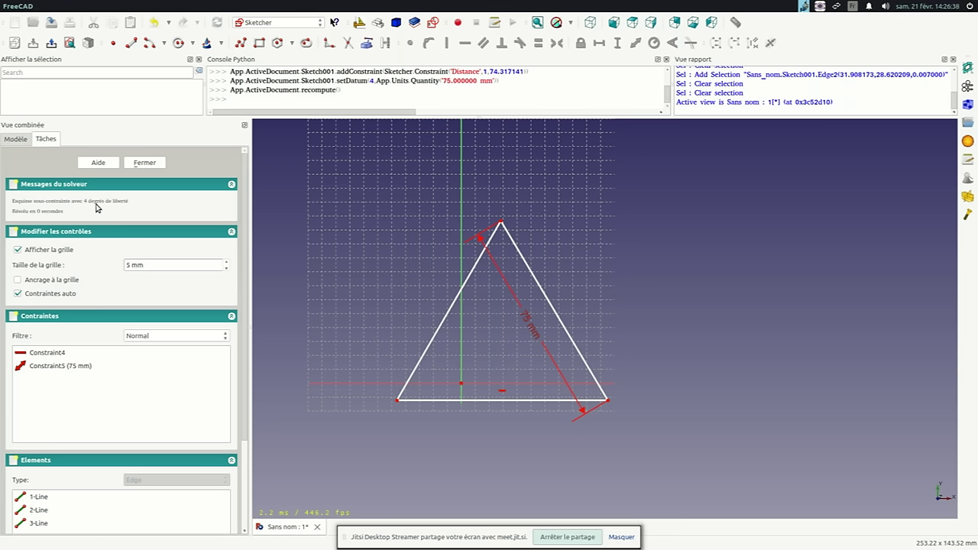
{"action": "left_click", "coordinate": [478, 261]}
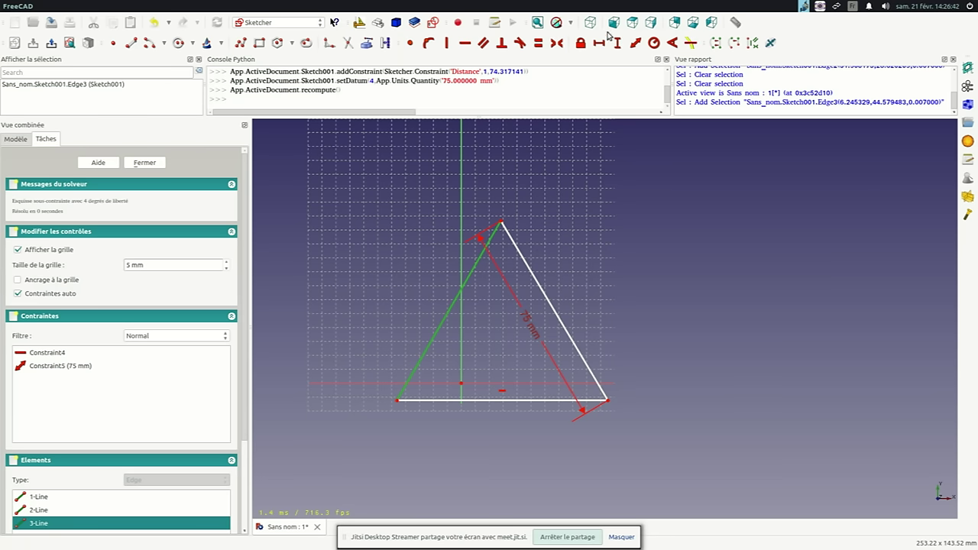
{"action": "left_click", "coordinate": [634, 44]}
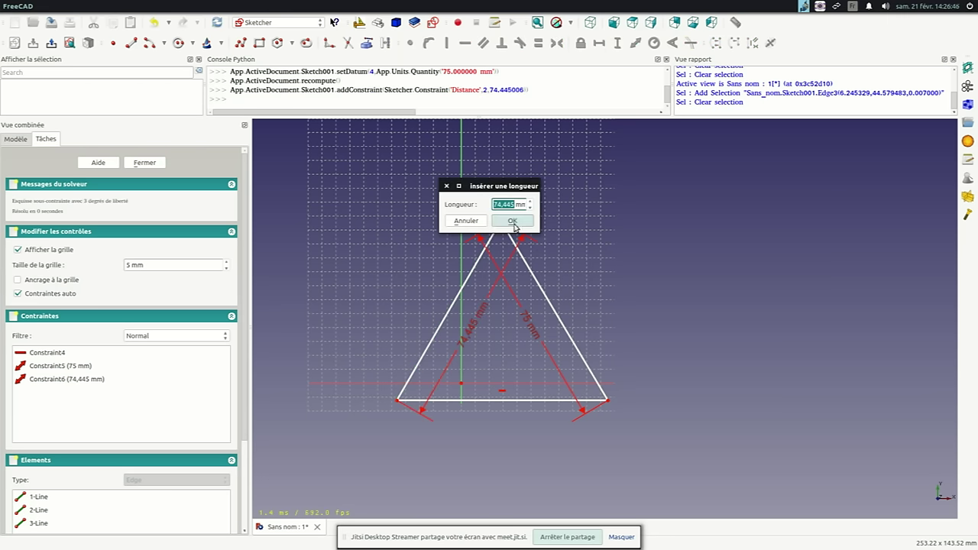
{"action": "type", "text": "75"}
{"action": "key", "text": "Return"}
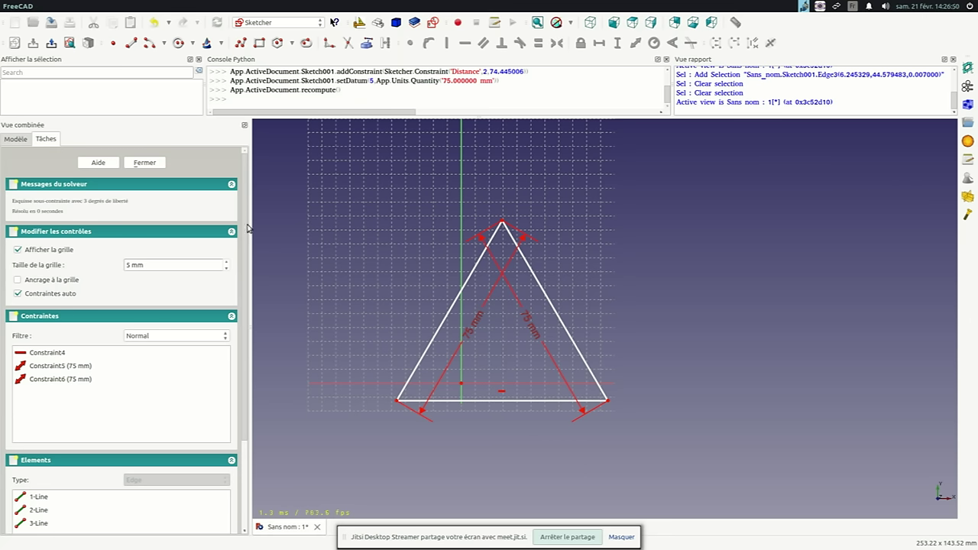
{"action": "left_click_drag", "start_coordinate": [609, 400], "coordinate": [634, 345]}
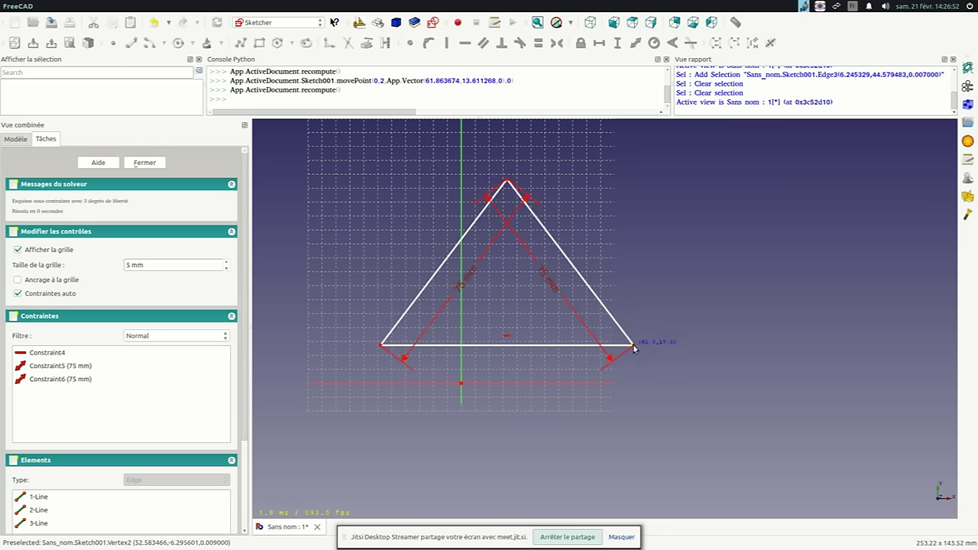
Constrain the triangle's base edge to a length of 90 mm
{"action": "left_click", "coordinate": [511, 345]}
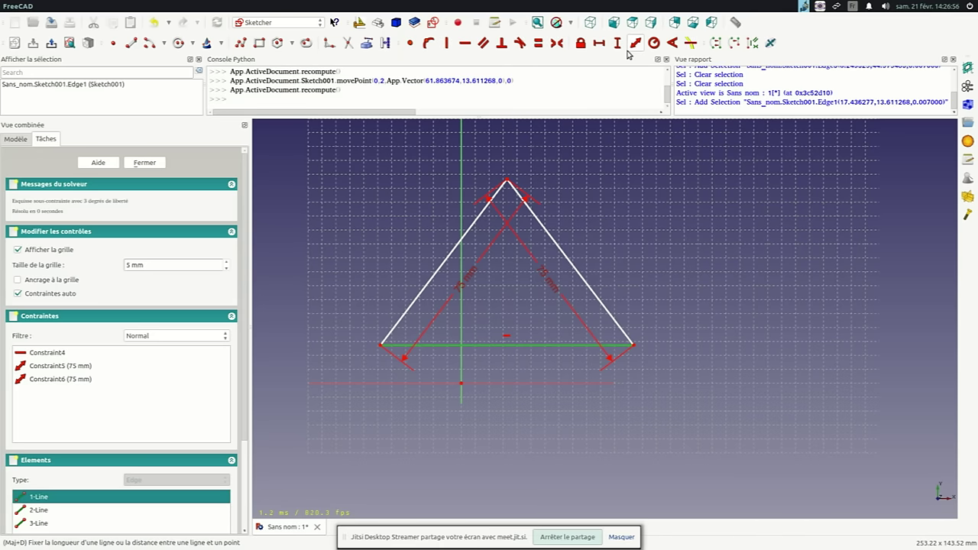
{"action": "left_click", "coordinate": [634, 44]}
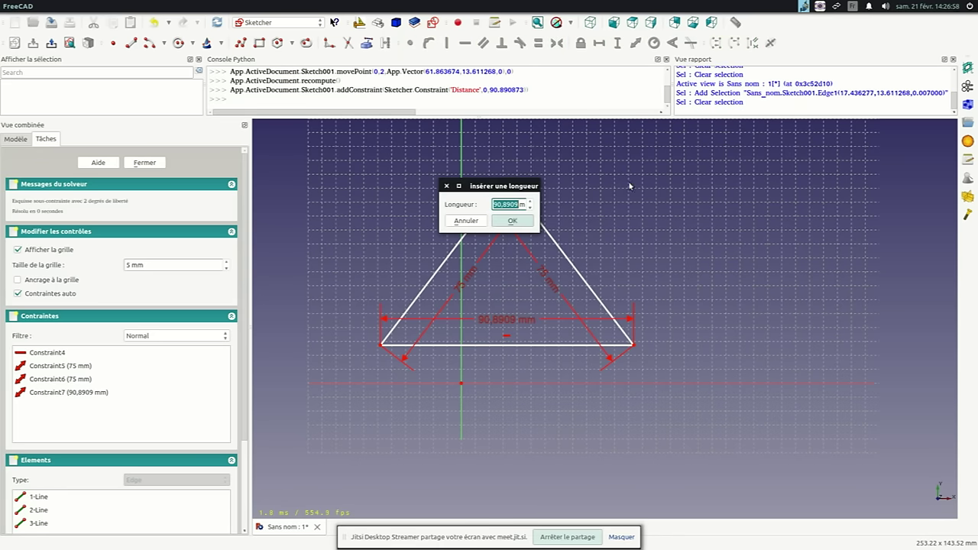
{"action": "type", "text": "9"}
{"action": "key", "text": "Return"}
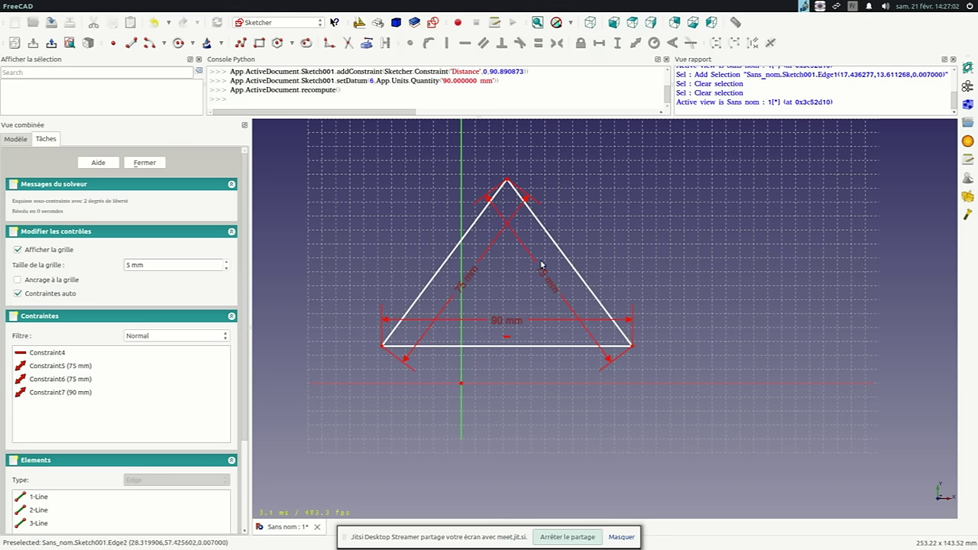
Drag the triangle around to check its remaining 2 degrees of freedom
{"action": "mouse_move", "coordinate": [553, 247]}
{"action": "left_mouse_down"}
{"action": "mouse_move", "coordinate": [605, 225]}
{"action": "mouse_move", "coordinate": [601, 375]}
{"action": "mouse_move", "coordinate": [528, 231]}
{"action": "mouse_move", "coordinate": [589, 223]}
{"action": "mouse_move", "coordinate": [587, 231]}
{"action": "mouse_move", "coordinate": [634, 207]}
{"action": "mouse_move", "coordinate": [649, 227]}
{"action": "left_mouse_up"}
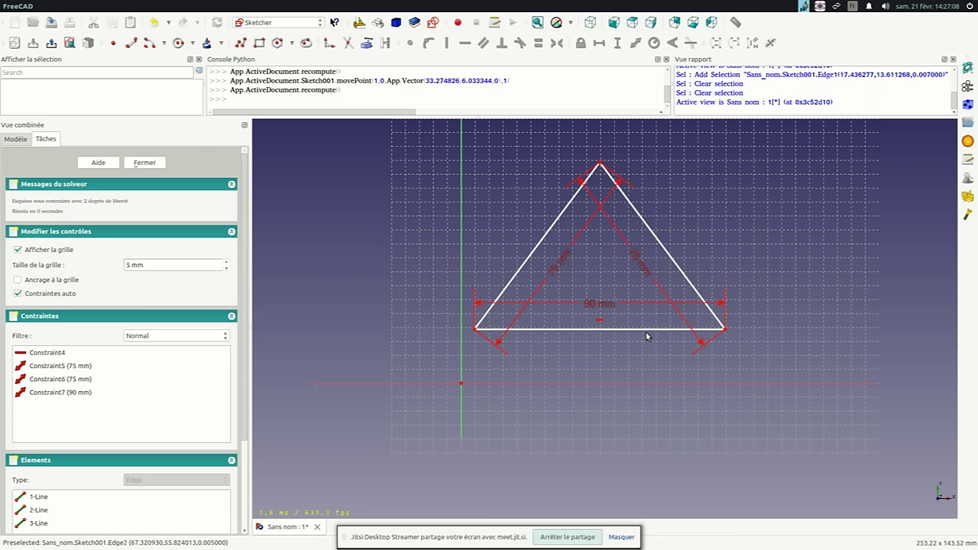
{"action": "mouse_move", "coordinate": [476, 331]}
{"action": "left_mouse_down"}
{"action": "mouse_move", "coordinate": [492, 338]}
{"action": "mouse_move", "coordinate": [476, 346]}
{"action": "left_mouse_up"}
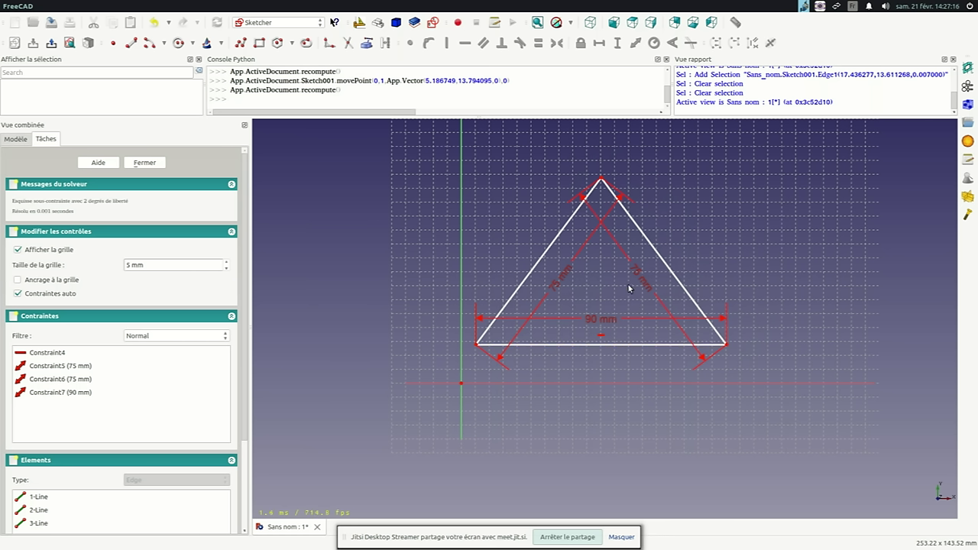
{"action": "mouse_move", "coordinate": [476, 348]}
{"action": "left_mouse_down"}
{"action": "mouse_move", "coordinate": [489, 348]}
{"action": "mouse_move", "coordinate": [483, 334]}
{"action": "mouse_move", "coordinate": [517, 323]}
{"action": "mouse_move", "coordinate": [504, 273]}
{"action": "mouse_move", "coordinate": [522, 225]}
{"action": "mouse_move", "coordinate": [514, 369]}
{"action": "mouse_move", "coordinate": [448, 365]}
{"action": "mouse_move", "coordinate": [568, 356]}
{"action": "mouse_move", "coordinate": [477, 332]}
{"action": "mouse_move", "coordinate": [508, 365]}
{"action": "mouse_move", "coordinate": [515, 344]}
{"action": "left_mouse_up"}
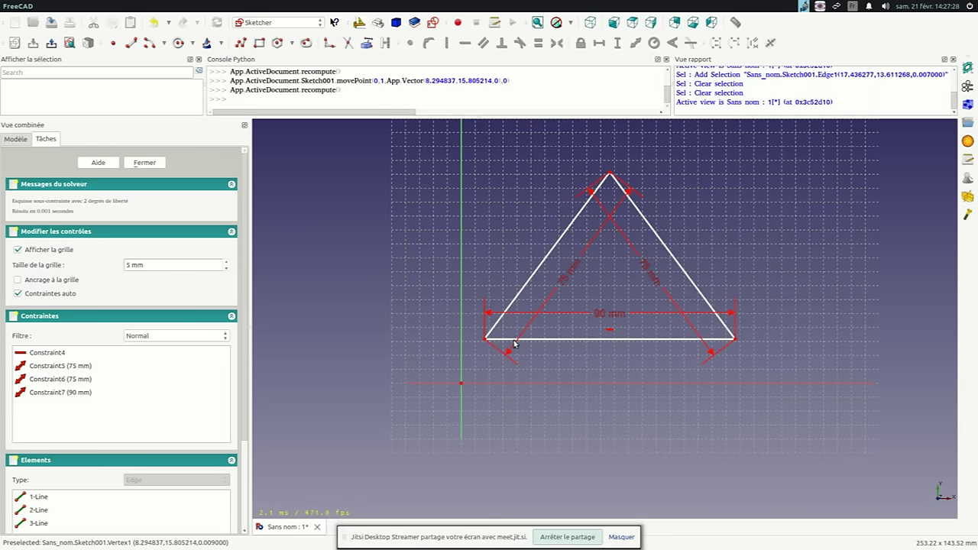
{"action": "scroll", "coordinate": [520, 341], "scroll_direction": "down", "scroll_amount": 1}
{"action": "scroll", "coordinate": [528, 339], "scroll_direction": "up", "scroll_amount": 1}
{"action": "scroll", "coordinate": [495, 331], "scroll_direction": "up", "scroll_amount": 1}
{"action": "scroll", "coordinate": [497, 337], "scroll_direction": "down", "scroll_amount": 2}
{"action": "scroll", "coordinate": [545, 331], "scroll_direction": "up", "scroll_amount": 1}
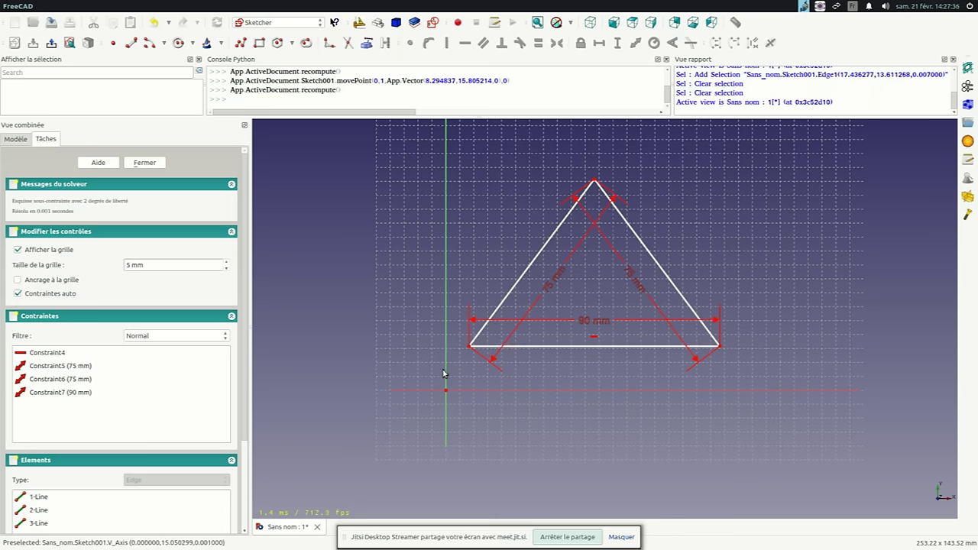
{"action": "scroll", "coordinate": [444, 373], "scroll_direction": "up", "scroll_amount": 1}
{"action": "scroll", "coordinate": [483, 344], "scroll_direction": "up", "scroll_amount": 1}
{"action": "scroll", "coordinate": [483, 348], "scroll_direction": "down", "scroll_amount": 1}
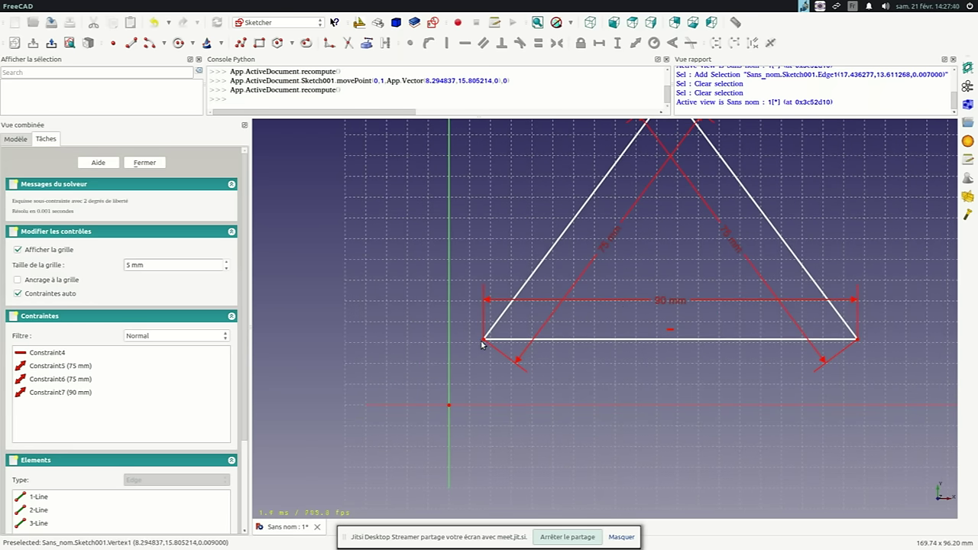
Lock the triangle's left base corner, adding horizontal and vertical distance constraints
{"action": "left_click", "coordinate": [483, 342]}
{"action": "scroll", "coordinate": [552, 337], "scroll_direction": "down", "scroll_amount": 3}
{"action": "scroll", "coordinate": [552, 336], "scroll_direction": "up", "scroll_amount": 2}
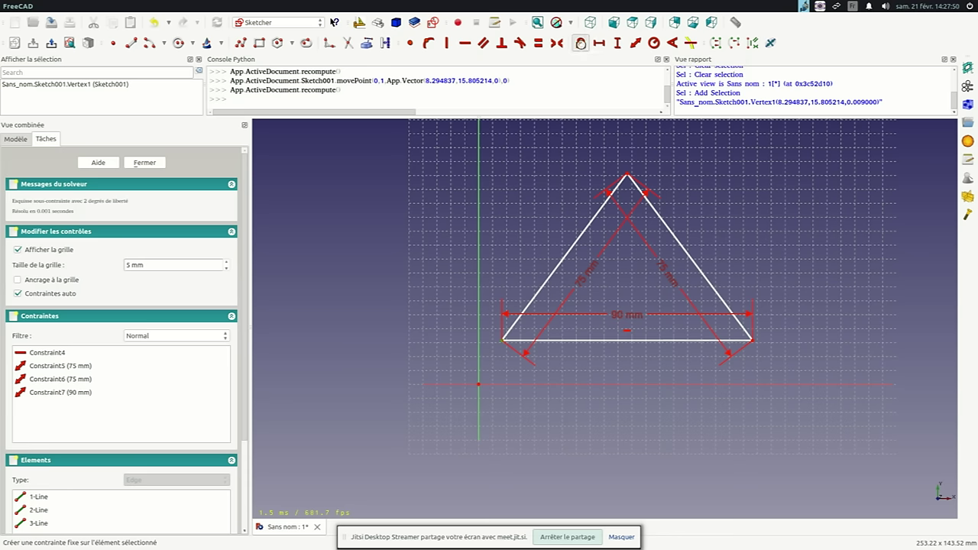
{"action": "left_click", "coordinate": [581, 44]}
{"action": "scroll", "coordinate": [497, 306], "scroll_direction": "up", "scroll_amount": 2}
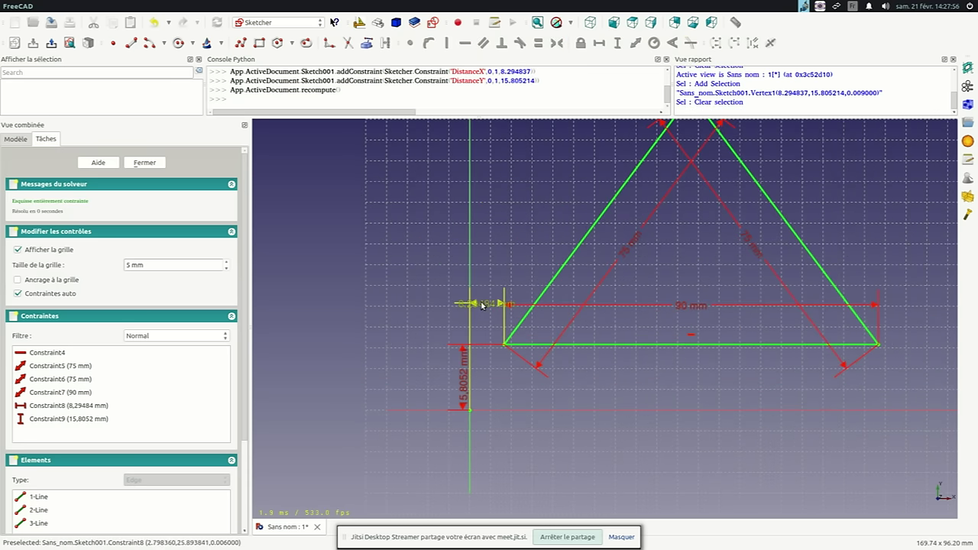
{"action": "scroll", "coordinate": [451, 344], "scroll_direction": "down", "scroll_amount": 2}
{"action": "scroll", "coordinate": [463, 327], "scroll_direction": "up", "scroll_amount": 2}
{"action": "scroll", "coordinate": [464, 327], "scroll_direction": "up", "scroll_amount": 2}
{"action": "scroll", "coordinate": [497, 256], "scroll_direction": "down", "scroll_amount": 2}
{"action": "scroll", "coordinate": [498, 310], "scroll_direction": "up", "scroll_amount": 2}
{"action": "scroll", "coordinate": [508, 260], "scroll_direction": "down", "scroll_amount": 1}
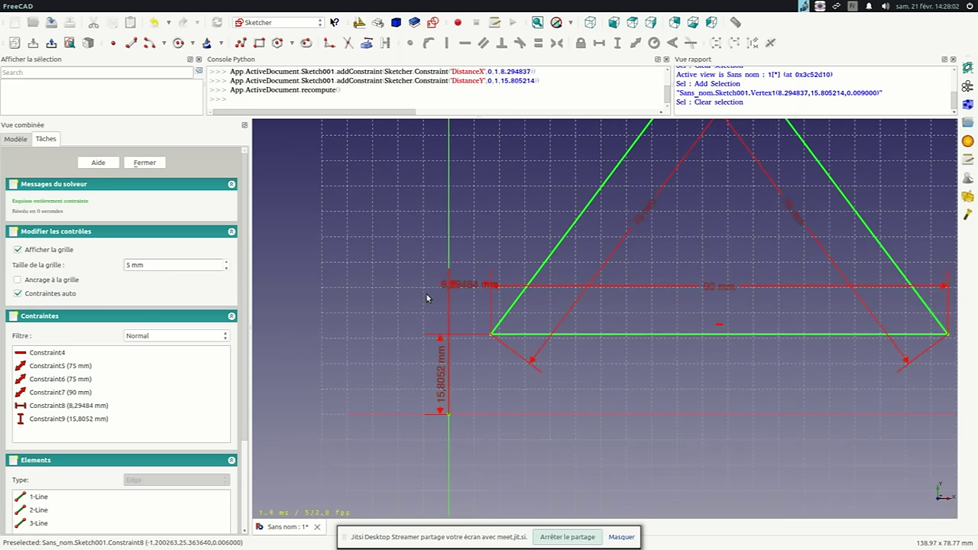
{"action": "scroll", "coordinate": [458, 299], "scroll_direction": "up", "scroll_amount": 2}
Change the left corner's horizontal distance from 8,29484 mm to 8 mm
{"action": "double_click", "coordinate": [471, 280]}
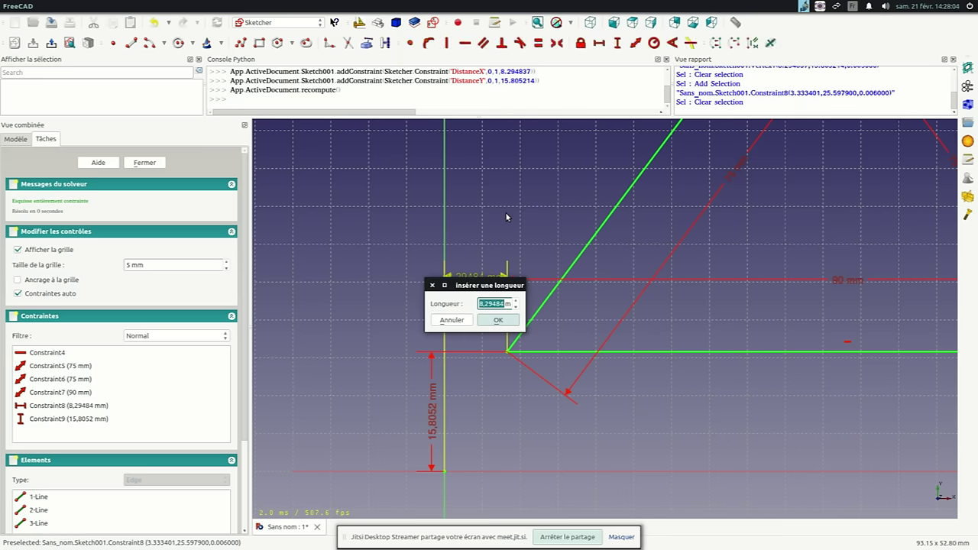
{"action": "left_click_drag", "start_coordinate": [480, 286], "coordinate": [464, 188]}
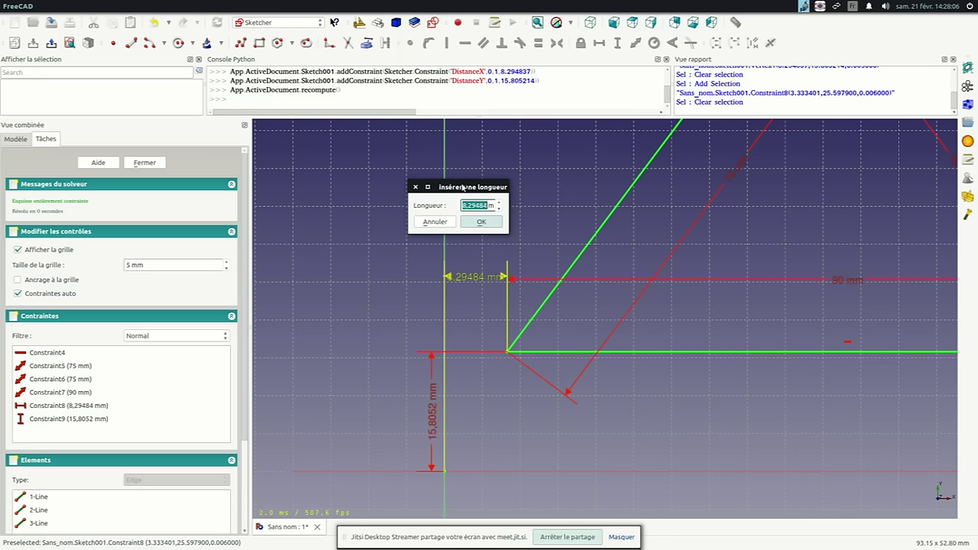
{"action": "type", "text": "8"}
{"action": "key", "text": "Return"}
{"action": "scroll", "coordinate": [382, 349], "scroll_direction": "down", "scroll_amount": 3}
{"action": "scroll", "coordinate": [386, 353], "scroll_direction": "down", "scroll_amount": 2}
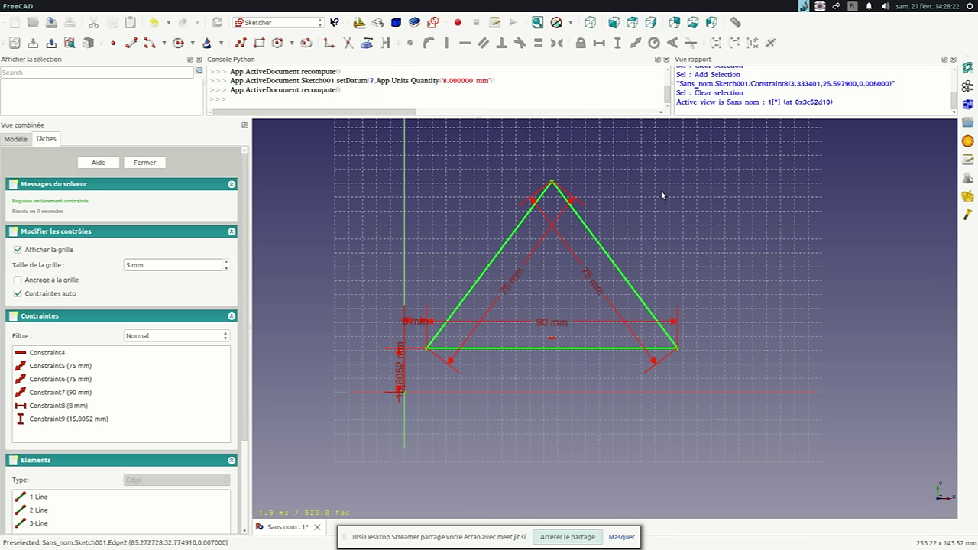
{"action": "scroll", "coordinate": [573, 231], "scroll_direction": "down", "scroll_amount": 3}
Zoom in and out to inspect the fully constrained triangle and its dimensions
{"action": "scroll", "coordinate": [585, 289], "scroll_direction": "up", "scroll_amount": 5}
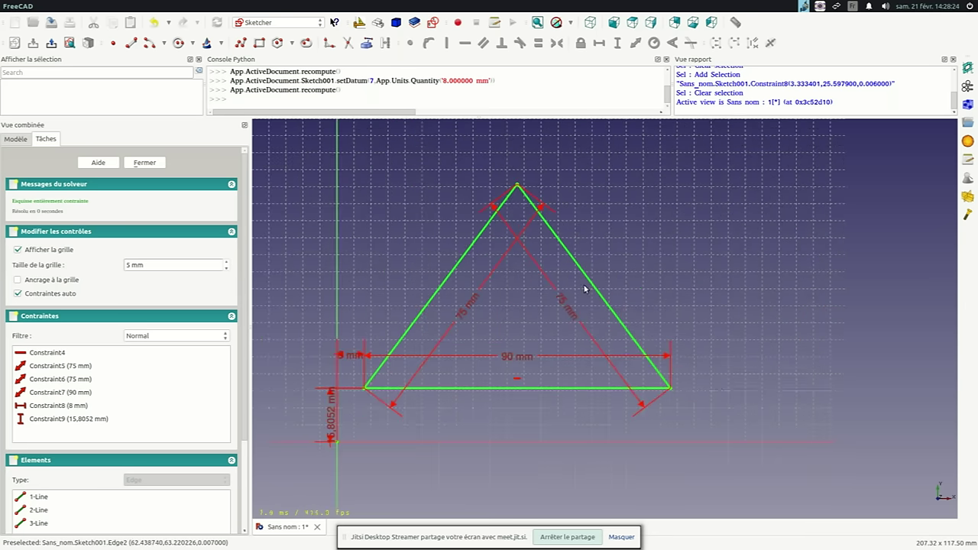
{"action": "scroll", "coordinate": [584, 289], "scroll_direction": "down", "scroll_amount": 2}
{"action": "scroll", "coordinate": [526, 248], "scroll_direction": "up", "scroll_amount": 2}
{"action": "scroll", "coordinate": [520, 271], "scroll_direction": "down", "scroll_amount": 4}
{"action": "scroll", "coordinate": [520, 271], "scroll_direction": "up", "scroll_amount": 3}
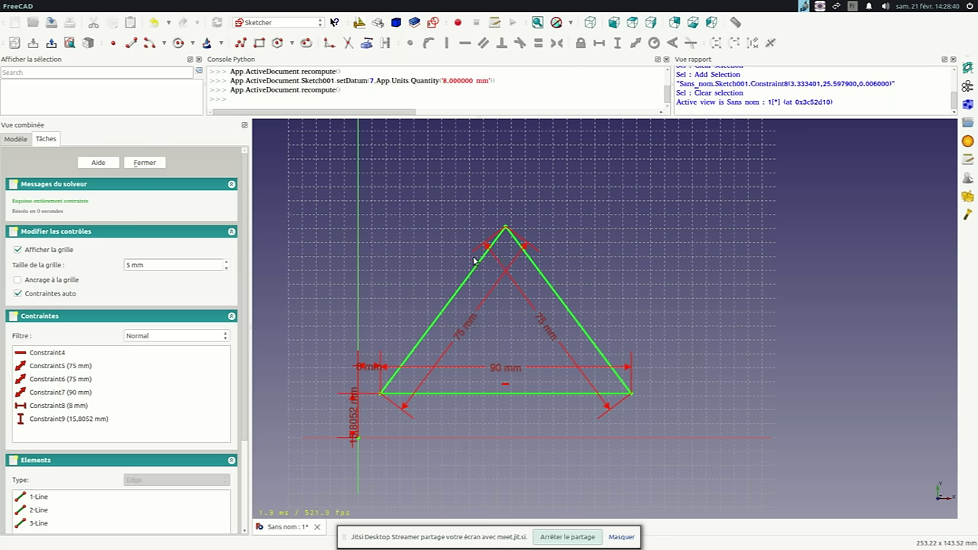
{"action": "scroll", "coordinate": [468, 296], "scroll_direction": "down", "scroll_amount": 2}
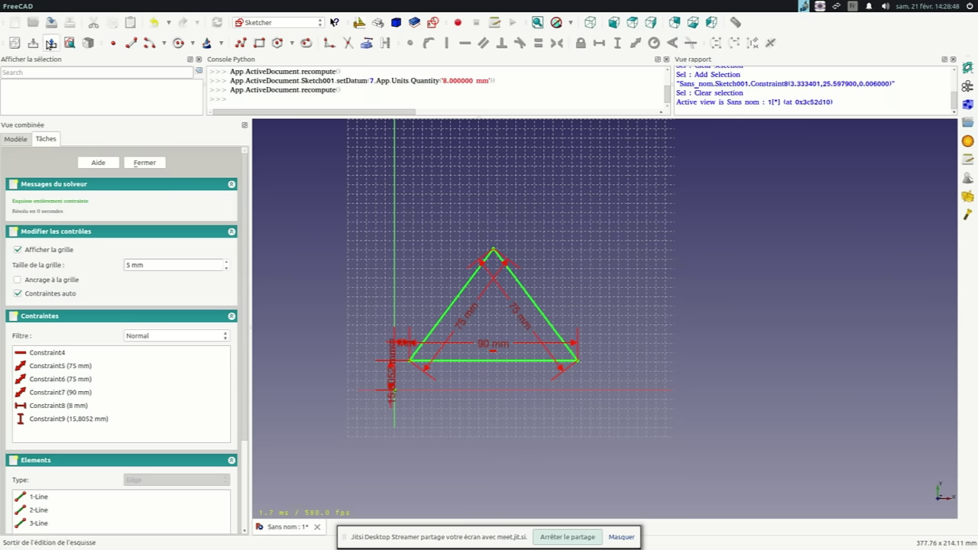
Close the sketch editor and orbit the 3D view to inspect triangle Sketch001
{"action": "left_click", "coordinate": [50, 43]}
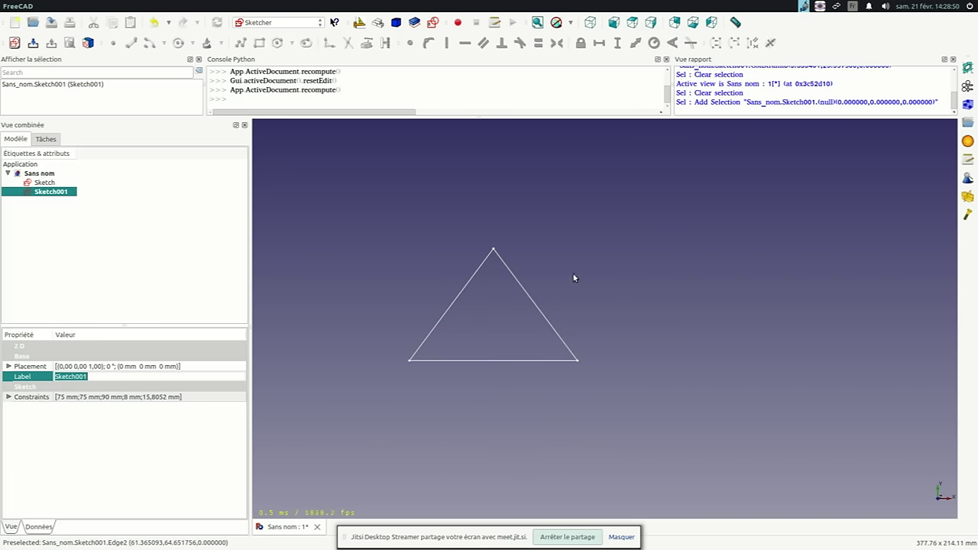
{"action": "mouse_move", "coordinate": [555, 406]}
{"action": "middle_mouse_down"}
{"action": "mouse_move", "coordinate": [610, 342]}
{"action": "mouse_move", "coordinate": [599, 319]}
{"action": "mouse_move", "coordinate": [533, 318]}
{"action": "mouse_move", "coordinate": [550, 337]}
{"action": "mouse_move", "coordinate": [635, 328]}
{"action": "mouse_move", "coordinate": [592, 321]}
{"action": "mouse_move", "coordinate": [632, 312]}
{"action": "mouse_move", "coordinate": [627, 273]}
{"action": "mouse_move", "coordinate": [639, 264]}
{"action": "mouse_move", "coordinate": [635, 291]}
{"action": "mouse_move", "coordinate": [596, 283]}
{"action": "middle_mouse_up"}
{"action": "scroll", "coordinate": [635, 291], "scroll_direction": "down", "scroll_amount": 2}
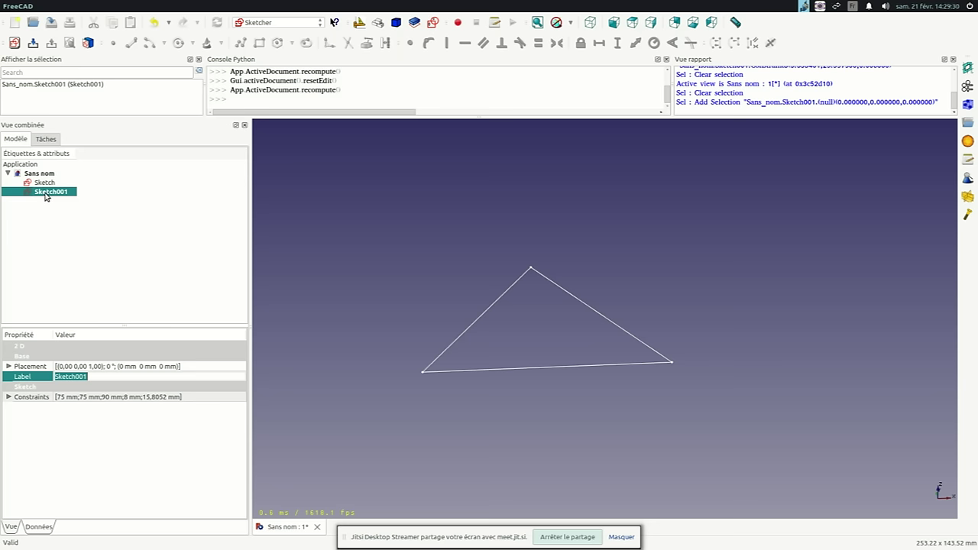
Reopen Sketch001 for editing from the model tree
{"action": "double_click", "coordinate": [46, 196]}
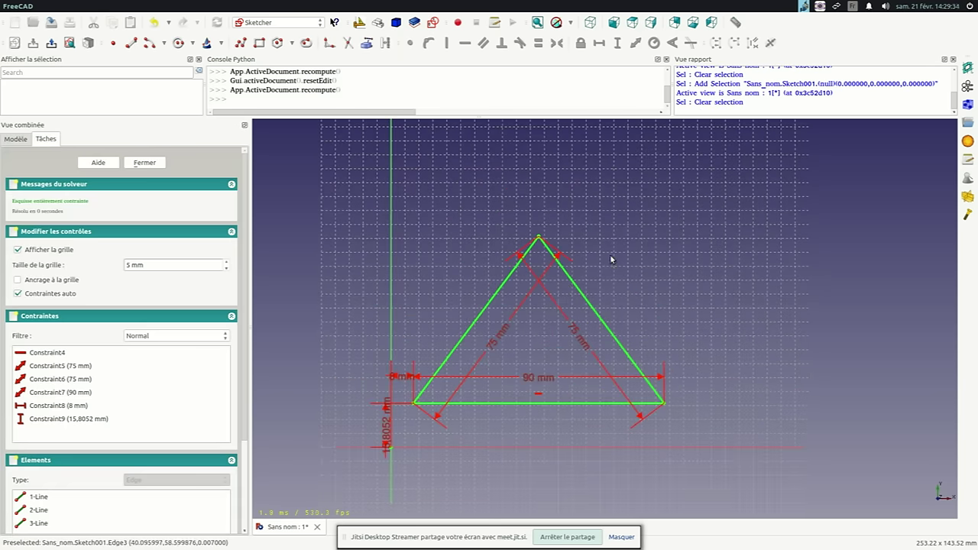
{"action": "scroll", "coordinate": [481, 283], "scroll_direction": "down", "scroll_amount": 3}
{"action": "scroll", "coordinate": [498, 294], "scroll_direction": "up", "scroll_amount": 3}
{"action": "scroll", "coordinate": [508, 321], "scroll_direction": "up", "scroll_amount": 1}
{"action": "scroll", "coordinate": [508, 321], "scroll_direction": "down", "scroll_amount": 1}
{"action": "scroll", "coordinate": [512, 294], "scroll_direction": "up", "scroll_amount": 1}
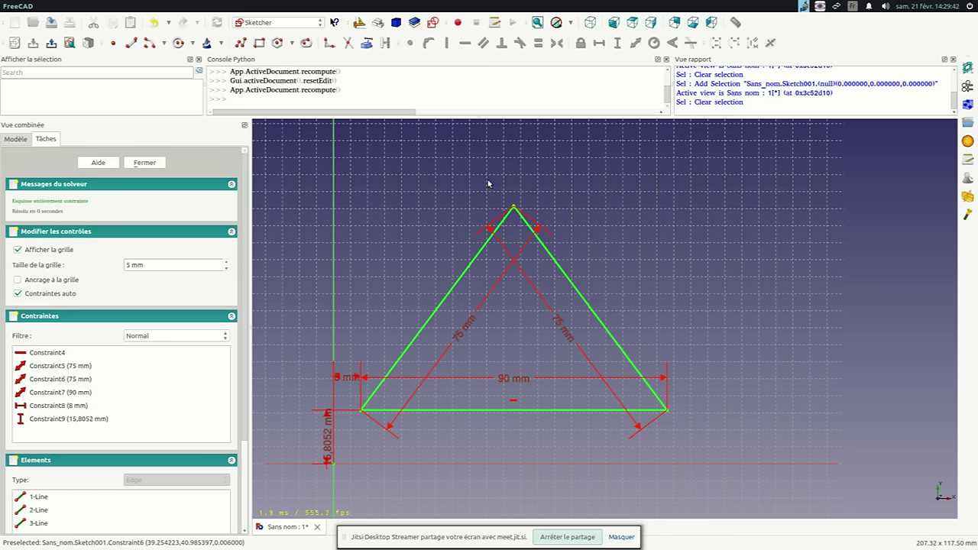
Delete the two 75 mm side dimensions and the 90 mm base dimension
{"action": "left_click", "coordinate": [466, 325]}
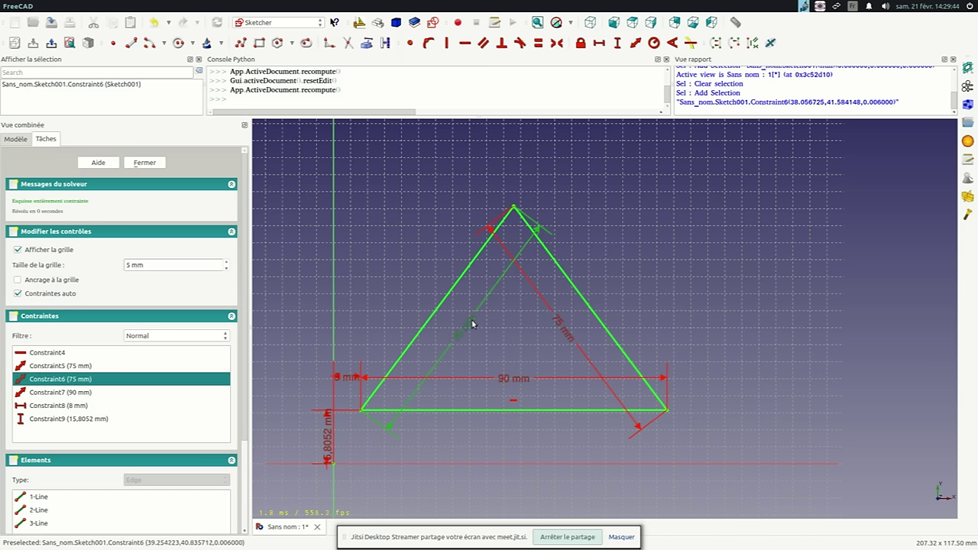
{"action": "key", "text": "Delete"}
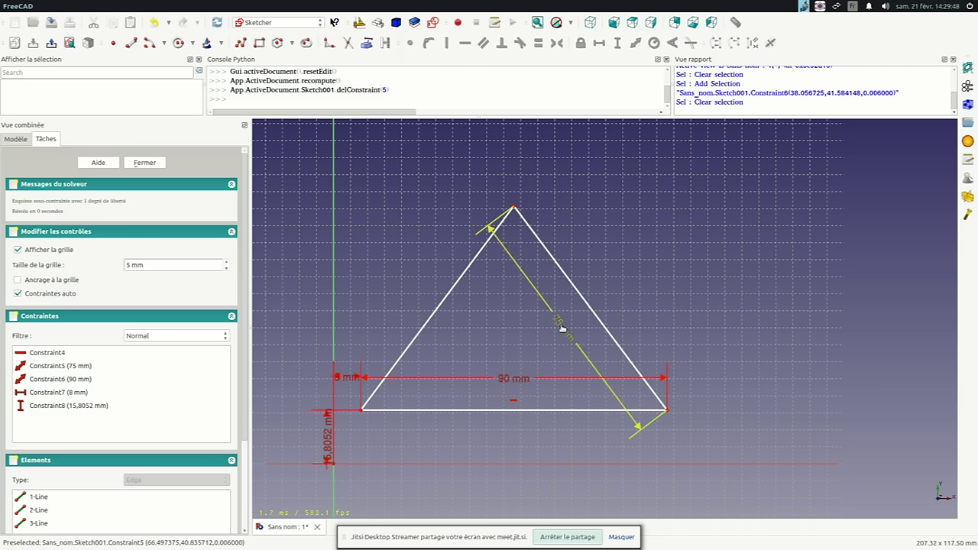
{"action": "left_click", "coordinate": [562, 329]}
{"action": "key", "text": "Delete"}
{"action": "left_click", "coordinate": [505, 380]}
{"action": "key", "text": "Delete"}
Delete the horizontal constraint and the 8 mm and 15.8052 mm offset dimensions
{"action": "left_click", "coordinate": [512, 404]}
{"action": "key", "text": "Delete"}
{"action": "left_click", "coordinate": [346, 375]}
{"action": "key", "text": "Delete"}
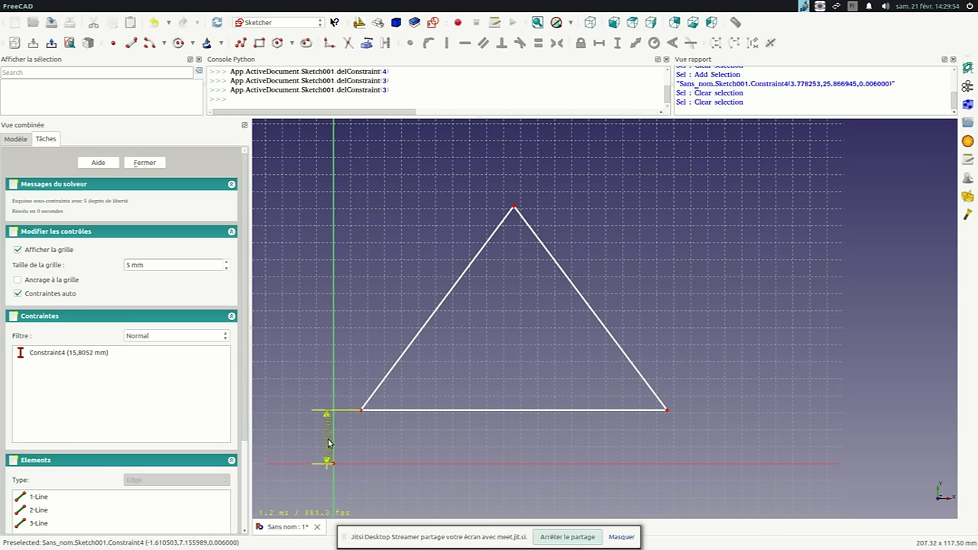
{"action": "left_click", "coordinate": [329, 442]}
{"action": "key", "text": "Delete"}
Drag the right side and bottom-left corner to reshape the unconstrained triangle
{"action": "scroll", "coordinate": [497, 264], "scroll_direction": "up", "scroll_amount": 1}
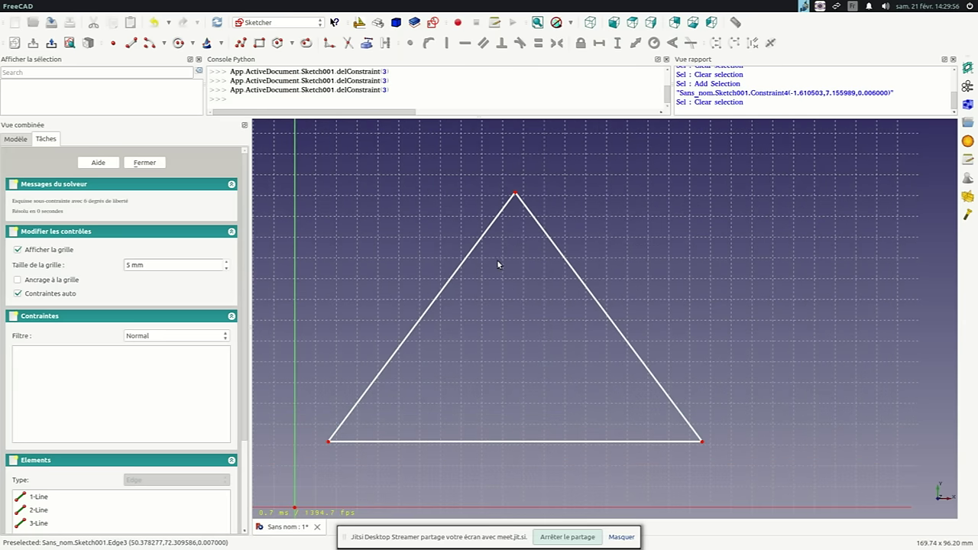
{"action": "left_click_drag", "start_coordinate": [518, 198], "coordinate": [538, 208]}
{"action": "scroll", "coordinate": [489, 197], "scroll_direction": "down", "scroll_amount": 1}
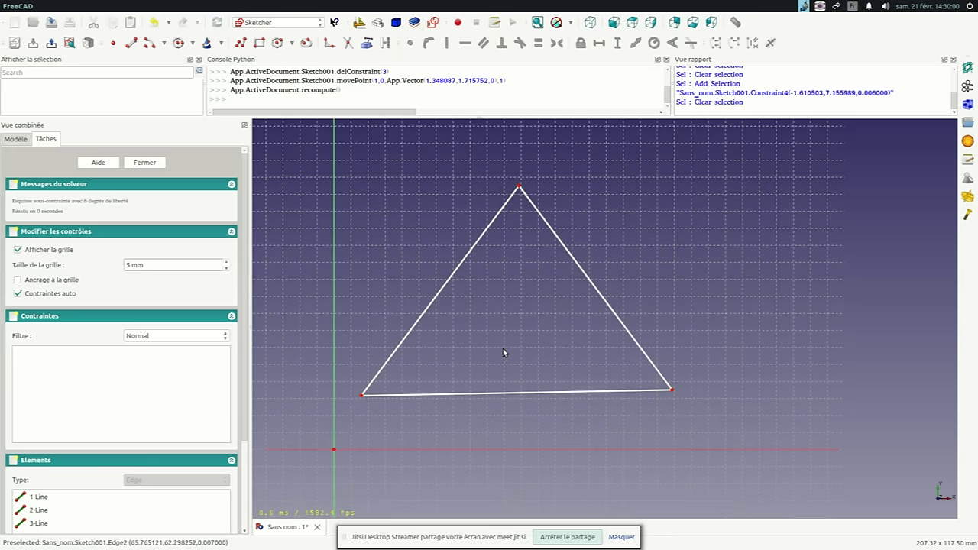
{"action": "mouse_move", "coordinate": [362, 399]}
{"action": "left_mouse_down"}
{"action": "mouse_move", "coordinate": [381, 393]}
{"action": "mouse_move", "coordinate": [374, 401]}
{"action": "left_mouse_up"}
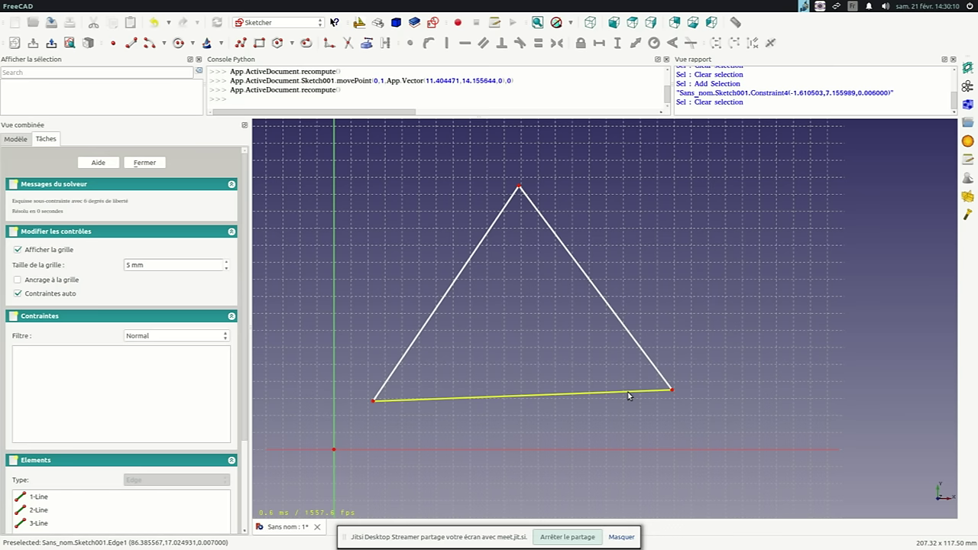
Select all three edges and three corners of the triangle, then clear the selection
{"action": "left_click", "coordinate": [629, 394]}
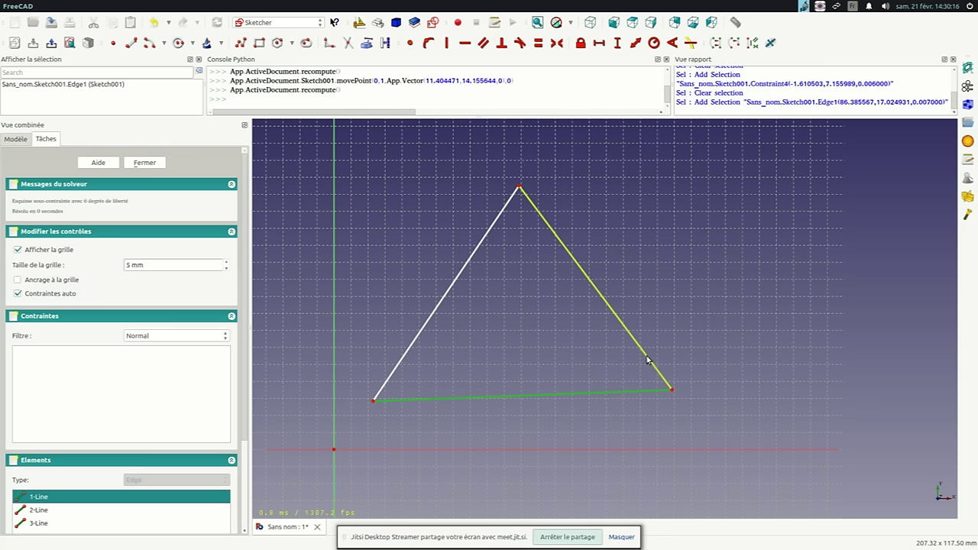
{"action": "left_click", "coordinate": [648, 361]}
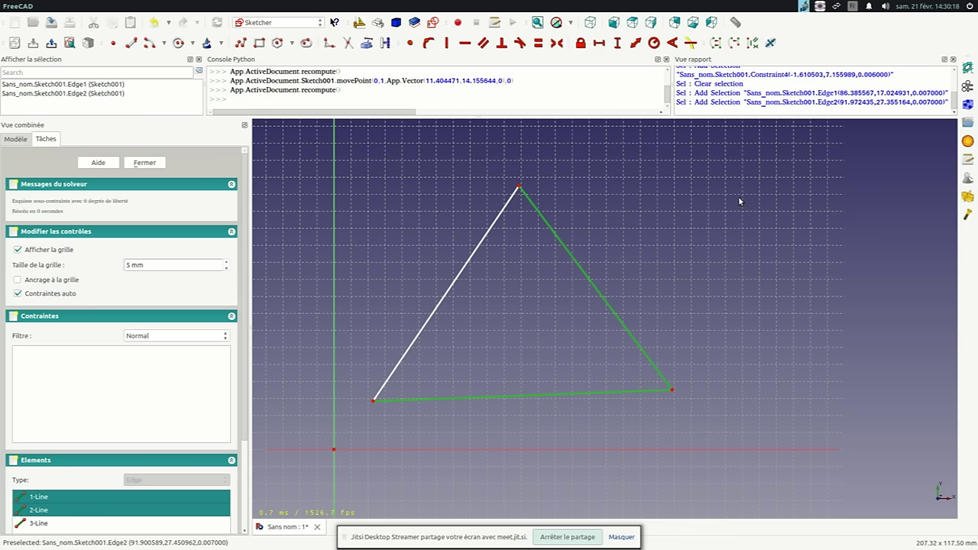
{"action": "left_click", "coordinate": [507, 205]}
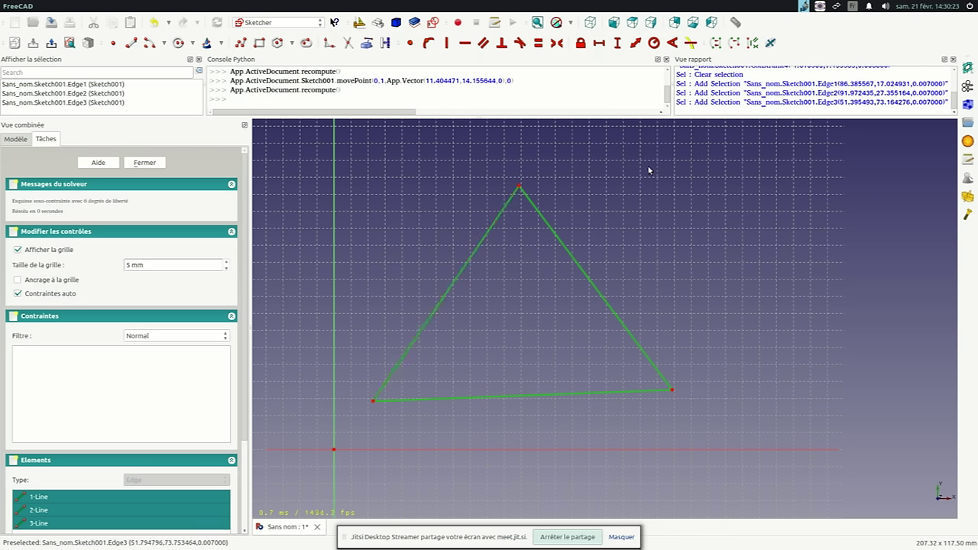
{"action": "left_click", "coordinate": [521, 185]}
{"action": "left_click", "coordinate": [673, 392]}
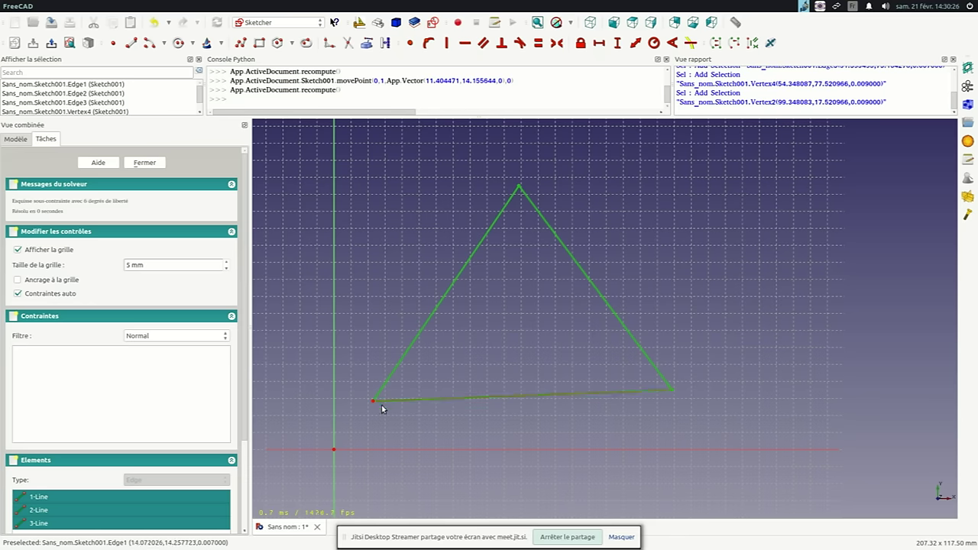
{"action": "left_click", "coordinate": [374, 401]}
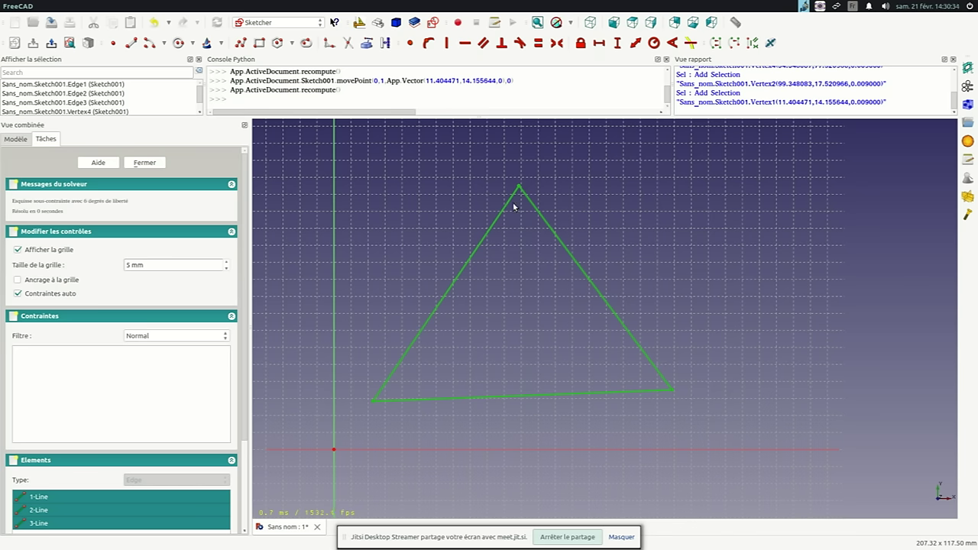
{"action": "left_click", "coordinate": [831, 206]}
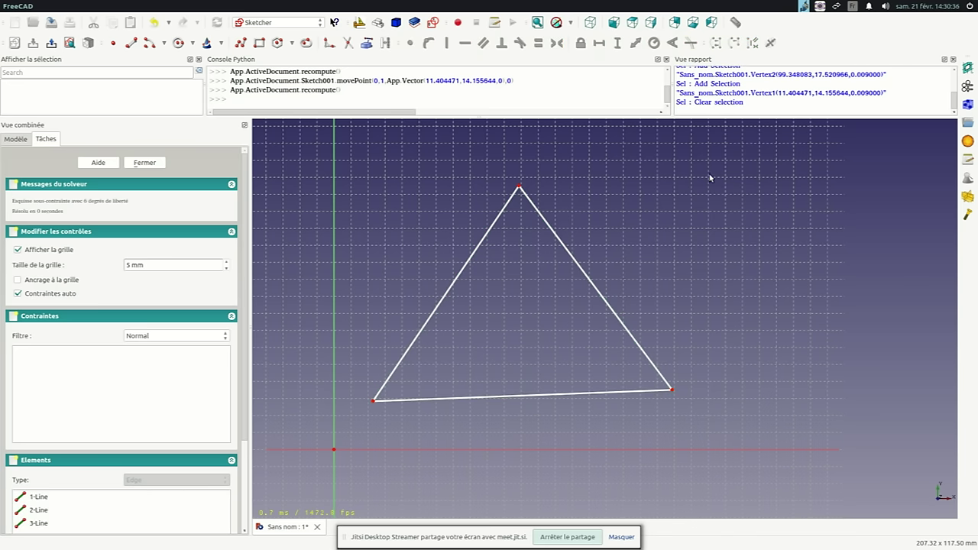
{"action": "left_click", "coordinate": [787, 201]}
{"action": "scroll", "coordinate": [577, 280], "scroll_direction": "down", "scroll_amount": 3}
{"action": "scroll", "coordinate": [558, 266], "scroll_direction": "up", "scroll_amount": 2}
{"action": "scroll", "coordinate": [557, 266], "scroll_direction": "down", "scroll_amount": 1}
{"action": "scroll", "coordinate": [535, 264], "scroll_direction": "up", "scroll_amount": 3}
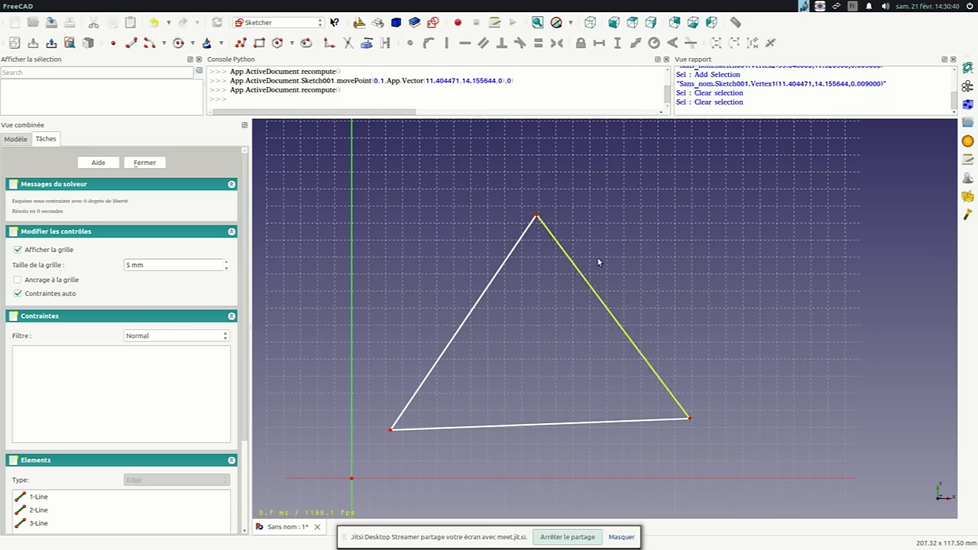
Select the triangle's left and right slanted sides together
{"action": "left_click", "coordinate": [534, 222]}
{"action": "left_click", "coordinate": [537, 218]}
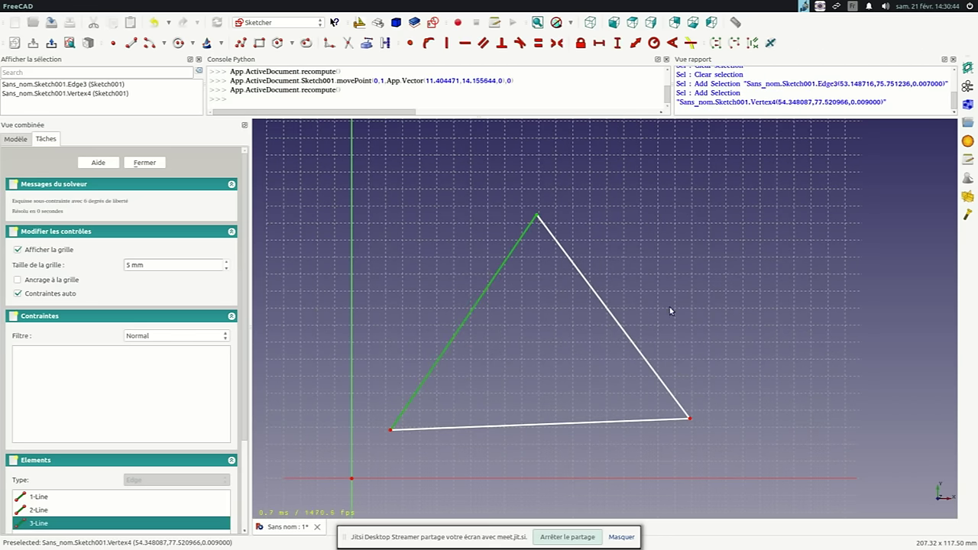
{"action": "left_click", "coordinate": [537, 218]}
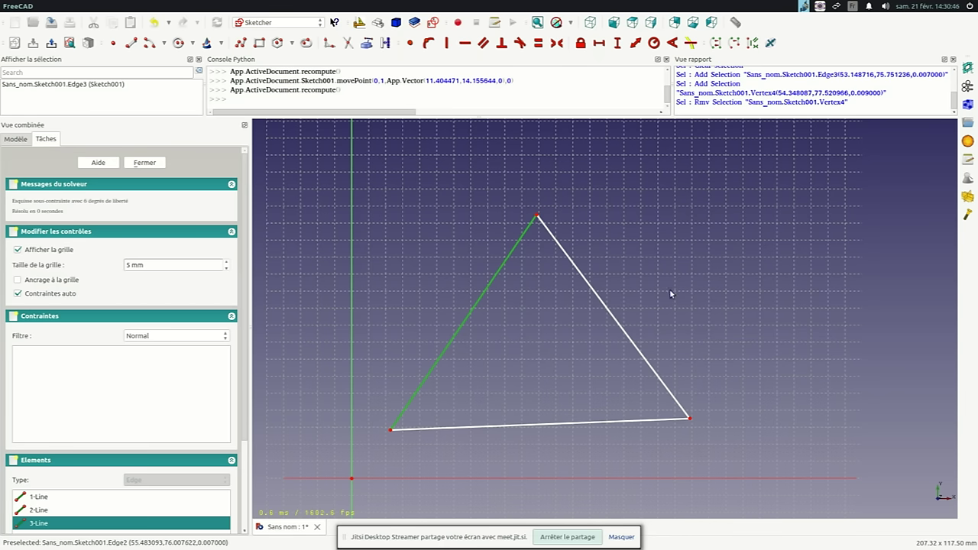
{"action": "scroll", "coordinate": [548, 220], "scroll_direction": "up", "scroll_amount": 2}
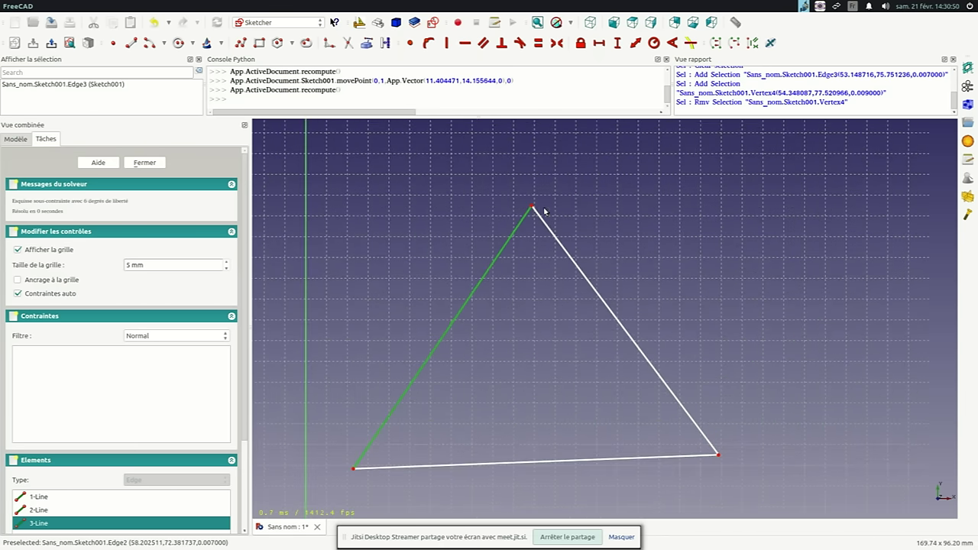
{"action": "left_click", "coordinate": [542, 220]}
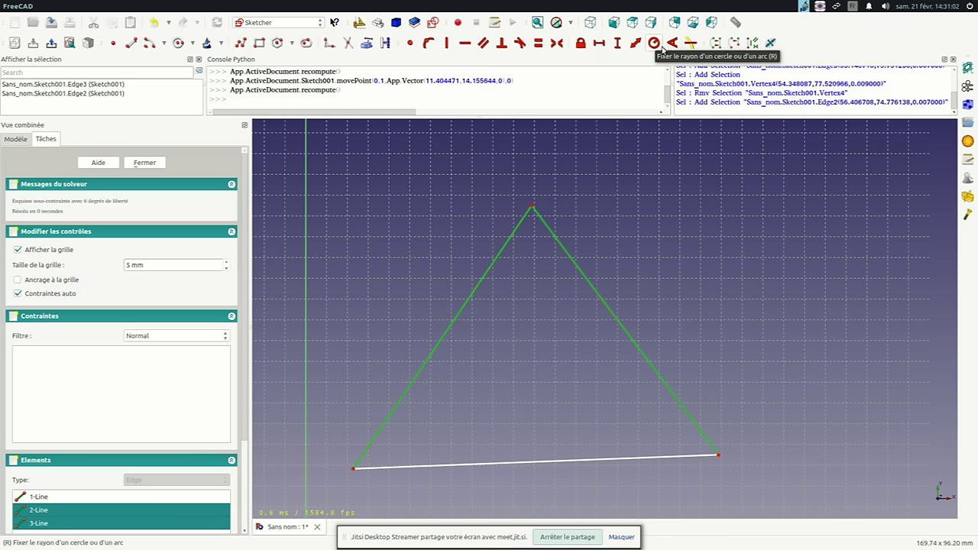
Set the angle between the two slanted sides to 70°
{"action": "left_click", "coordinate": [672, 43]}
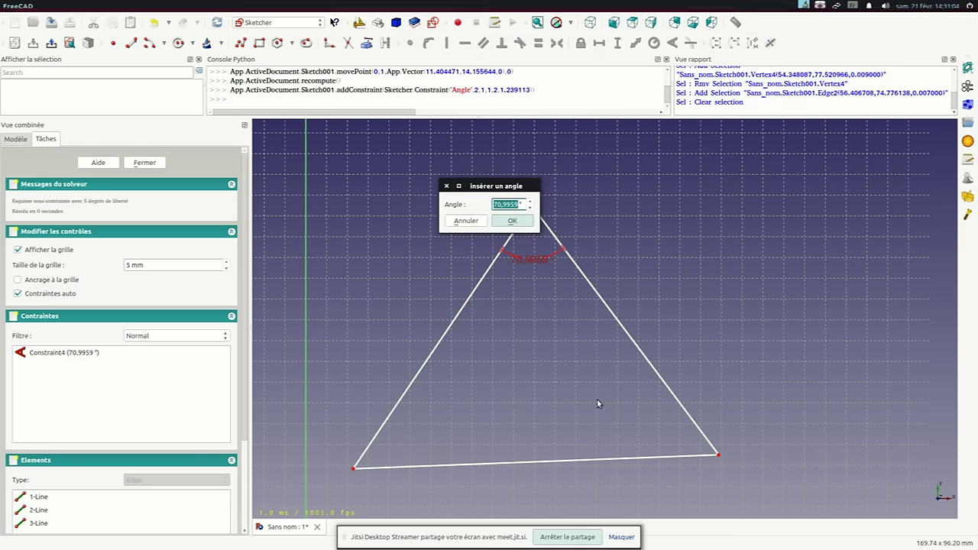
{"action": "left_click_drag", "start_coordinate": [465, 190], "coordinate": [381, 175]}
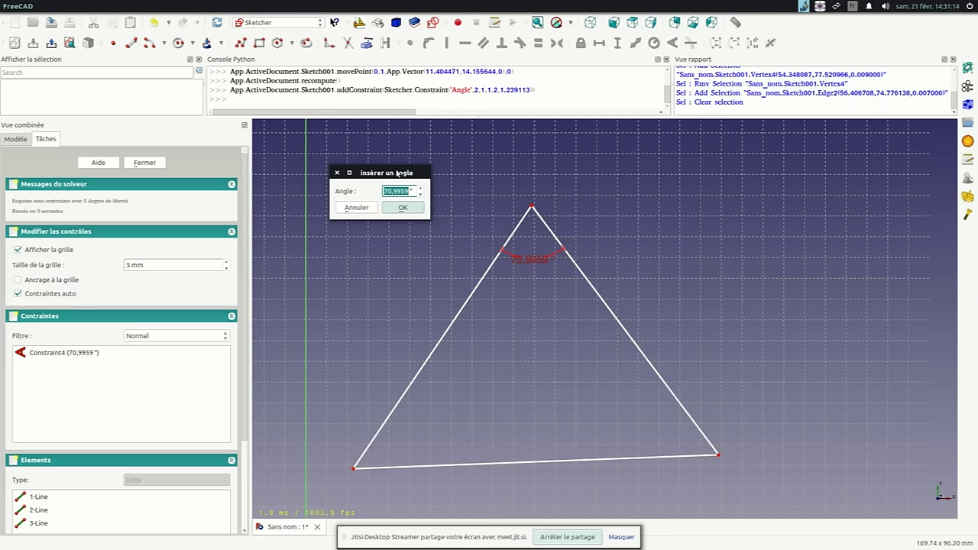
{"action": "type", "text": "70"}
{"action": "key", "text": "Return"}
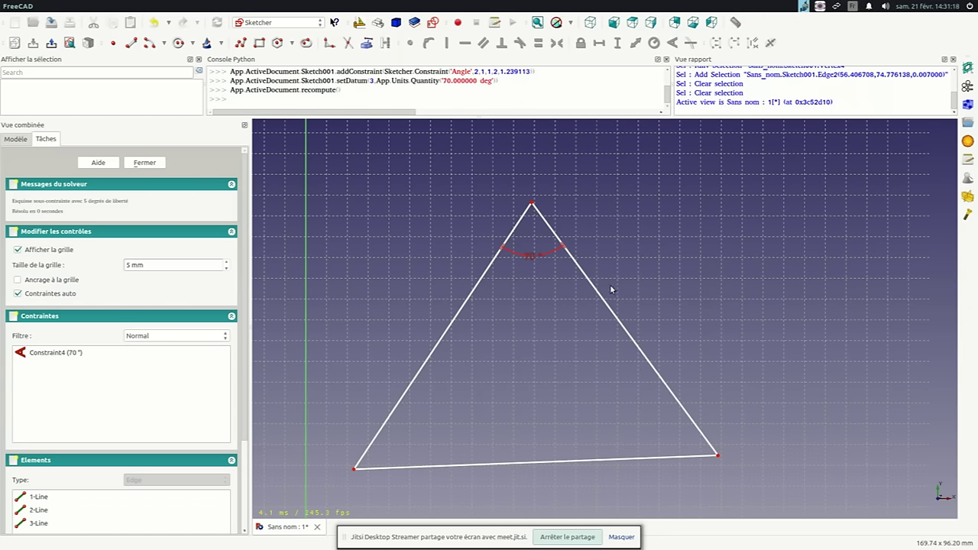
Drag the triangle's corners and apex into a larger, tilted shape while keeping 70°
{"action": "mouse_move", "coordinate": [651, 367]}
{"action": "left_mouse_down"}
{"action": "mouse_move", "coordinate": [583, 366]}
{"action": "mouse_move", "coordinate": [720, 417]}
{"action": "mouse_move", "coordinate": [742, 410]}
{"action": "left_mouse_up"}
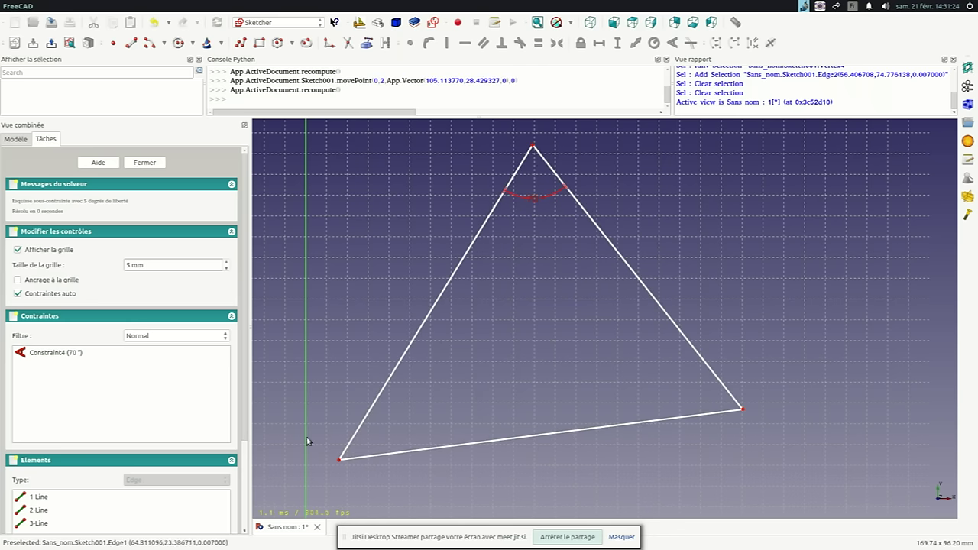
{"action": "left_click_drag", "start_coordinate": [341, 462], "coordinate": [371, 425]}
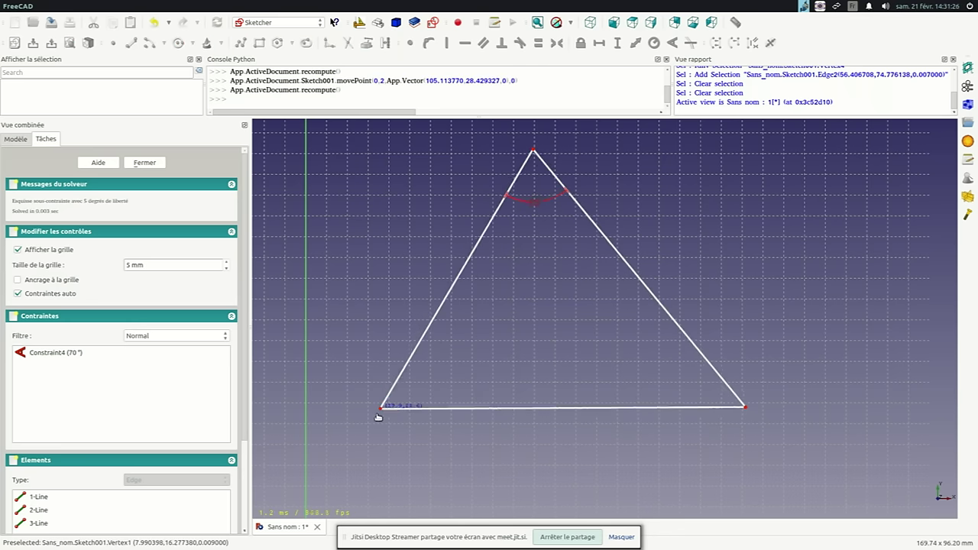
{"action": "mouse_move", "coordinate": [533, 149]}
{"action": "left_mouse_down"}
{"action": "mouse_move", "coordinate": [397, 201]}
{"action": "mouse_move", "coordinate": [510, 176]}
{"action": "left_mouse_up"}
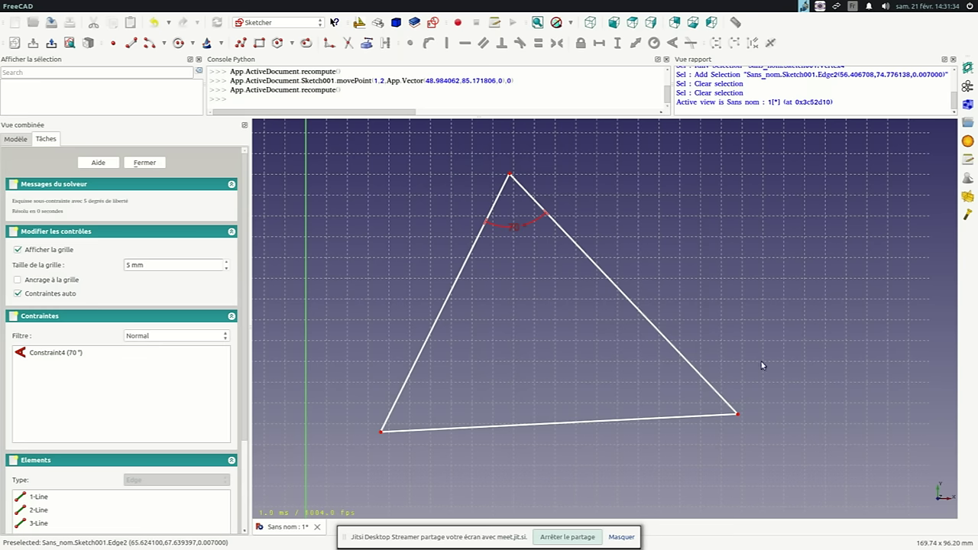
{"action": "scroll", "coordinate": [673, 260], "scroll_direction": "down", "scroll_amount": 2}
{"action": "scroll", "coordinate": [658, 290], "scroll_direction": "up", "scroll_amount": 3}
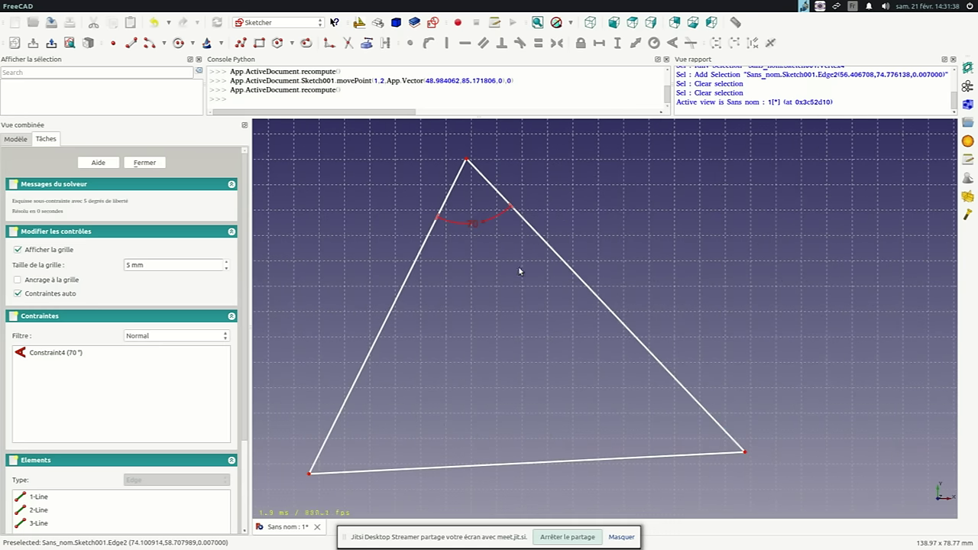
Make the left side perpendicular to the base, then drag corners to settle the right triangle
{"action": "left_click", "coordinate": [338, 475]}
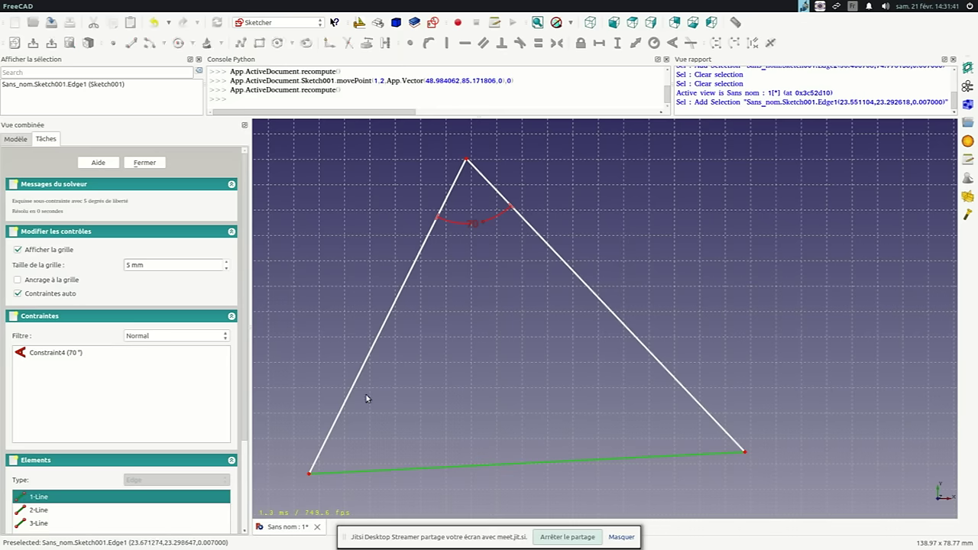
{"action": "left_click", "coordinate": [339, 425]}
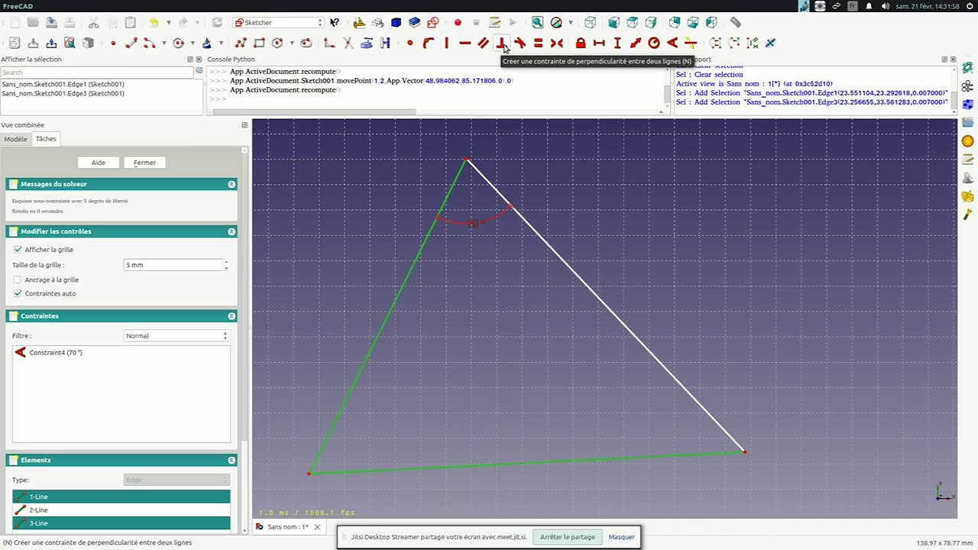
{"action": "left_click", "coordinate": [504, 45]}
{"action": "scroll", "coordinate": [489, 197], "scroll_direction": "down", "scroll_amount": 3}
{"action": "scroll", "coordinate": [553, 217], "scroll_direction": "up", "scroll_amount": 2}
{"action": "mouse_move", "coordinate": [679, 421]}
{"action": "left_mouse_down"}
{"action": "mouse_move", "coordinate": [742, 289]}
{"action": "mouse_move", "coordinate": [814, 308]}
{"action": "left_mouse_up"}
{"action": "mouse_move", "coordinate": [410, 303]}
{"action": "left_mouse_down"}
{"action": "mouse_move", "coordinate": [504, 331]}
{"action": "mouse_move", "coordinate": [336, 341]}
{"action": "left_mouse_up"}
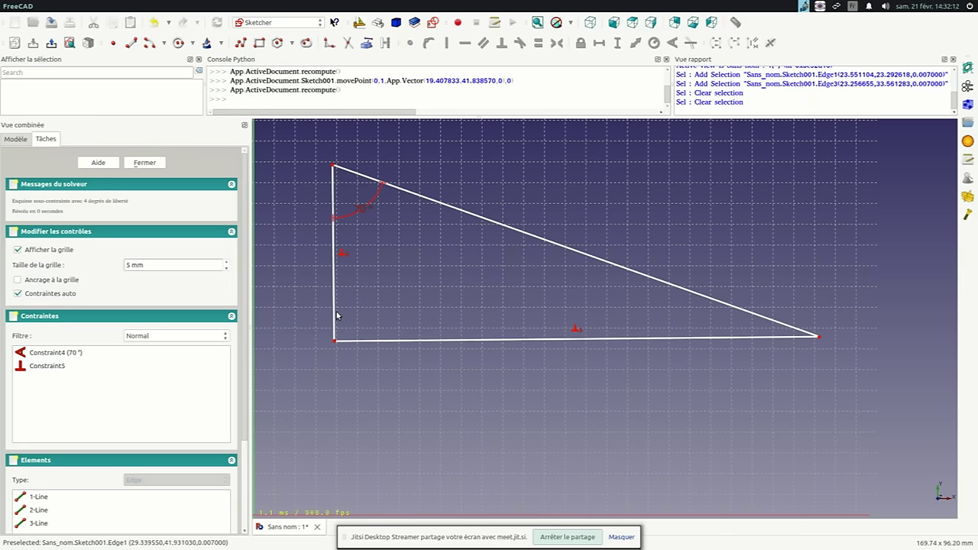
Drag the right and lower-left corners to reshape the triangle
{"action": "scroll", "coordinate": [505, 260], "scroll_direction": "down", "scroll_amount": 4}
{"action": "scroll", "coordinate": [489, 221], "scroll_direction": "up", "scroll_amount": 3}
{"action": "scroll", "coordinate": [573, 279], "scroll_direction": "down", "scroll_amount": 2}
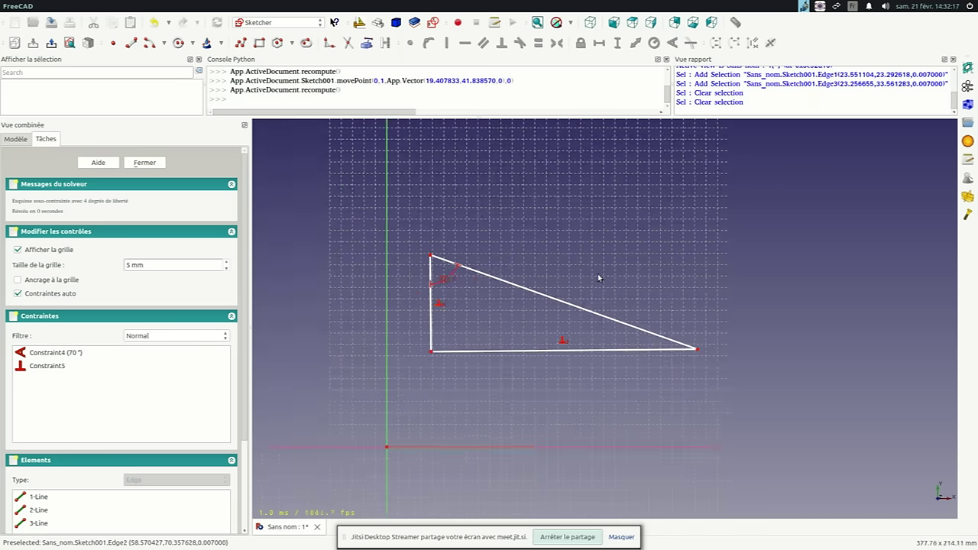
{"action": "scroll", "coordinate": [598, 283], "scroll_direction": "up", "scroll_amount": 1}
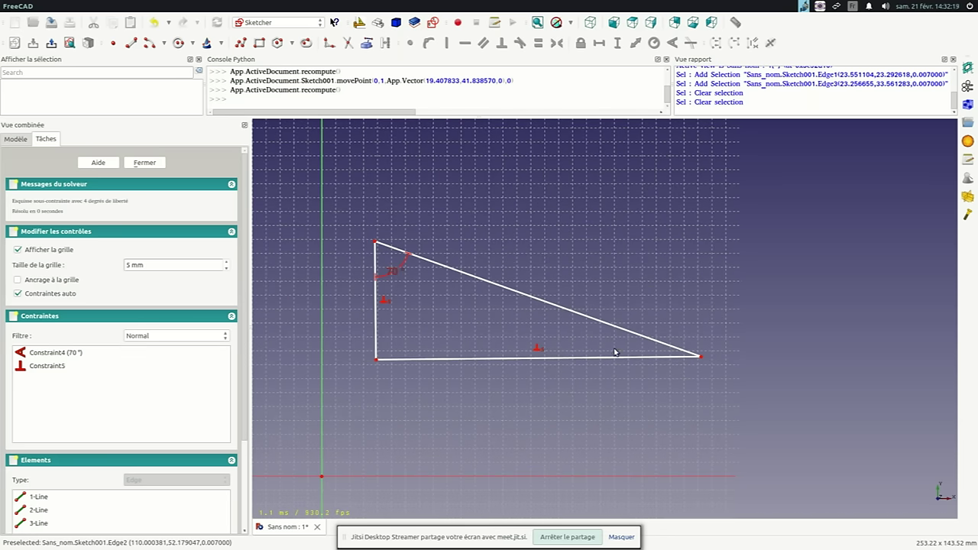
{"action": "mouse_move", "coordinate": [702, 356]}
{"action": "left_mouse_down"}
{"action": "mouse_move", "coordinate": [682, 352]}
{"action": "mouse_move", "coordinate": [790, 314]}
{"action": "left_mouse_up"}
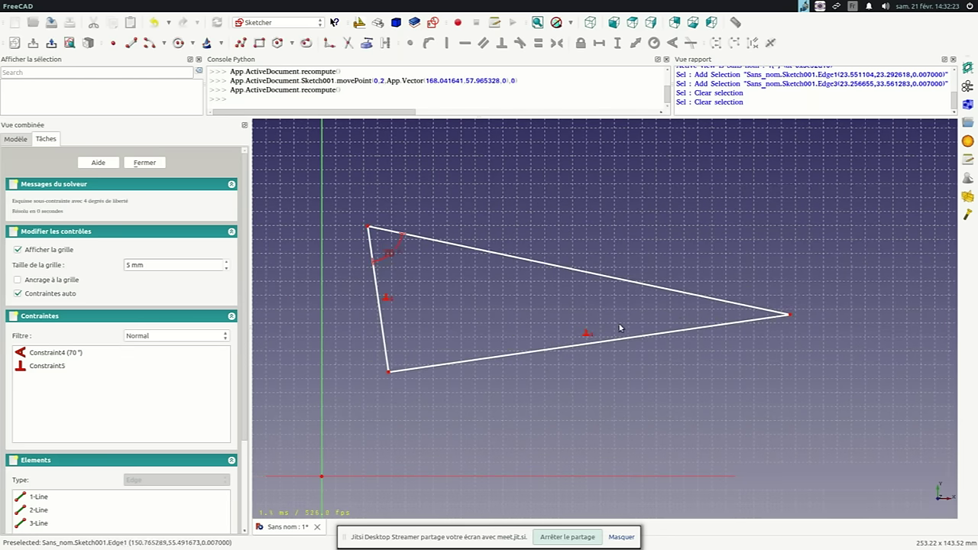
{"action": "left_click_drag", "start_coordinate": [388, 372], "coordinate": [454, 388]}
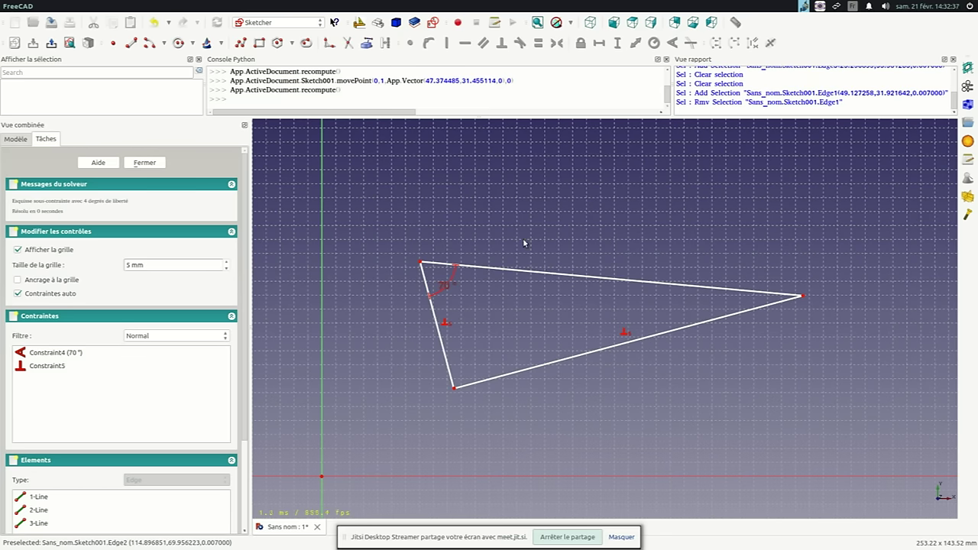
Delete the perpendicular Constraint5 from the constraints list and pull the lower vertex down
{"action": "left_click", "coordinate": [444, 324]}
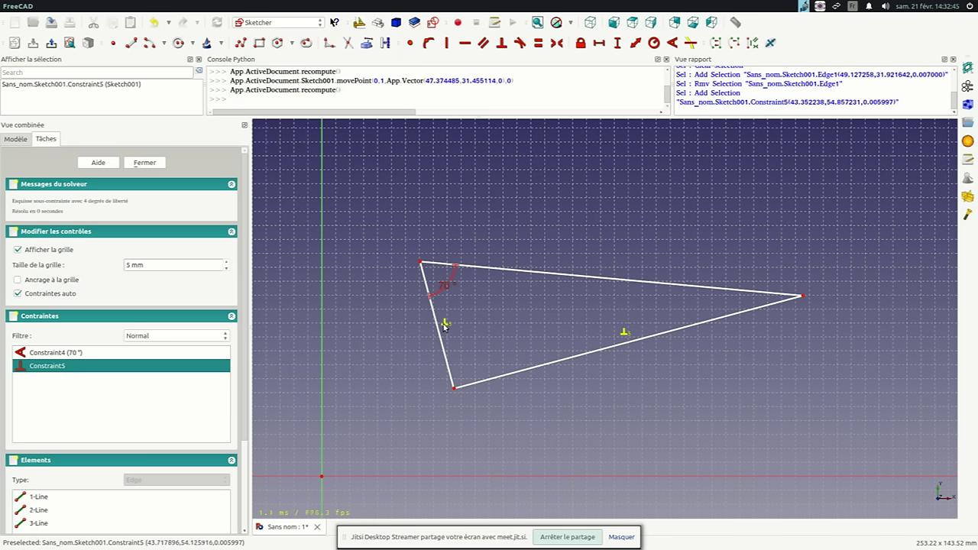
{"action": "scroll", "coordinate": [443, 325], "scroll_direction": "up", "scroll_amount": 3}
{"action": "scroll", "coordinate": [434, 324], "scroll_direction": "down", "scroll_amount": 2}
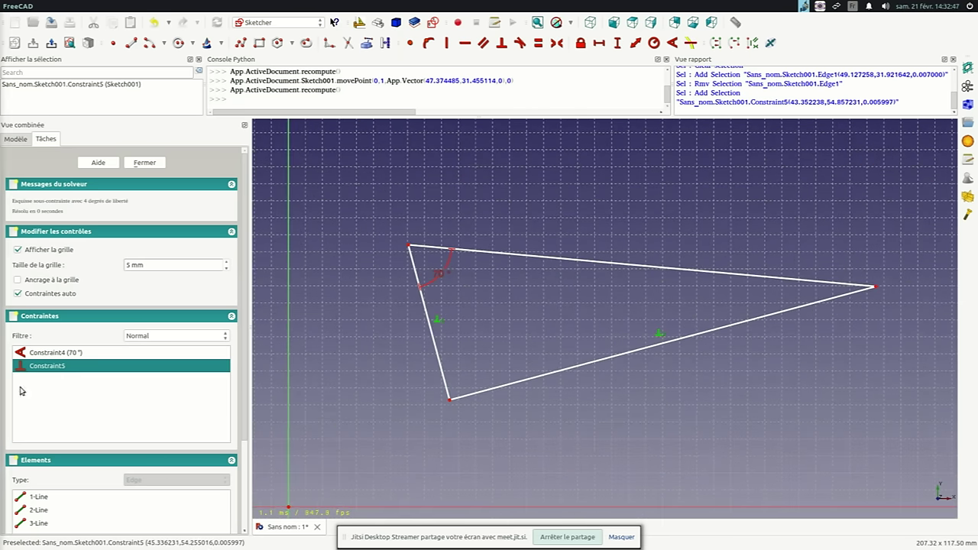
{"action": "left_click", "coordinate": [36, 354]}
{"action": "left_click", "coordinate": [36, 368]}
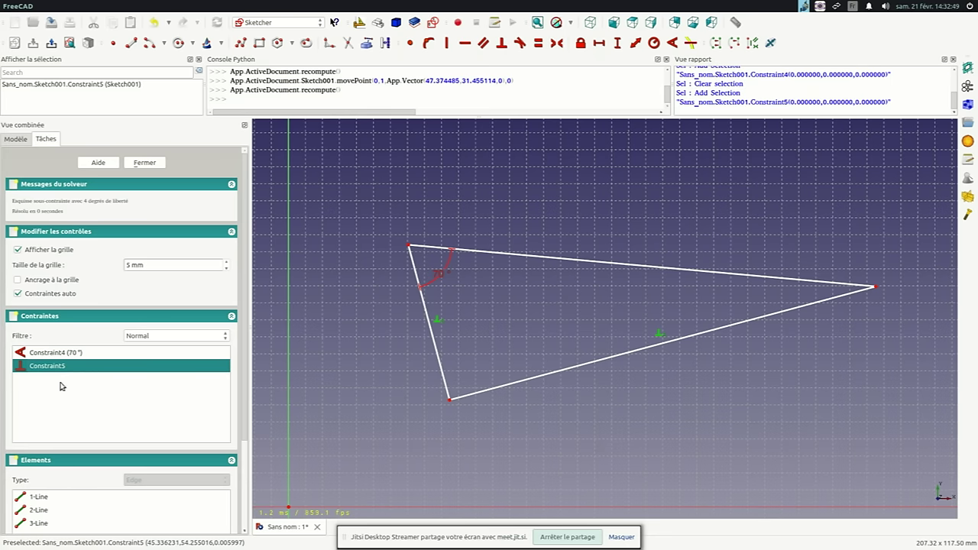
{"action": "right_click", "coordinate": [42, 370]}
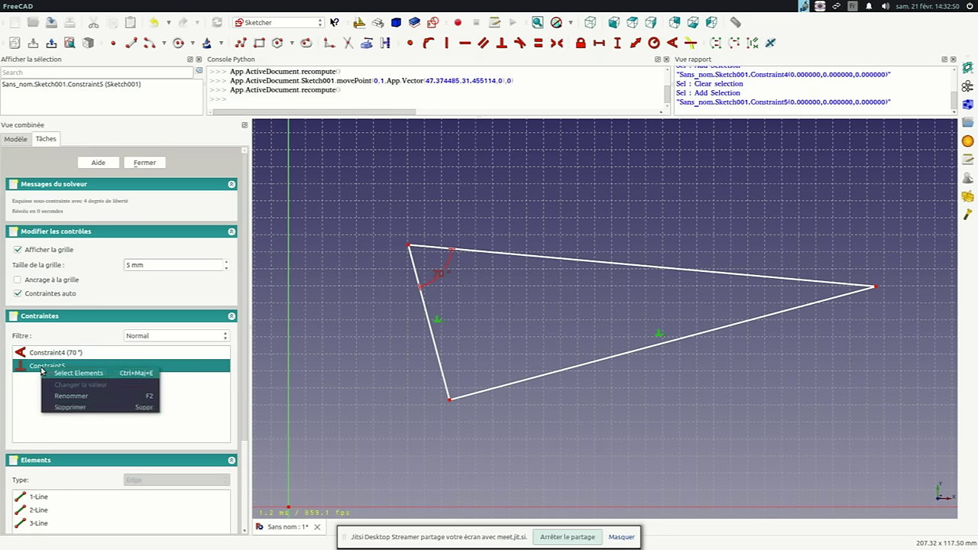
{"action": "left_click", "coordinate": [89, 408]}
{"action": "mouse_move", "coordinate": [450, 400]}
{"action": "left_mouse_down"}
{"action": "mouse_move", "coordinate": [435, 429]}
{"action": "mouse_move", "coordinate": [466, 506]}
{"action": "left_mouse_up"}
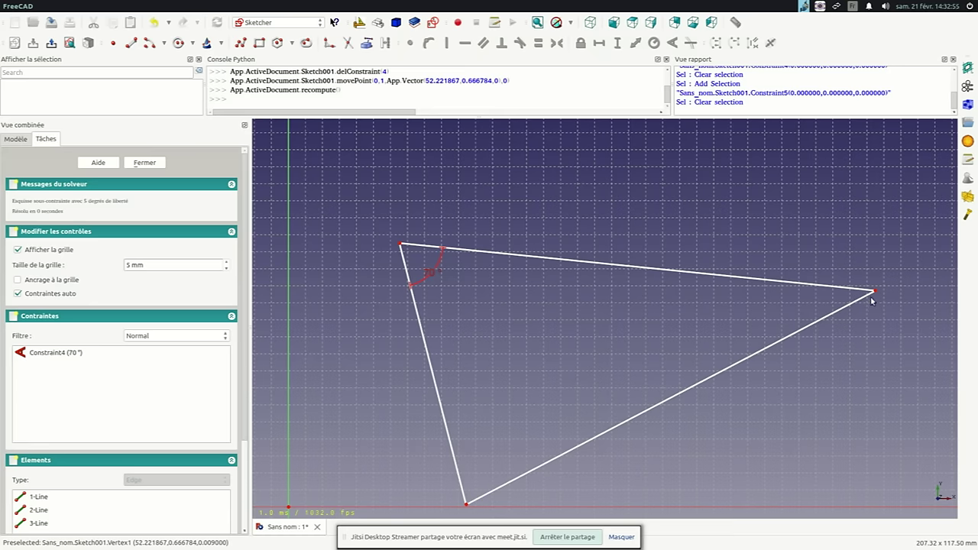
Make the triangle's left side and lower-right side equal in length
{"action": "scroll", "coordinate": [589, 321], "scroll_direction": "down", "scroll_amount": 1}
{"action": "scroll", "coordinate": [600, 348], "scroll_direction": "up", "scroll_amount": 1}
{"action": "scroll", "coordinate": [562, 342], "scroll_direction": "down", "scroll_amount": 1}
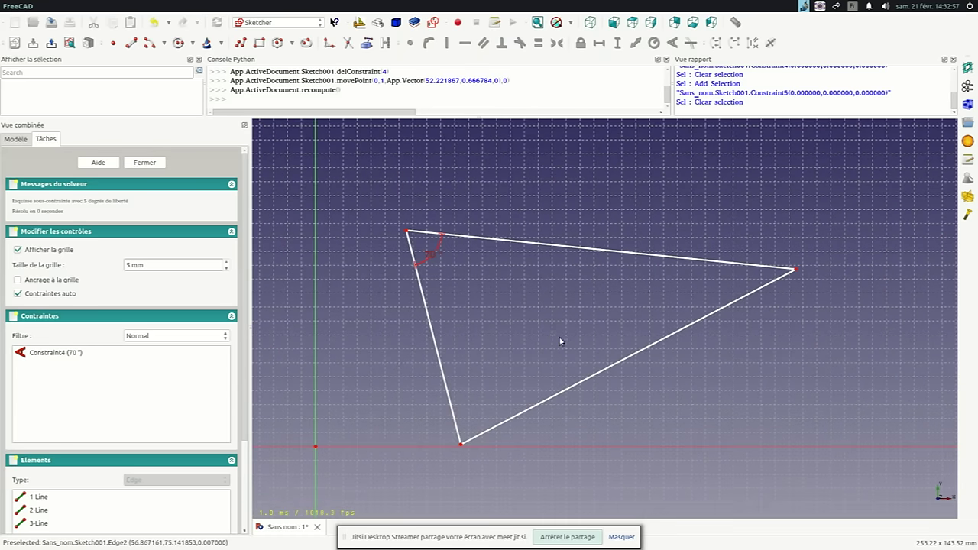
{"action": "left_click", "coordinate": [434, 344]}
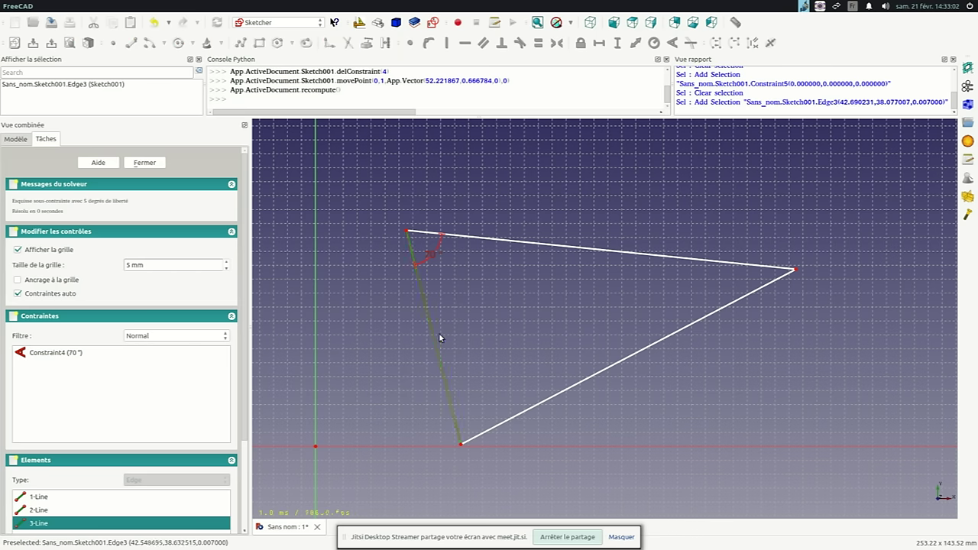
{"action": "left_click", "coordinate": [585, 382]}
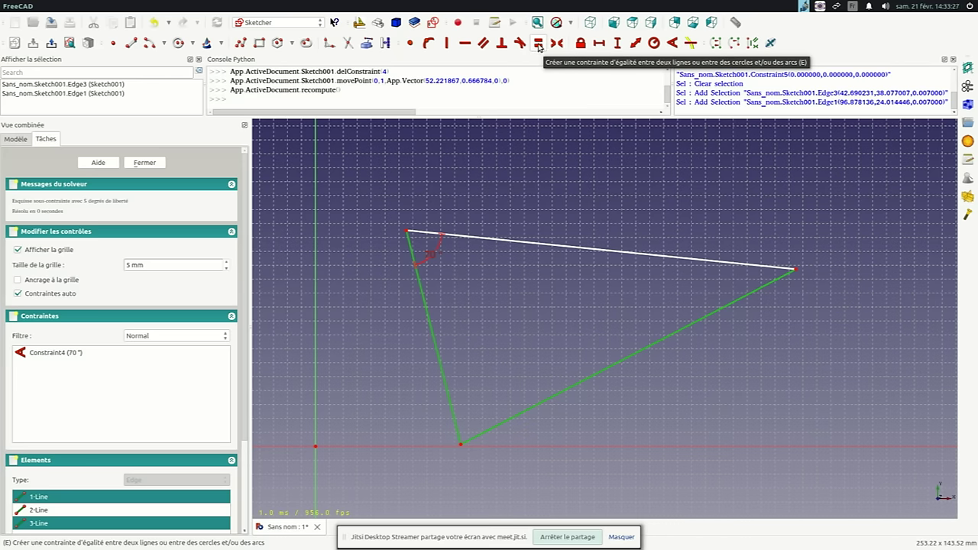
{"action": "left_click", "coordinate": [539, 43]}
{"action": "scroll", "coordinate": [504, 260], "scroll_direction": "down", "scroll_amount": 5}
Drag the triangle's vertices so it stands upright with its apex on top
{"action": "scroll", "coordinate": [503, 363], "scroll_direction": "up", "scroll_amount": 4}
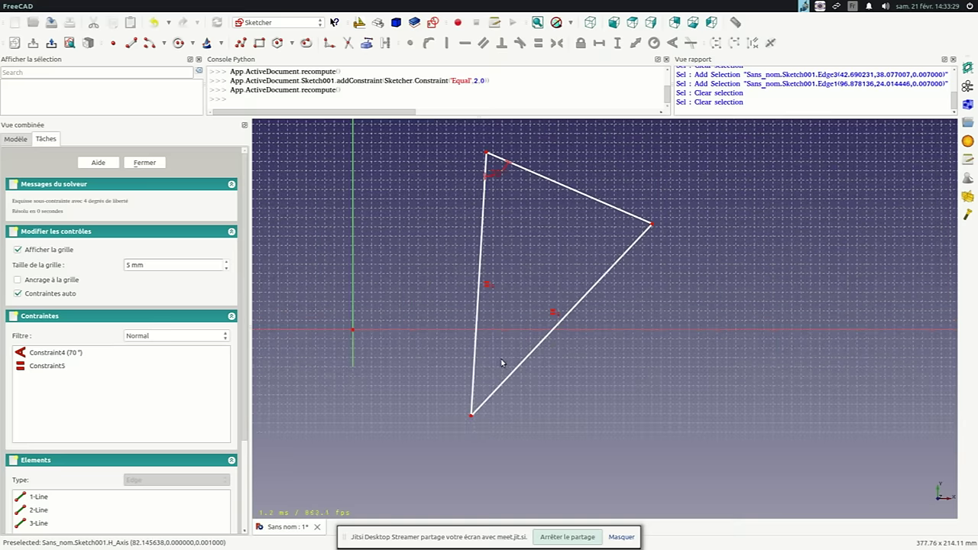
{"action": "mouse_move", "coordinate": [470, 419]}
{"action": "left_mouse_down"}
{"action": "mouse_move", "coordinate": [406, 377]}
{"action": "mouse_move", "coordinate": [410, 390]}
{"action": "left_mouse_up"}
{"action": "scroll", "coordinate": [620, 233], "scroll_direction": "down", "scroll_amount": 4}
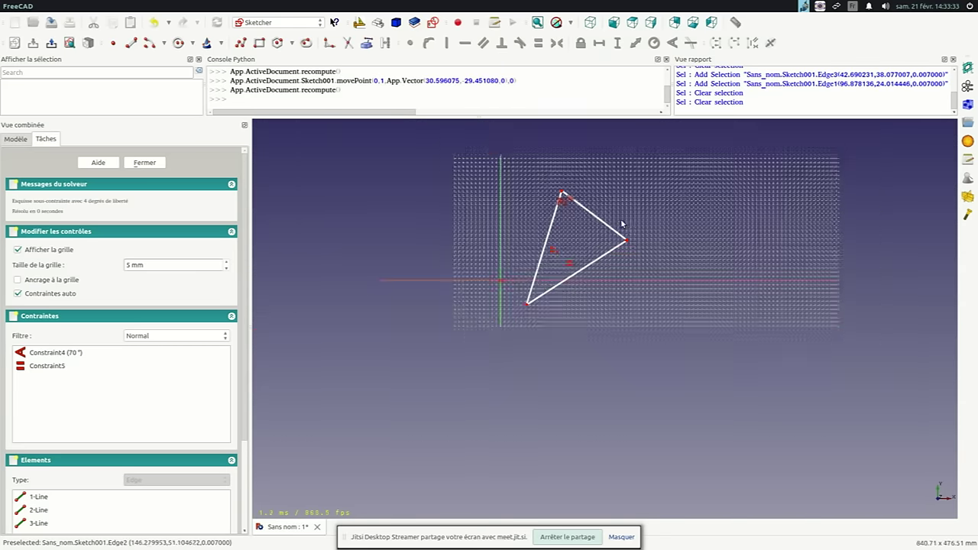
{"action": "scroll", "coordinate": [607, 218], "scroll_direction": "up", "scroll_amount": 5}
{"action": "mouse_move", "coordinate": [668, 298]}
{"action": "left_mouse_down"}
{"action": "mouse_move", "coordinate": [727, 278]}
{"action": "mouse_move", "coordinate": [657, 240]}
{"action": "left_mouse_up"}
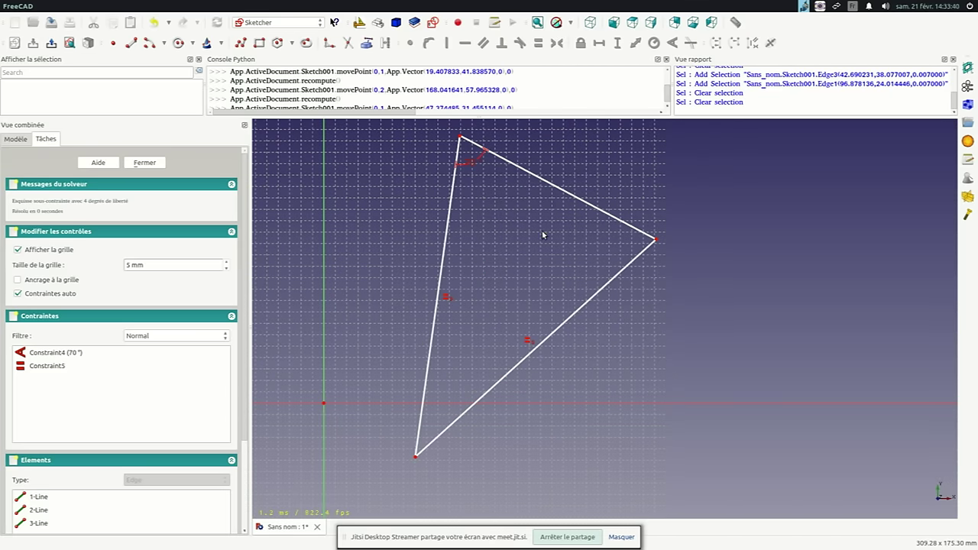
{"action": "scroll", "coordinate": [544, 234], "scroll_direction": "down", "scroll_amount": 2}
{"action": "scroll", "coordinate": [531, 214], "scroll_direction": "up", "scroll_amount": 2}
{"action": "left_click", "coordinate": [574, 169]}
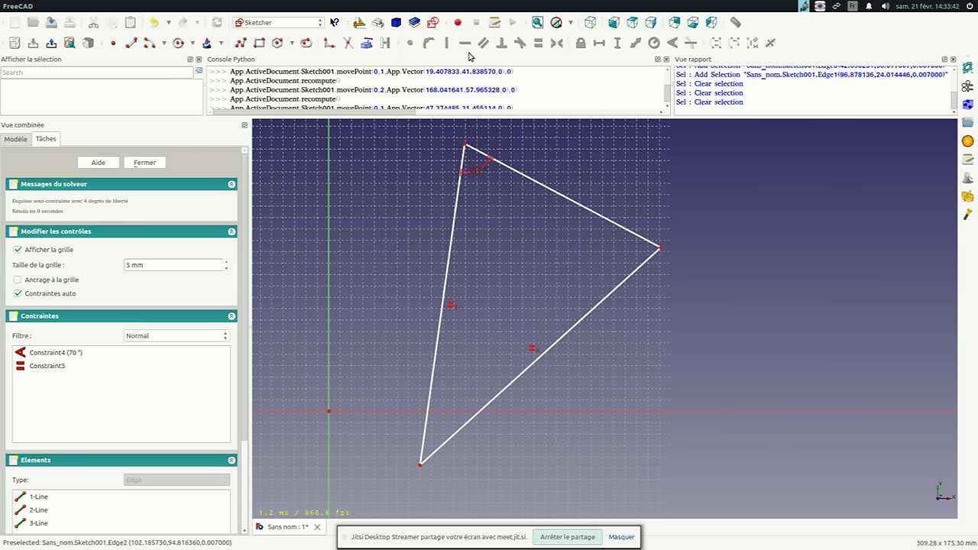
{"action": "scroll", "coordinate": [453, 307], "scroll_direction": "down", "scroll_amount": 4}
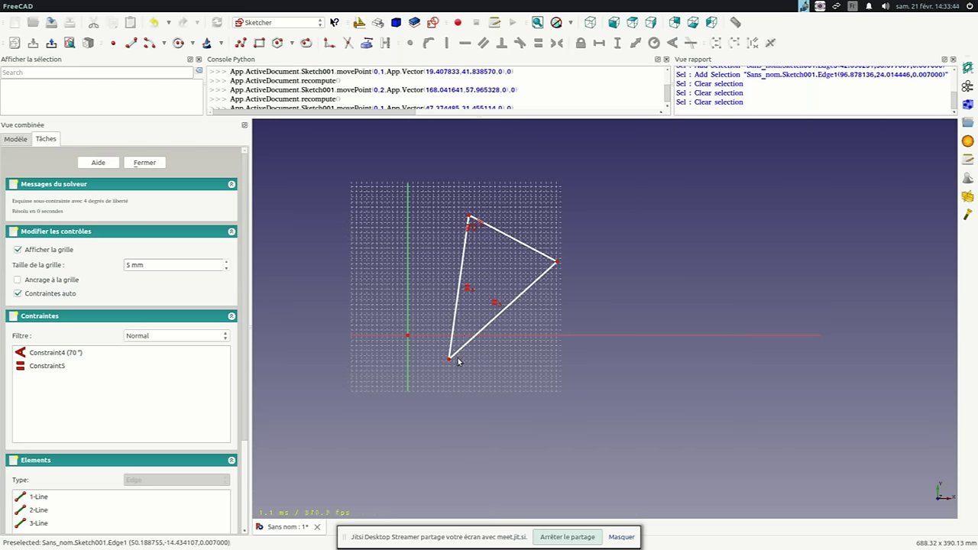
{"action": "left_click_drag", "start_coordinate": [451, 357], "coordinate": [429, 292]}
{"action": "scroll", "coordinate": [474, 244], "scroll_direction": "up", "scroll_amount": 5}
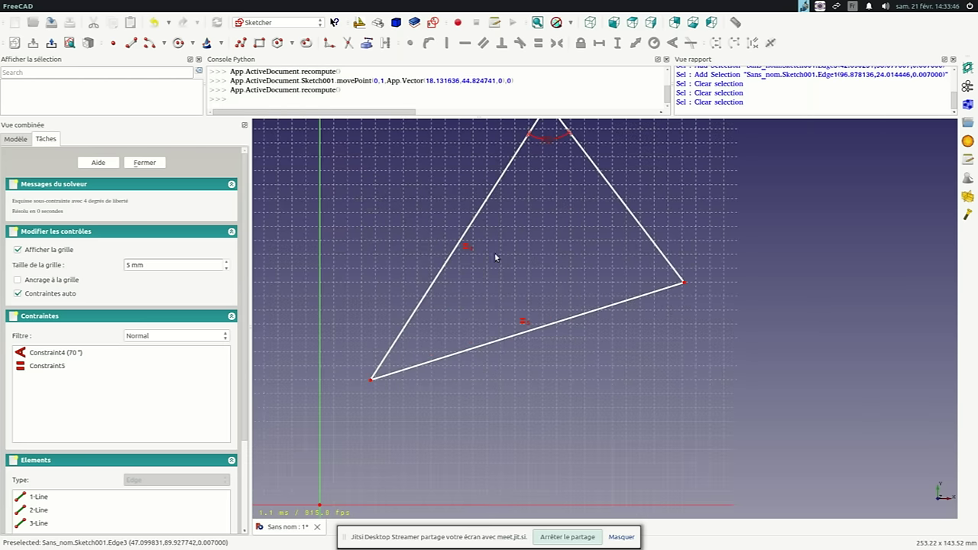
{"action": "scroll", "coordinate": [504, 290], "scroll_direction": "down", "scroll_amount": 1}
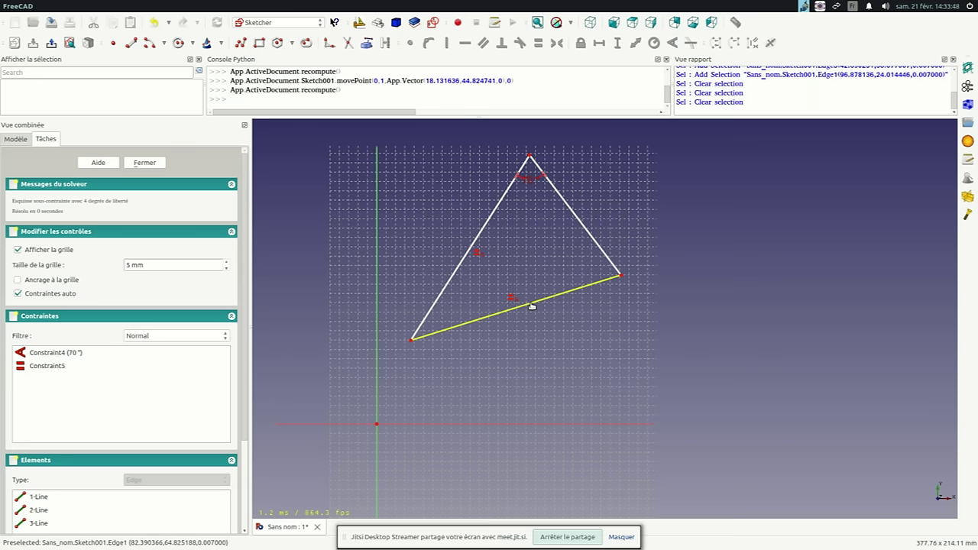
Select the triangle's bottom edge for constraining
{"action": "left_click", "coordinate": [532, 306]}
{"action": "left_click", "coordinate": [535, 401]}
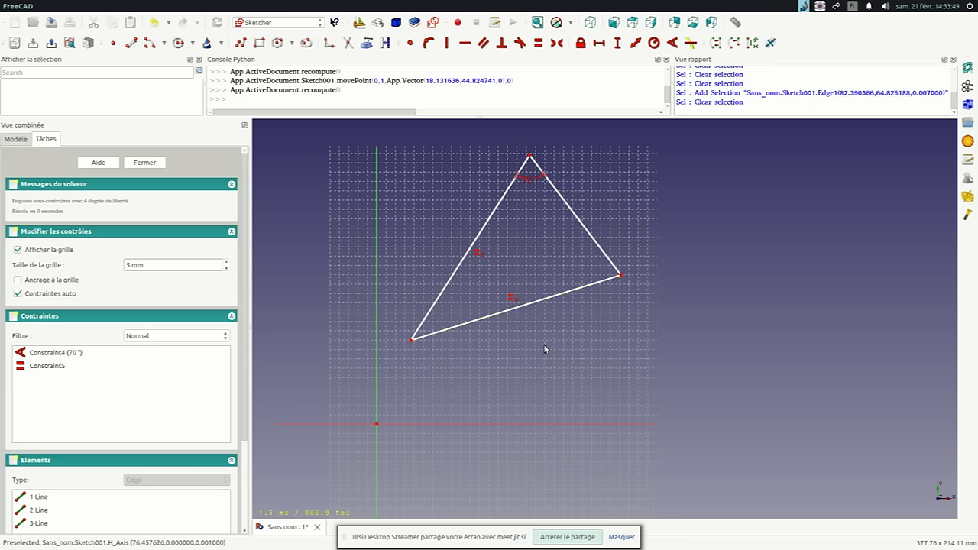
{"action": "left_click", "coordinate": [536, 305]}
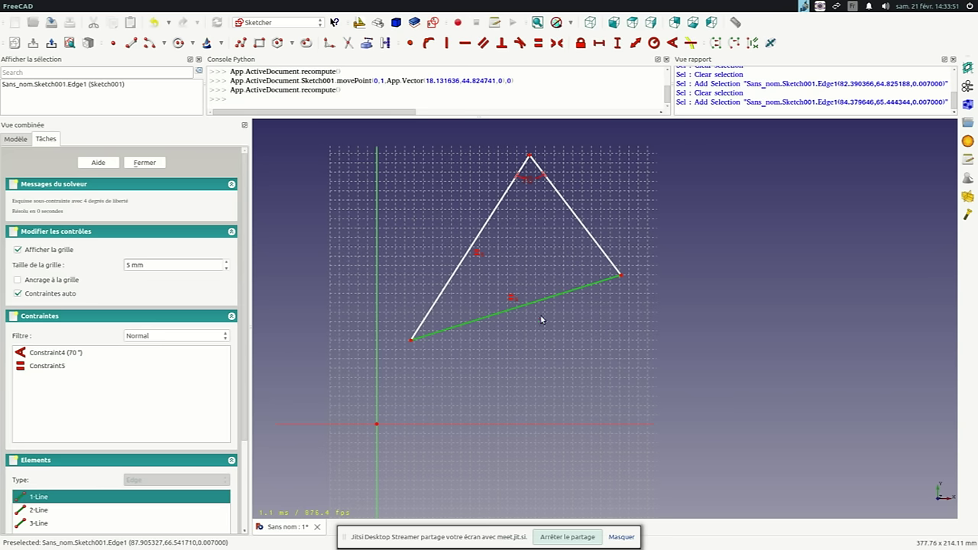
Constrain the triangle's bottom edge parallel to the horizontal axis
{"action": "left_click", "coordinate": [500, 425]}
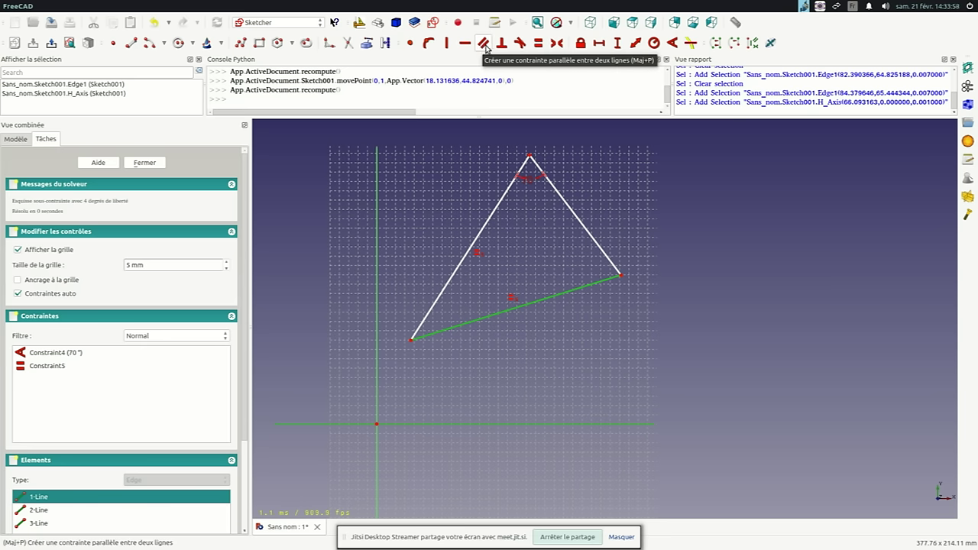
{"action": "left_click", "coordinate": [484, 43]}
{"action": "scroll", "coordinate": [528, 345], "scroll_direction": "down", "scroll_amount": 2}
{"action": "scroll", "coordinate": [506, 306], "scroll_direction": "down", "scroll_amount": 2}
{"action": "scroll", "coordinate": [500, 277], "scroll_direction": "up", "scroll_amount": 2}
{"action": "scroll", "coordinate": [500, 308], "scroll_direction": "down", "scroll_amount": 2}
{"action": "scroll", "coordinate": [459, 283], "scroll_direction": "down", "scroll_amount": 1}
{"action": "scroll", "coordinate": [519, 306], "scroll_direction": "up", "scroll_amount": 2}
{"action": "scroll", "coordinate": [485, 294], "scroll_direction": "down", "scroll_amount": 1}
{"action": "scroll", "coordinate": [486, 310], "scroll_direction": "up", "scroll_amount": 2}
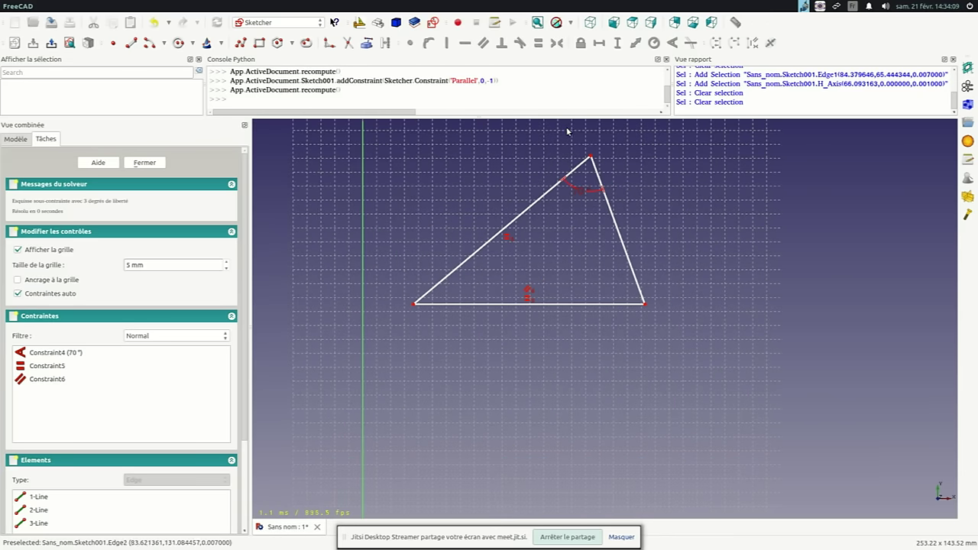
Drag the bottom-left corner down-left and the bottom-right corner right to widen the triangle
{"action": "left_click_drag", "start_coordinate": [413, 306], "coordinate": [379, 319]}
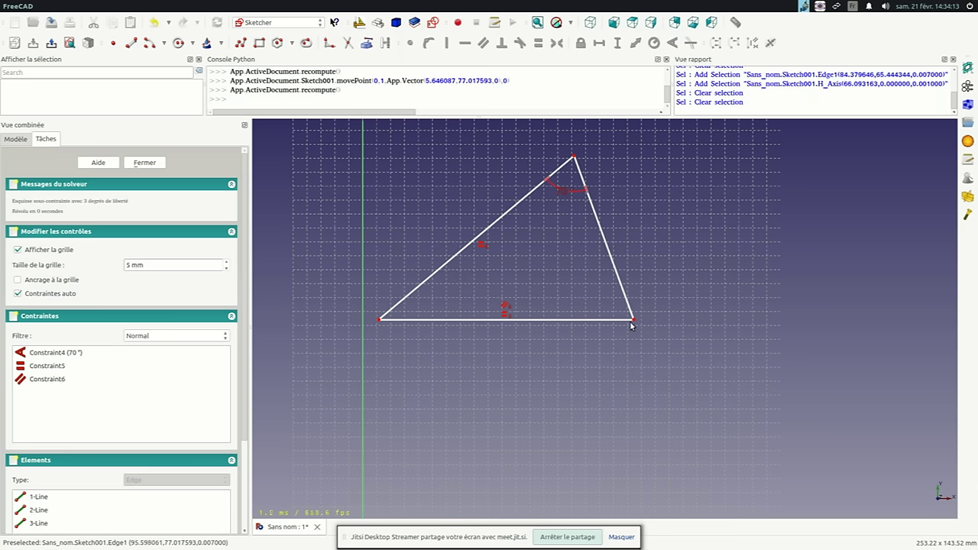
{"action": "left_click_drag", "start_coordinate": [633, 321], "coordinate": [740, 337]}
{"action": "scroll", "coordinate": [576, 322], "scroll_direction": "down", "scroll_amount": 3}
{"action": "scroll", "coordinate": [631, 320], "scroll_direction": "up", "scroll_amount": 2}
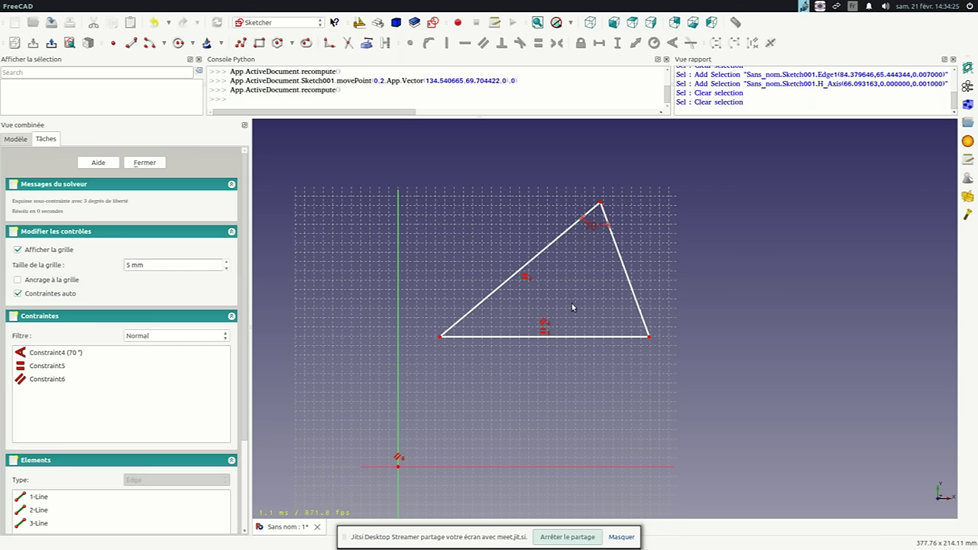
{"action": "scroll", "coordinate": [546, 338], "scroll_direction": "up", "scroll_amount": 3}
{"action": "scroll", "coordinate": [542, 330], "scroll_direction": "down", "scroll_amount": 6}
{"action": "scroll", "coordinate": [535, 337], "scroll_direction": "up", "scroll_amount": 3}
{"action": "scroll", "coordinate": [546, 328], "scroll_direction": "down", "scroll_amount": 1}
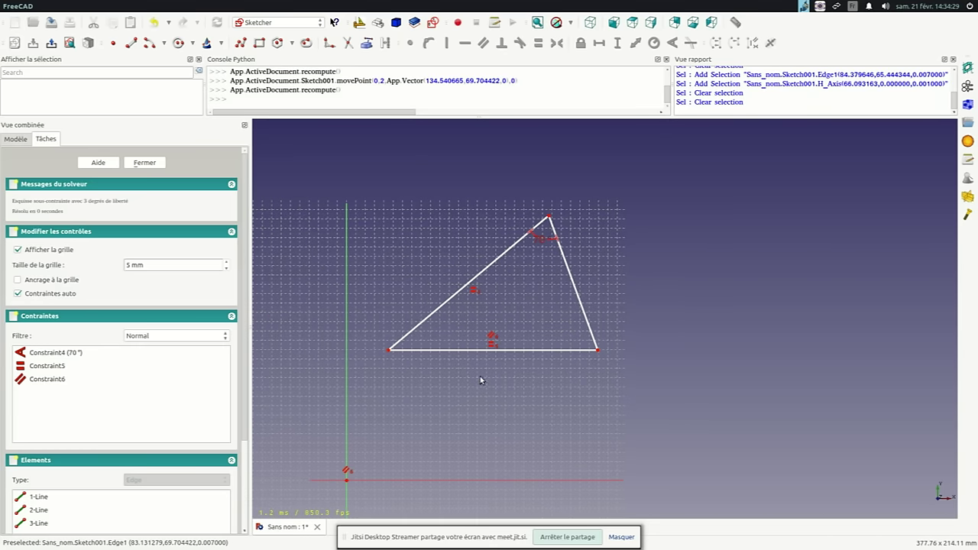
{"action": "scroll", "coordinate": [431, 377], "scroll_direction": "up", "scroll_amount": 3}
{"action": "scroll", "coordinate": [459, 363], "scroll_direction": "down", "scroll_amount": 3}
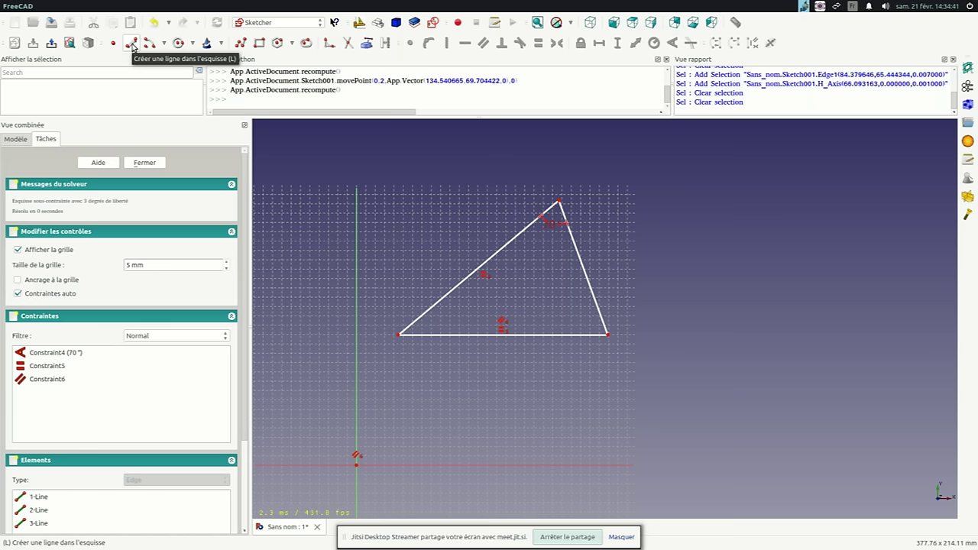
Draw a separate line from below the triangle up toward its right
{"action": "left_click", "coordinate": [132, 45]}
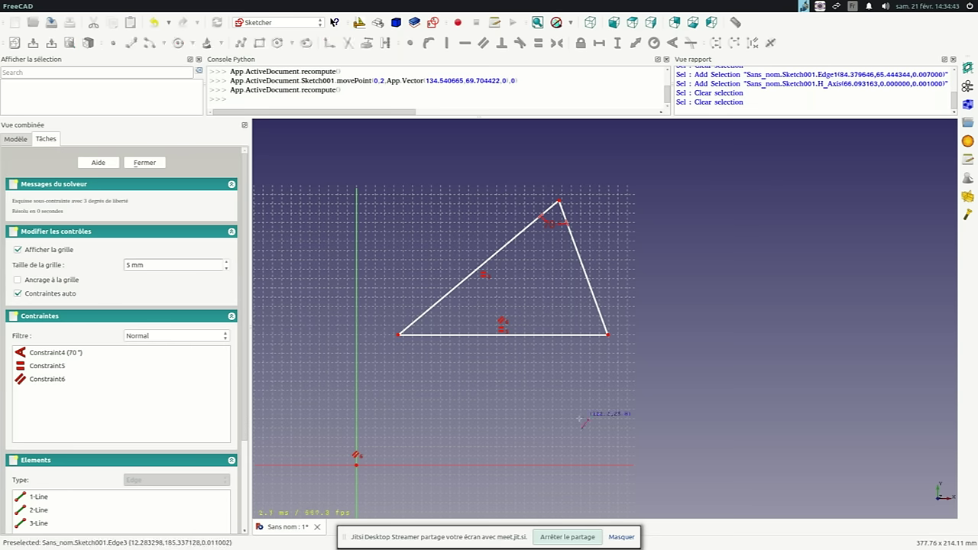
{"action": "left_click", "coordinate": [445, 423]}
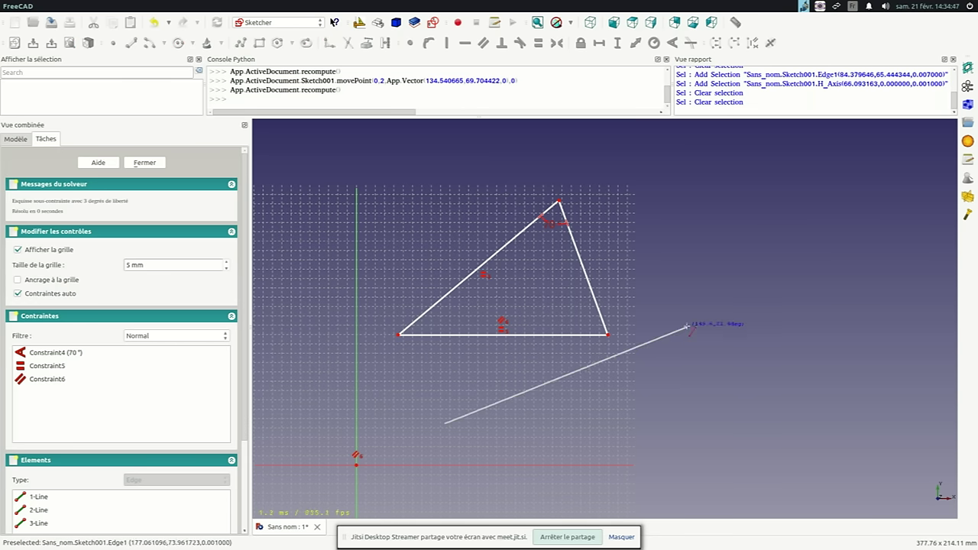
{"action": "left_click", "coordinate": [674, 332]}
{"action": "scroll", "coordinate": [574, 343], "scroll_direction": "down", "scroll_amount": 1}
{"action": "scroll", "coordinate": [585, 328], "scroll_direction": "up", "scroll_amount": 3}
{"action": "scroll", "coordinate": [575, 329], "scroll_direction": "down", "scroll_amount": 3}
{"action": "scroll", "coordinate": [558, 302], "scroll_direction": "up", "scroll_amount": 3}
{"action": "scroll", "coordinate": [552, 297], "scroll_direction": "down", "scroll_amount": 2}
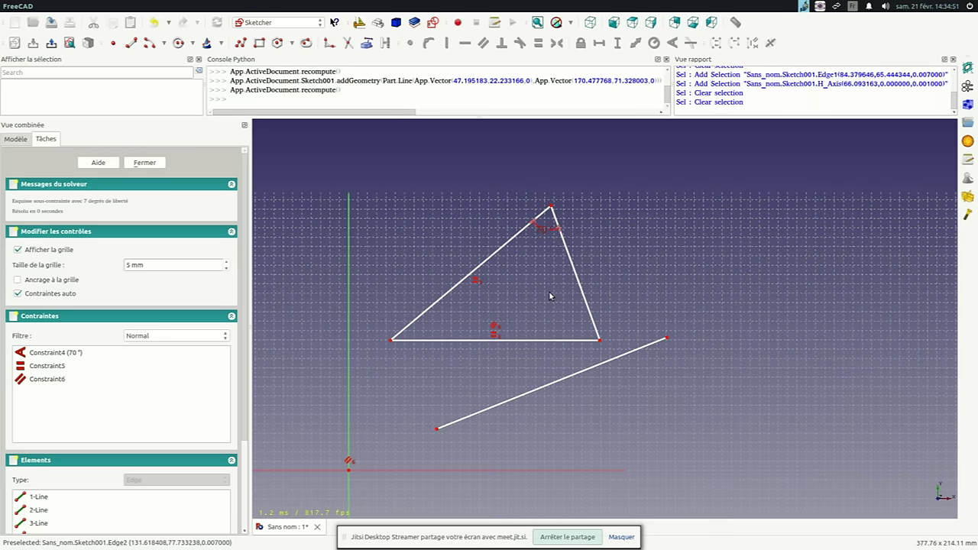
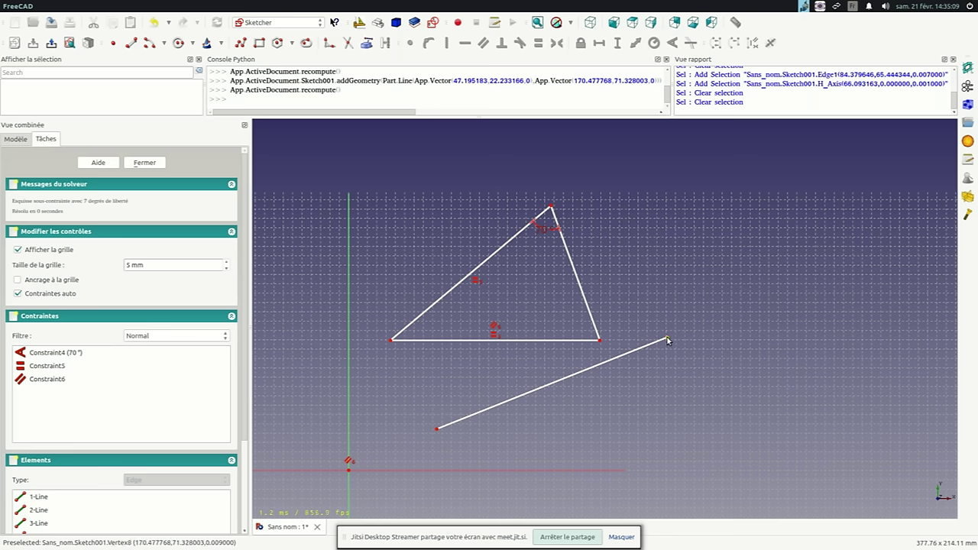
Convert the lower line to construction geometry and move its right endpoint beside the triangle
{"action": "left_click", "coordinate": [535, 393]}
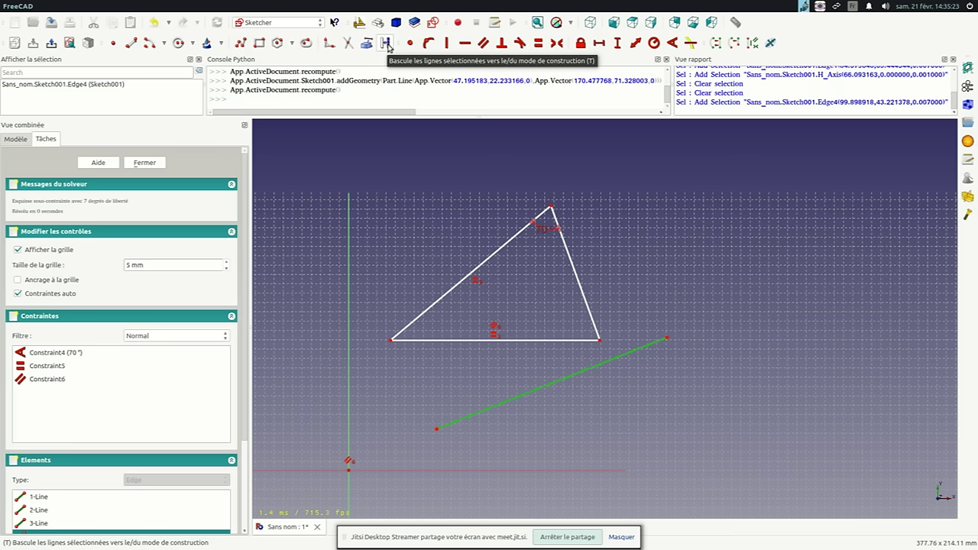
{"action": "left_click", "coordinate": [386, 44]}
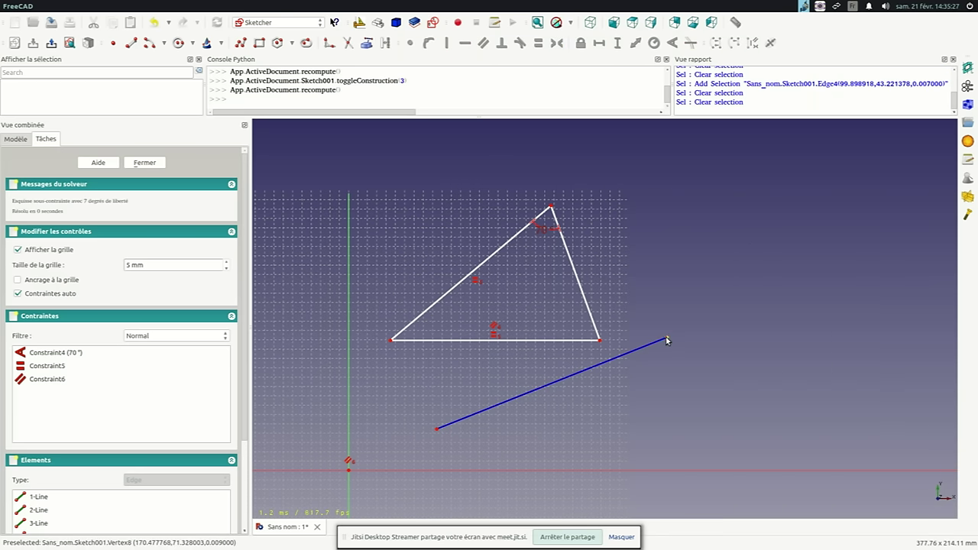
{"action": "mouse_move", "coordinate": [667, 338]}
{"action": "left_mouse_down"}
{"action": "mouse_move", "coordinate": [700, 274]}
{"action": "mouse_move", "coordinate": [641, 367]}
{"action": "left_mouse_up"}
{"action": "scroll", "coordinate": [520, 267], "scroll_direction": "down", "scroll_amount": 1}
{"action": "scroll", "coordinate": [542, 319], "scroll_direction": "up", "scroll_amount": 2}
{"action": "scroll", "coordinate": [573, 365], "scroll_direction": "up", "scroll_amount": 1}
{"action": "scroll", "coordinate": [485, 327], "scroll_direction": "down", "scroll_amount": 3}
{"action": "scroll", "coordinate": [488, 268], "scroll_direction": "up", "scroll_amount": 2}
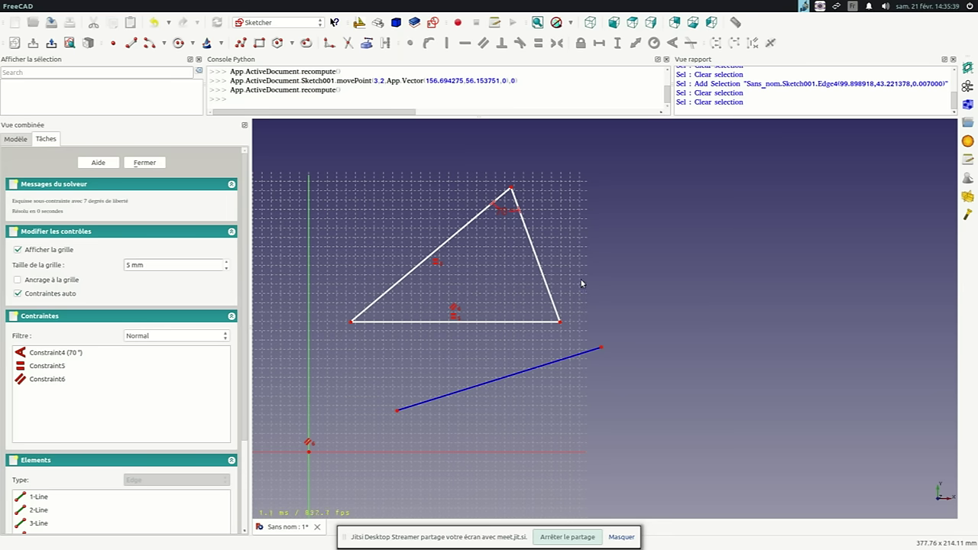
{"action": "scroll", "coordinate": [463, 328], "scroll_direction": "up", "scroll_amount": 1}
{"action": "scroll", "coordinate": [459, 310], "scroll_direction": "up", "scroll_amount": 2}
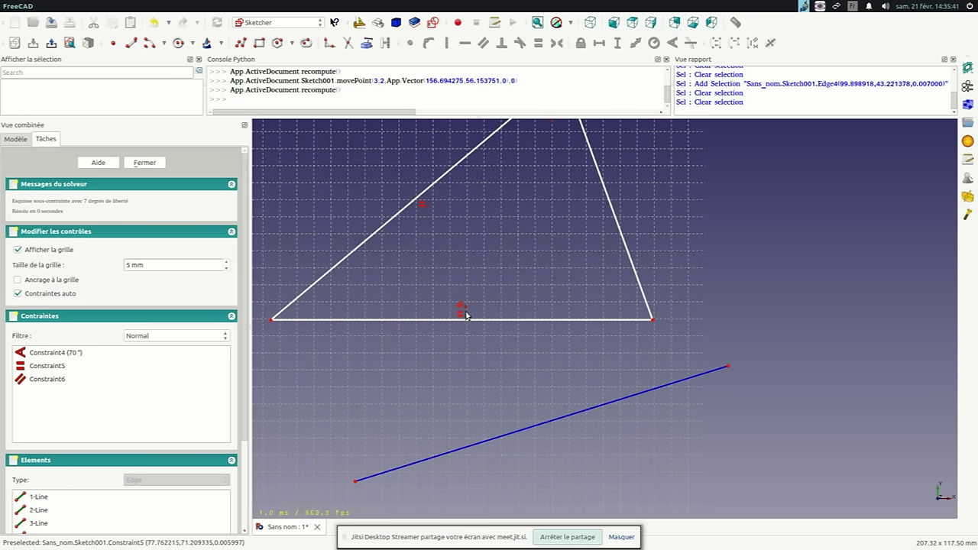
{"action": "scroll", "coordinate": [514, 322], "scroll_direction": "down", "scroll_amount": 3}
{"action": "scroll", "coordinate": [558, 319], "scroll_direction": "up", "scroll_amount": 2}
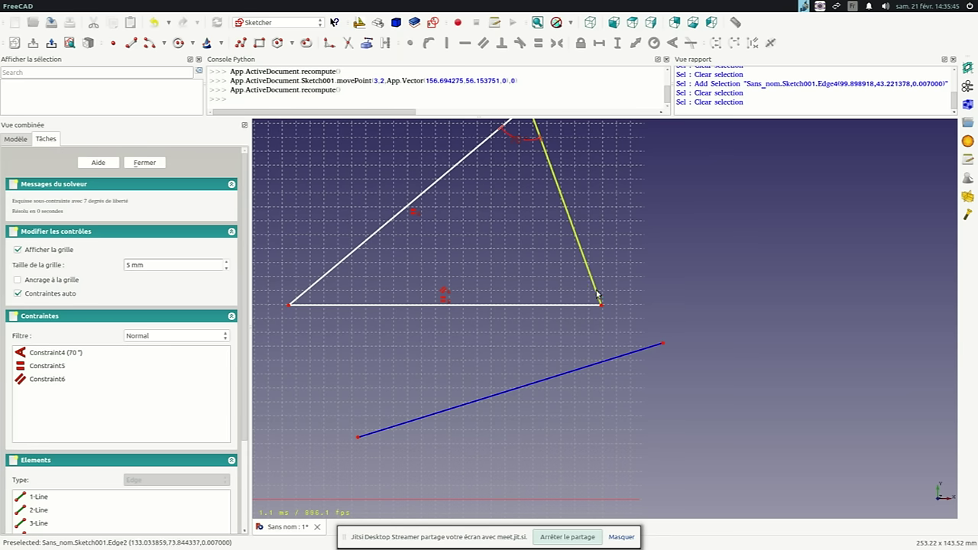
Constrain the construction line parallel to the triangle's right edge
{"action": "left_click", "coordinate": [609, 363]}
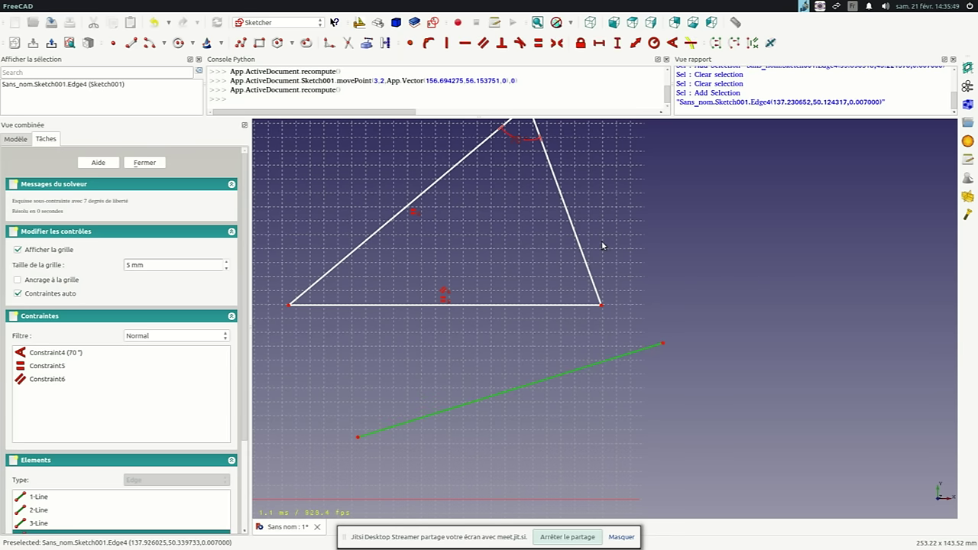
{"action": "left_click", "coordinate": [588, 270]}
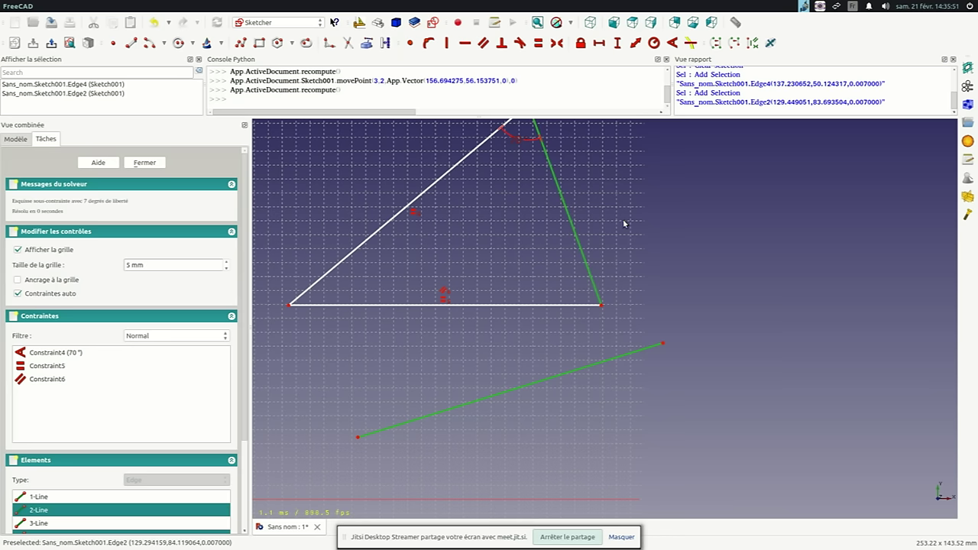
{"action": "left_click_drag", "start_coordinate": [602, 306], "coordinate": [565, 337]}
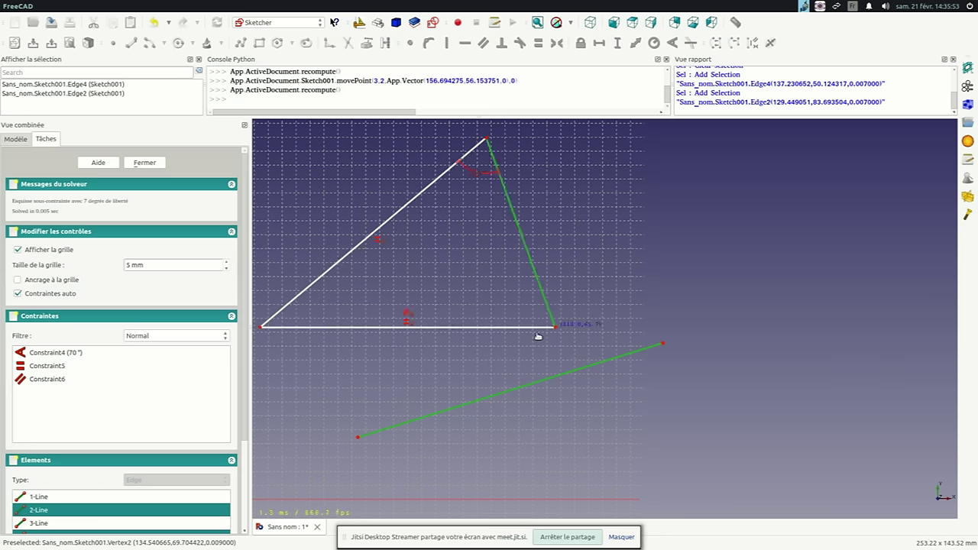
{"action": "left_click", "coordinate": [578, 369]}
{"action": "left_click", "coordinate": [537, 260]}
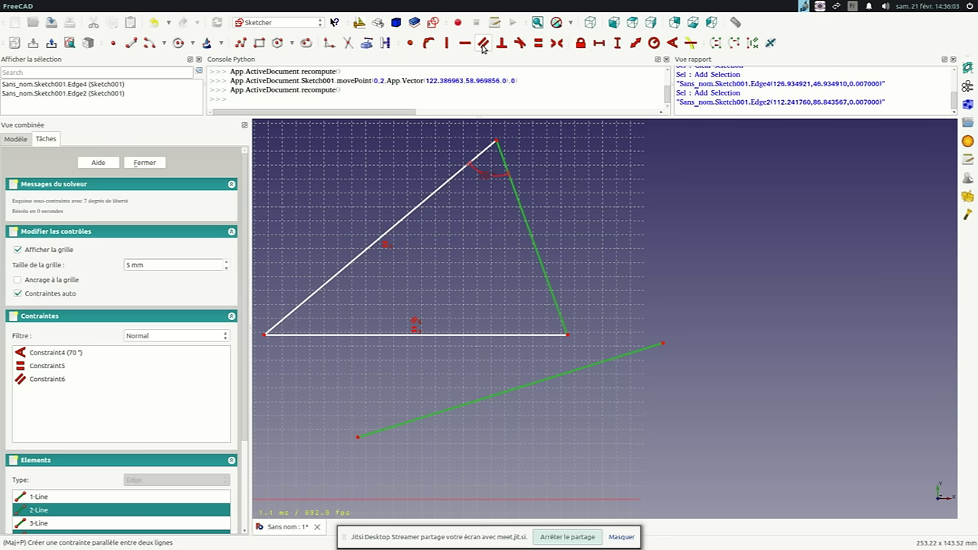
{"action": "left_click", "coordinate": [482, 44]}
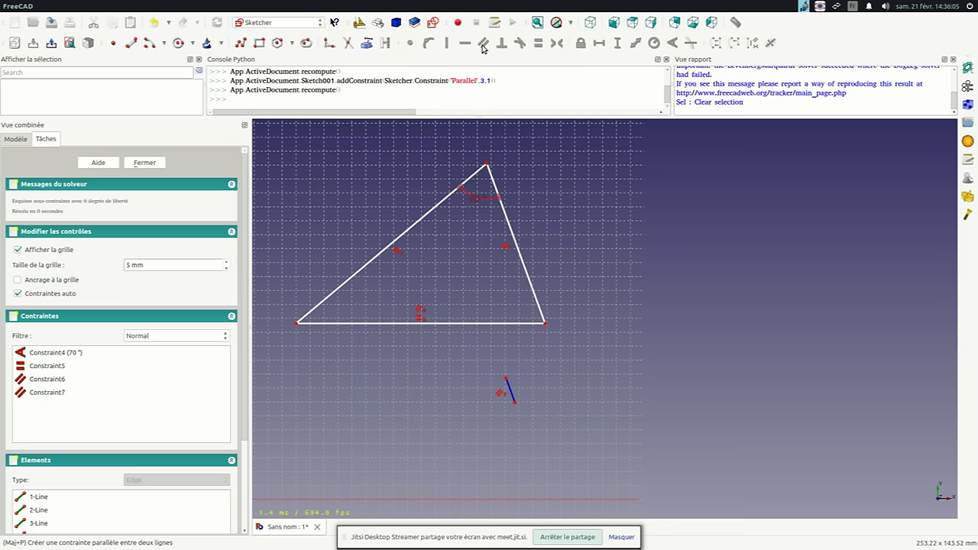
Drag the construction line's ends and the triangle's corners to tidy the sketch
{"action": "left_click_drag", "start_coordinate": [515, 397], "coordinate": [642, 417]}
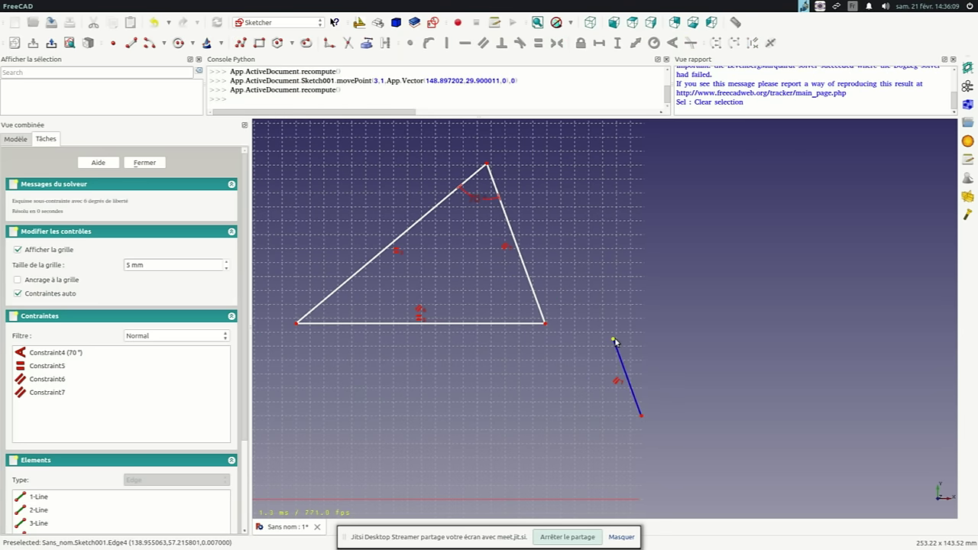
{"action": "left_click_drag", "start_coordinate": [614, 341], "coordinate": [537, 147]}
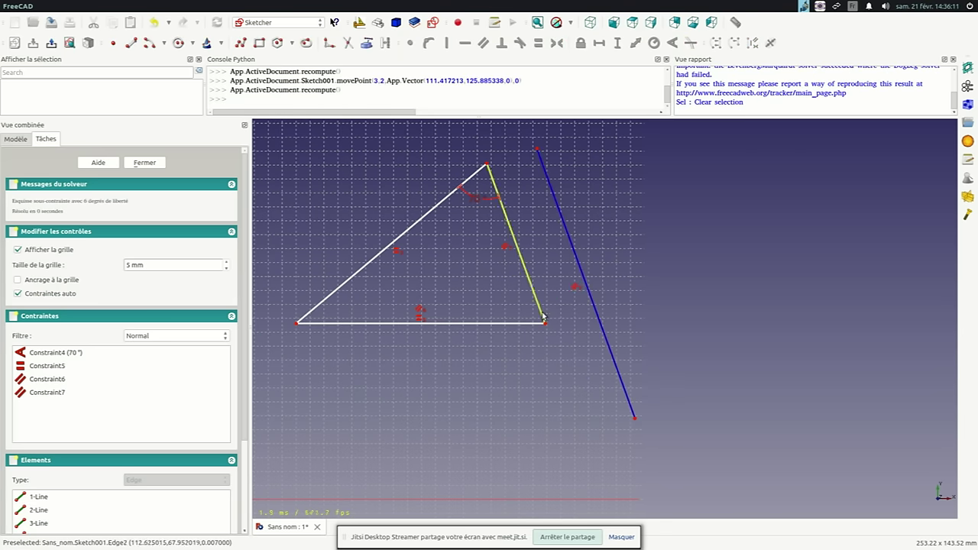
{"action": "left_click_drag", "start_coordinate": [545, 322], "coordinate": [587, 400]}
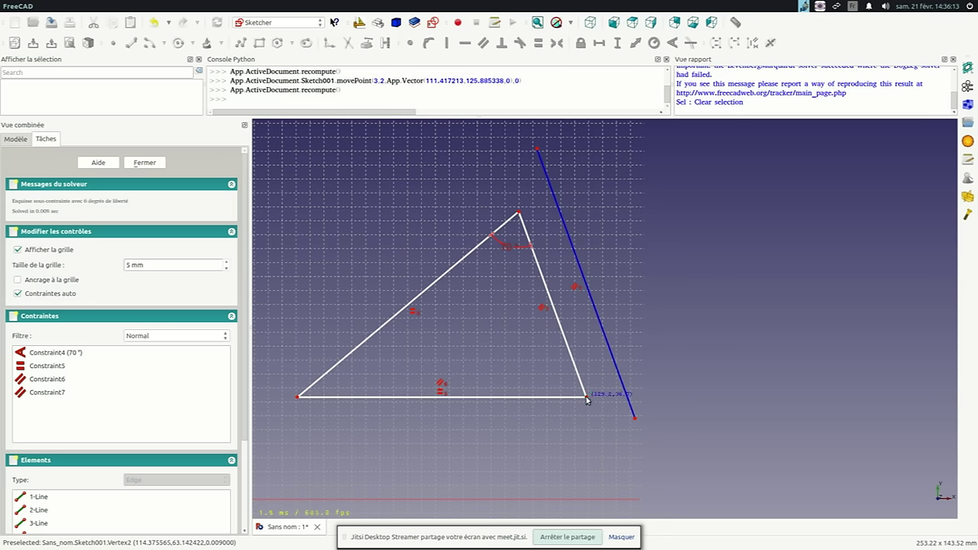
{"action": "left_click_drag", "start_coordinate": [559, 323], "coordinate": [562, 319]}
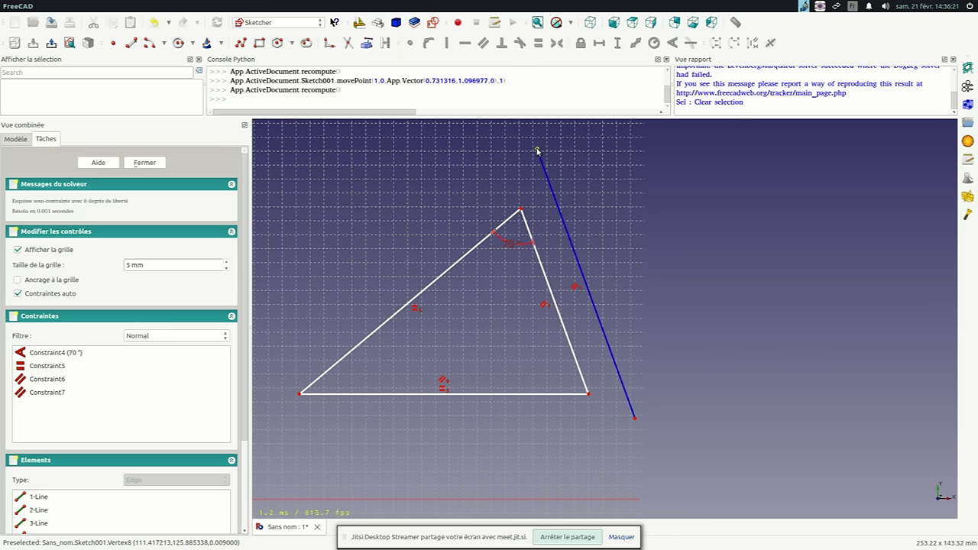
{"action": "left_click_drag", "start_coordinate": [538, 150], "coordinate": [575, 165]}
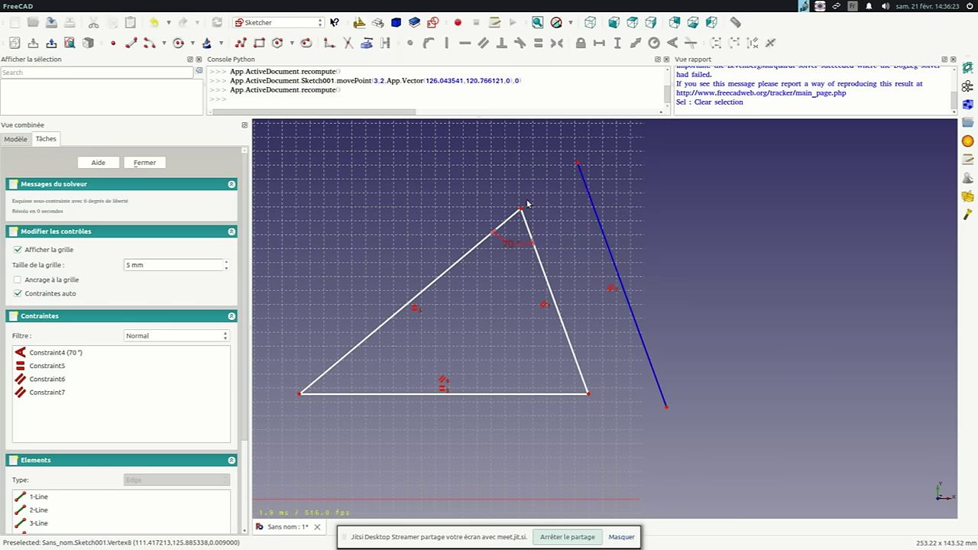
{"action": "left_click_drag", "start_coordinate": [520, 213], "coordinate": [524, 207]}
{"action": "scroll", "coordinate": [474, 363], "scroll_direction": "down", "scroll_amount": 2}
{"action": "scroll", "coordinate": [474, 344], "scroll_direction": "up", "scroll_amount": 5}
{"action": "scroll", "coordinate": [474, 340], "scroll_direction": "down", "scroll_amount": 3}
{"action": "scroll", "coordinate": [590, 315], "scroll_direction": "down", "scroll_amount": 1}
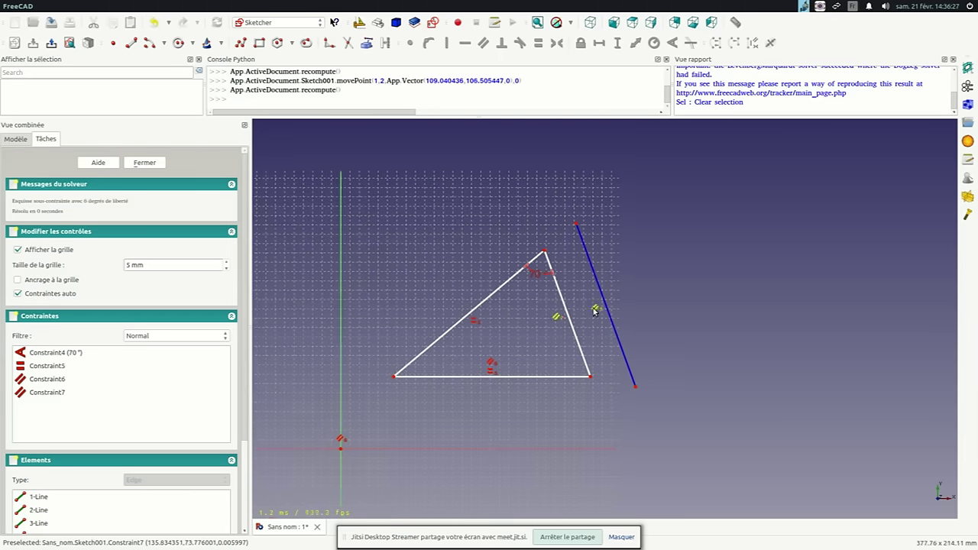
{"action": "scroll", "coordinate": [600, 275], "scroll_direction": "up", "scroll_amount": 2}
Reselect the construction line and the triangle's right edge, then clear the selection
{"action": "left_click", "coordinate": [590, 249]}
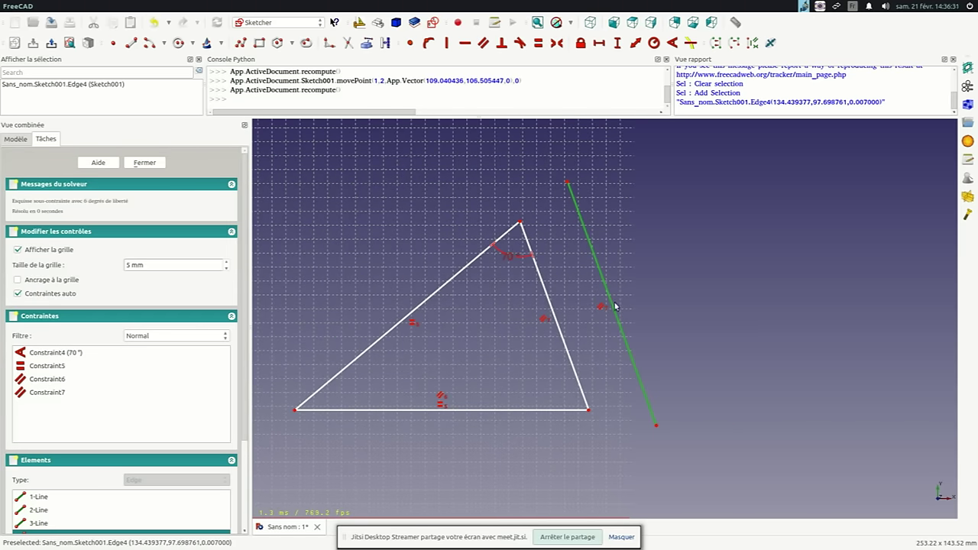
{"action": "scroll", "coordinate": [481, 373], "scroll_direction": "up", "scroll_amount": 1}
{"action": "scroll", "coordinate": [601, 276], "scroll_direction": "down", "scroll_amount": 2}
{"action": "left_click", "coordinate": [584, 276]}
{"action": "scroll", "coordinate": [612, 282], "scroll_direction": "up", "scroll_amount": 2}
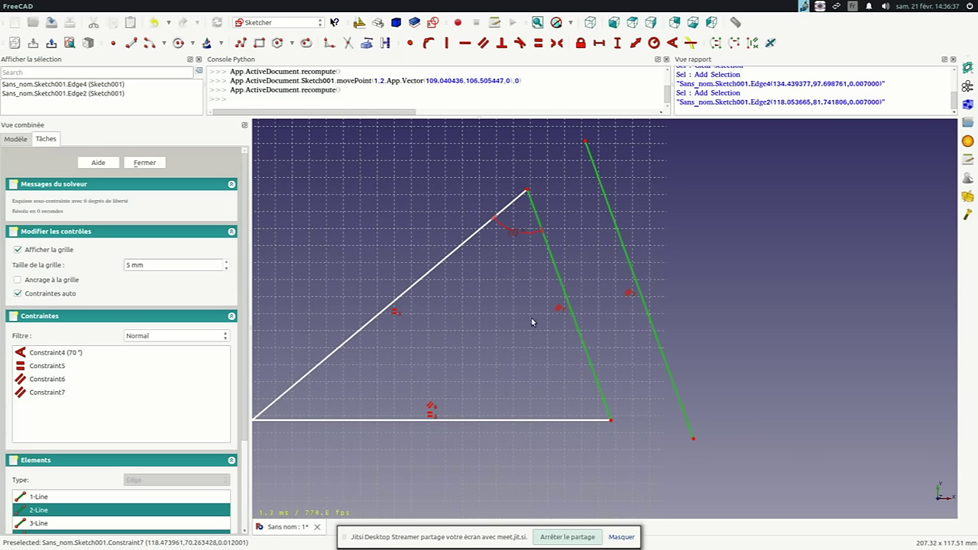
{"action": "left_click", "coordinate": [433, 360]}
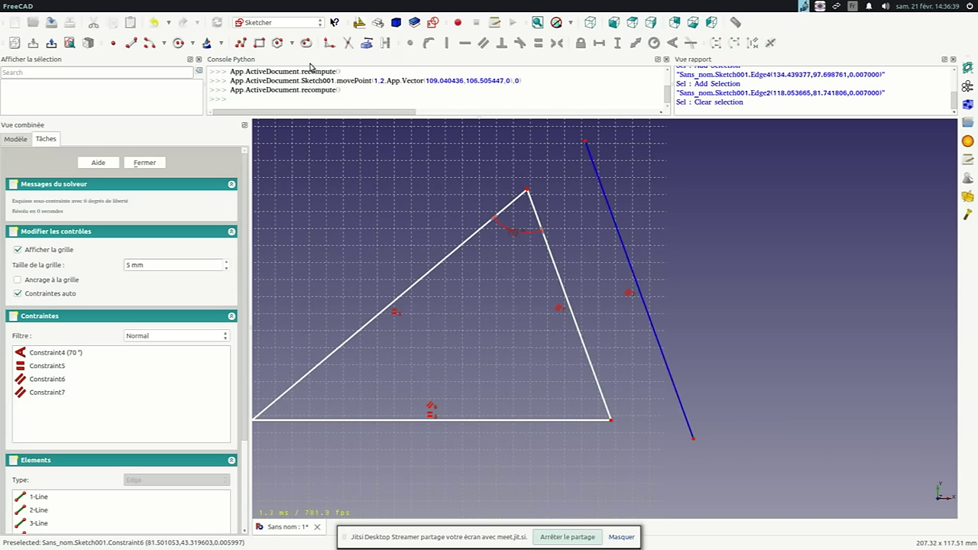
{"action": "scroll", "coordinate": [551, 255], "scroll_direction": "down", "scroll_amount": 2}
{"action": "scroll", "coordinate": [585, 263], "scroll_direction": "up", "scroll_amount": 2}
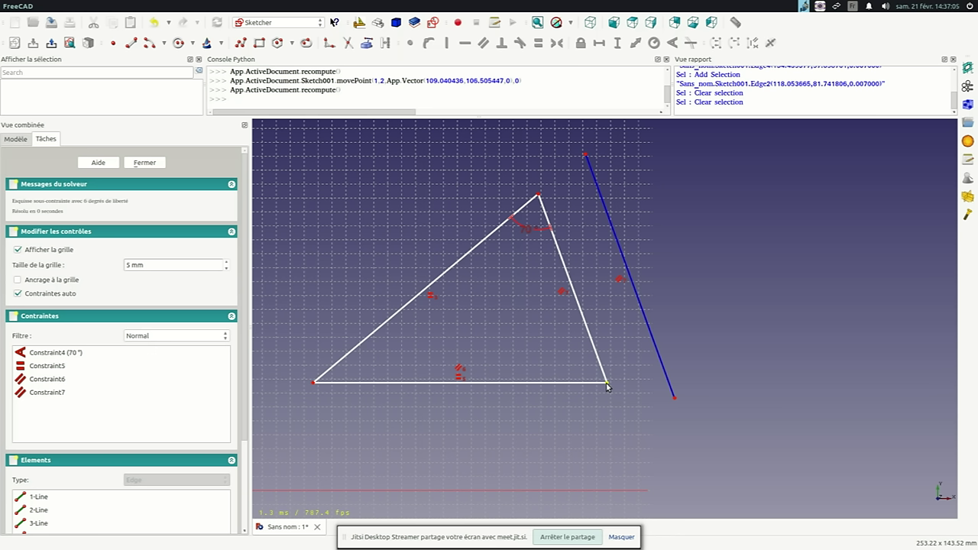
Put the triangle's bottom-right corner on the construction line and slide it along the line
{"action": "left_click", "coordinate": [607, 383]}
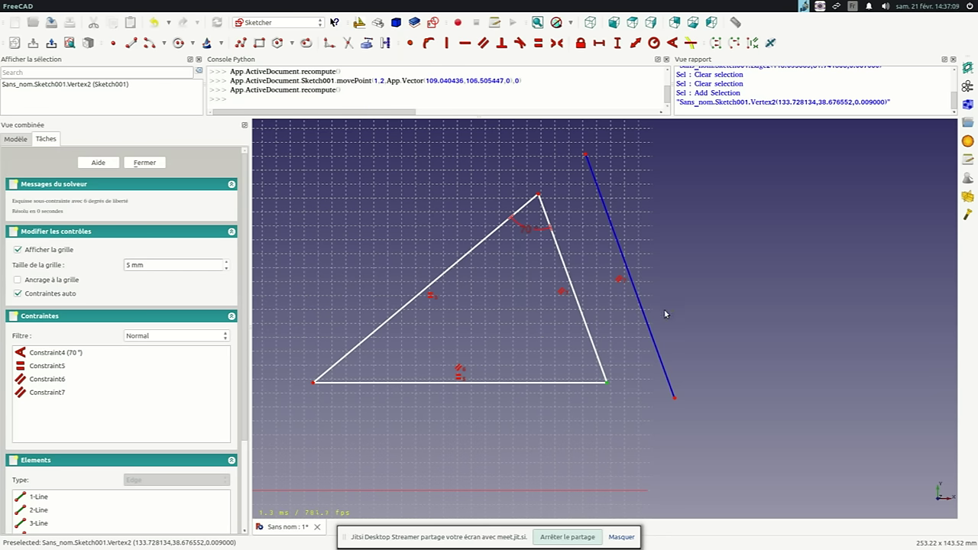
{"action": "left_click", "coordinate": [650, 329]}
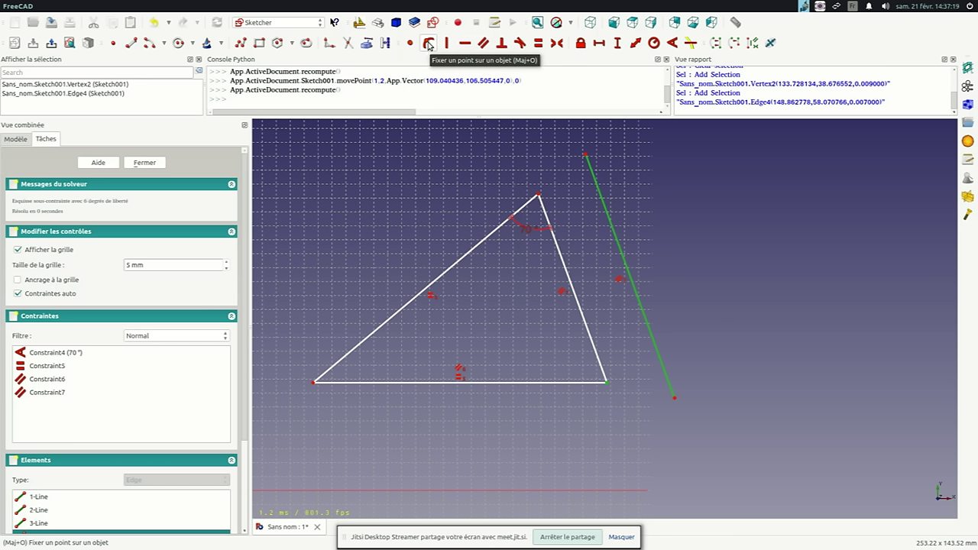
{"action": "left_click", "coordinate": [429, 46]}
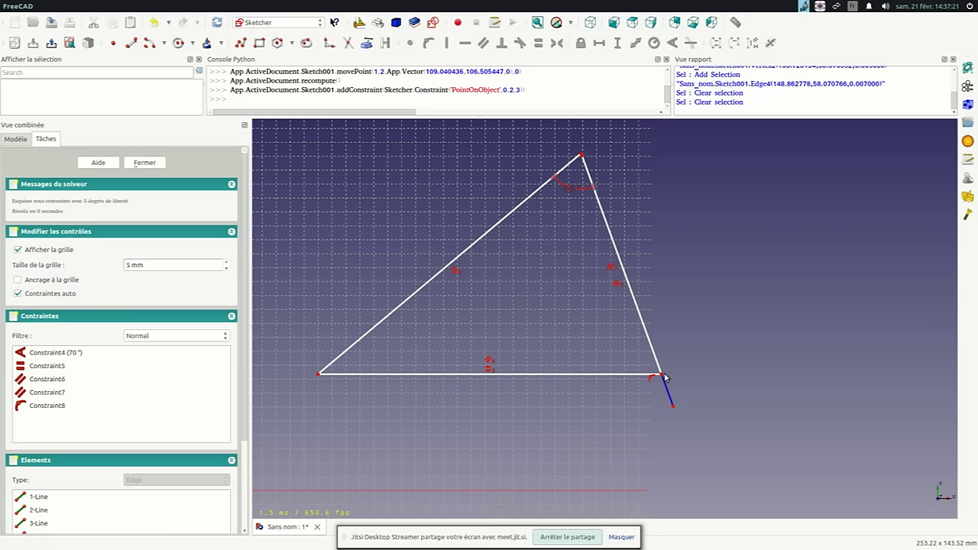
{"action": "left_click_drag", "start_coordinate": [664, 376], "coordinate": [606, 235]}
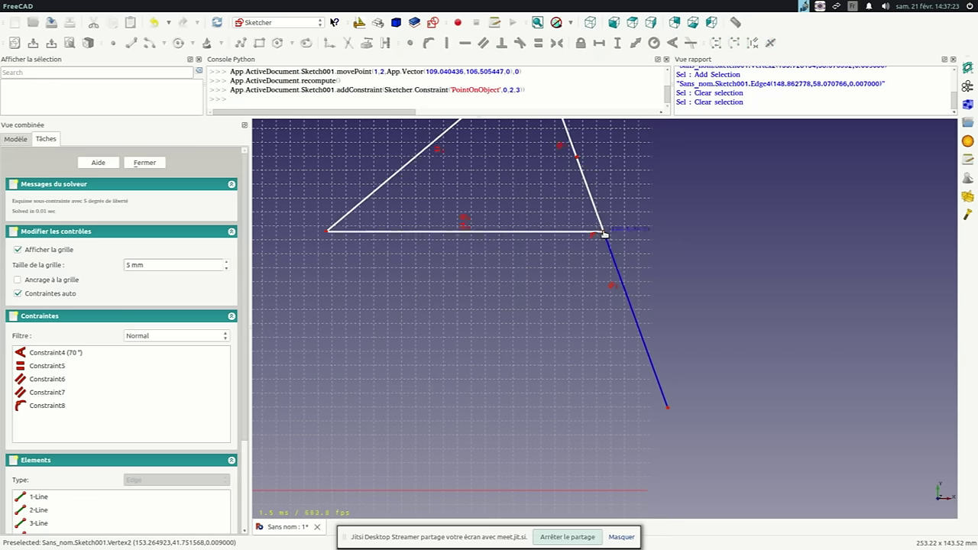
{"action": "left_click_drag", "start_coordinate": [606, 234], "coordinate": [625, 298]}
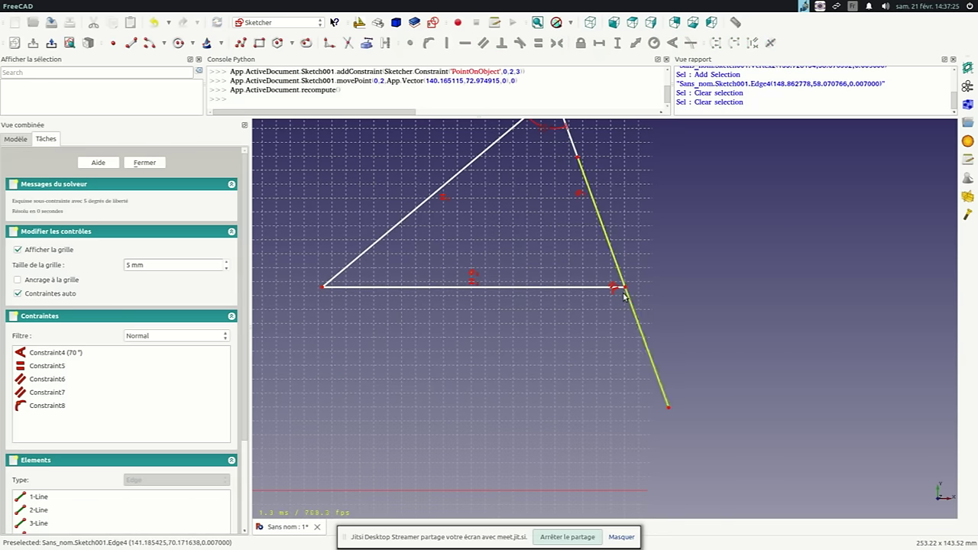
{"action": "scroll", "coordinate": [624, 298], "scroll_direction": "up", "scroll_amount": 3}
{"action": "scroll", "coordinate": [622, 299], "scroll_direction": "down", "scroll_amount": 1}
{"action": "scroll", "coordinate": [626, 290], "scroll_direction": "down", "scroll_amount": 1}
{"action": "scroll", "coordinate": [628, 276], "scroll_direction": "down", "scroll_amount": 2}
{"action": "mouse_move", "coordinate": [655, 343]}
{"action": "left_mouse_down"}
{"action": "mouse_move", "coordinate": [632, 290]}
{"action": "mouse_move", "coordinate": [629, 327]}
{"action": "mouse_move", "coordinate": [710, 482]}
{"action": "mouse_move", "coordinate": [605, 185]}
{"action": "left_mouse_up"}
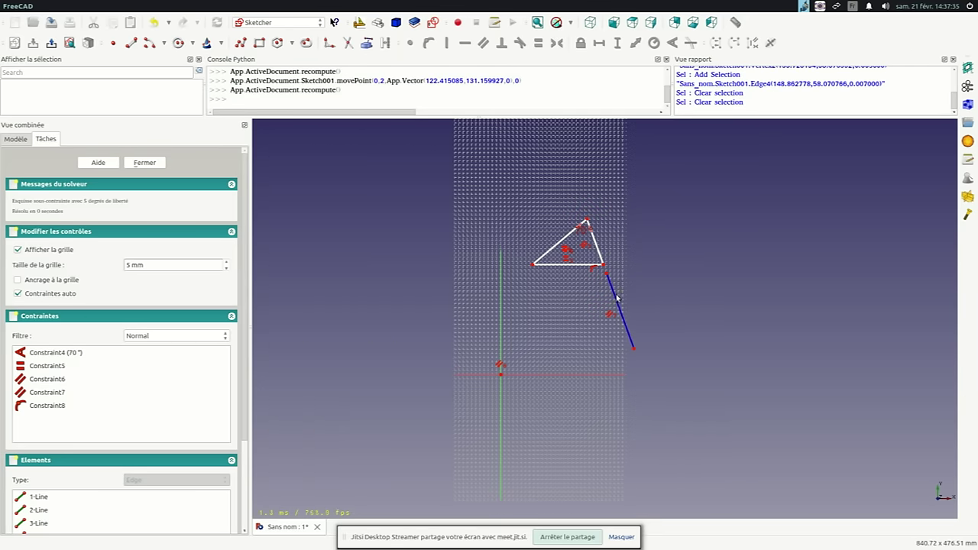
Select the triangle's right edge and close the triangle sketch
{"action": "scroll", "coordinate": [607, 234], "scroll_direction": "up", "scroll_amount": 3}
{"action": "scroll", "coordinate": [594, 268], "scroll_direction": "up", "scroll_amount": 3}
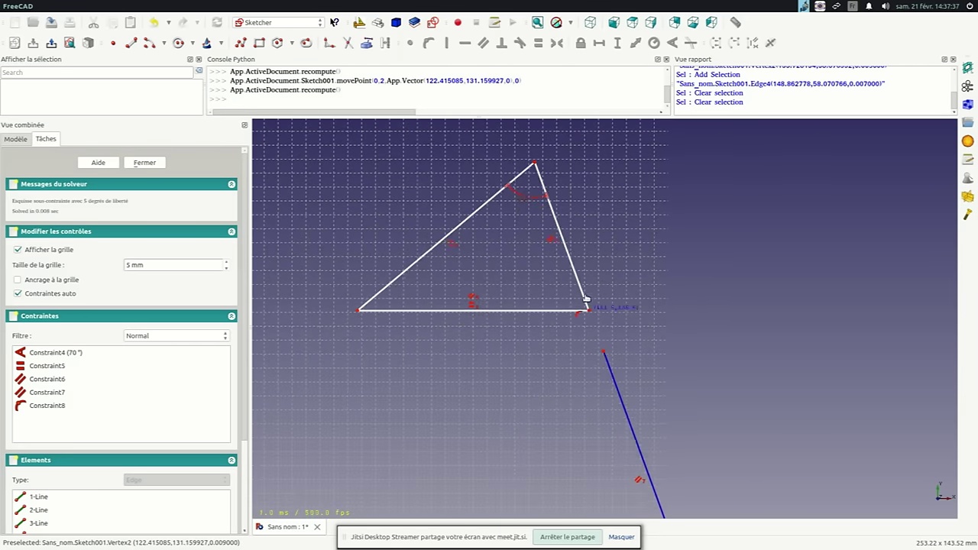
{"action": "scroll", "coordinate": [585, 295], "scroll_direction": "down", "scroll_amount": 2}
{"action": "scroll", "coordinate": [581, 244], "scroll_direction": "down", "scroll_amount": 3}
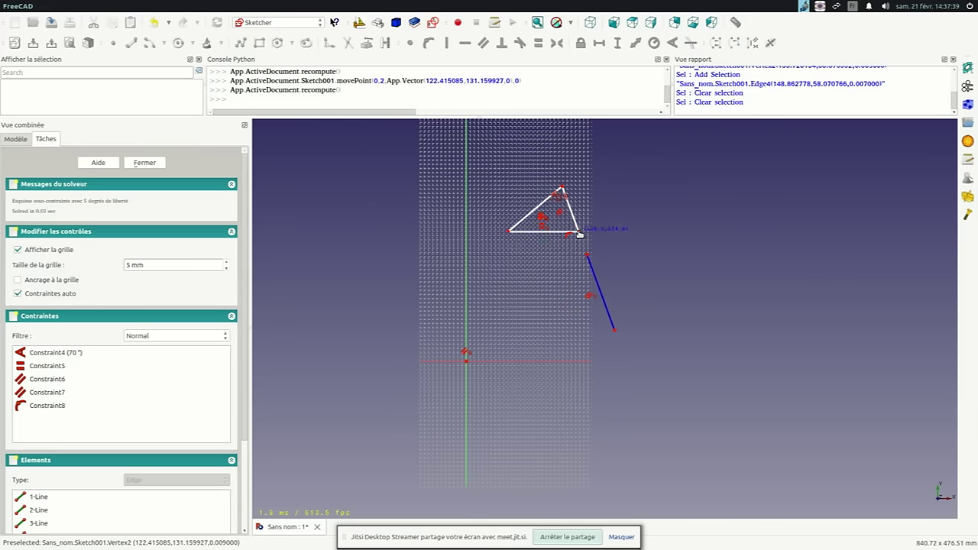
{"action": "scroll", "coordinate": [587, 183], "scroll_direction": "up", "scroll_amount": 4}
{"action": "left_click", "coordinate": [528, 277]}
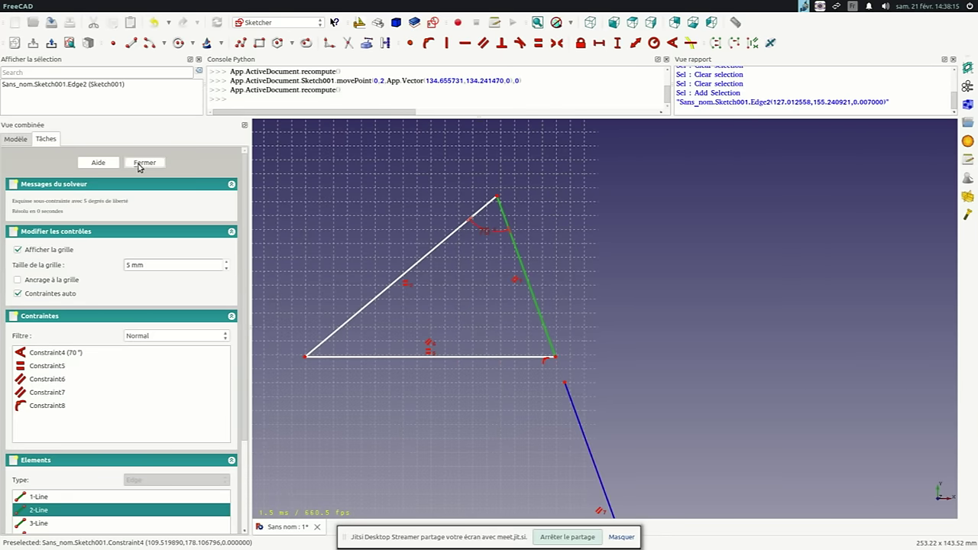
{"action": "left_click", "coordinate": [144, 162]}
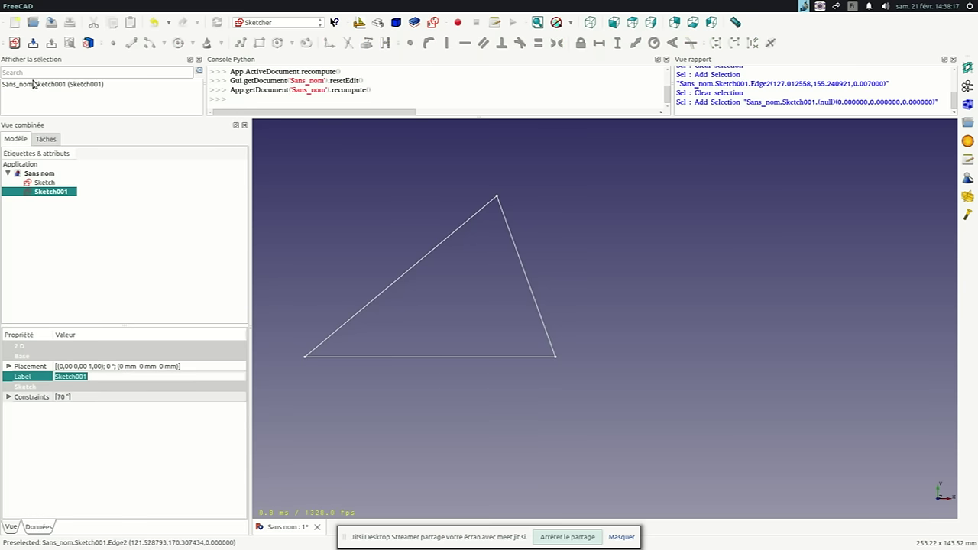
Deselect Sketch001 and start a new sketch on the XY plane
{"action": "left_click", "coordinate": [298, 185]}
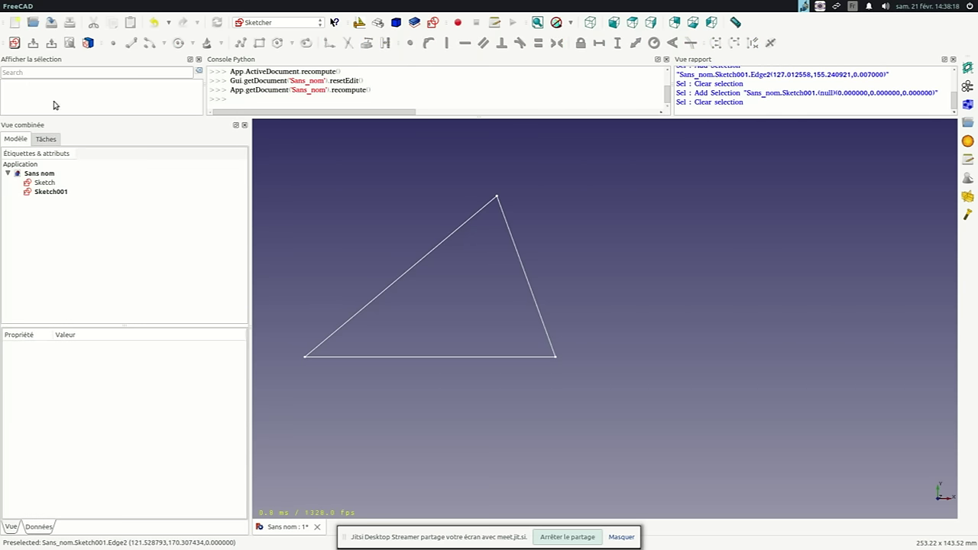
{"action": "left_click", "coordinate": [14, 44]}
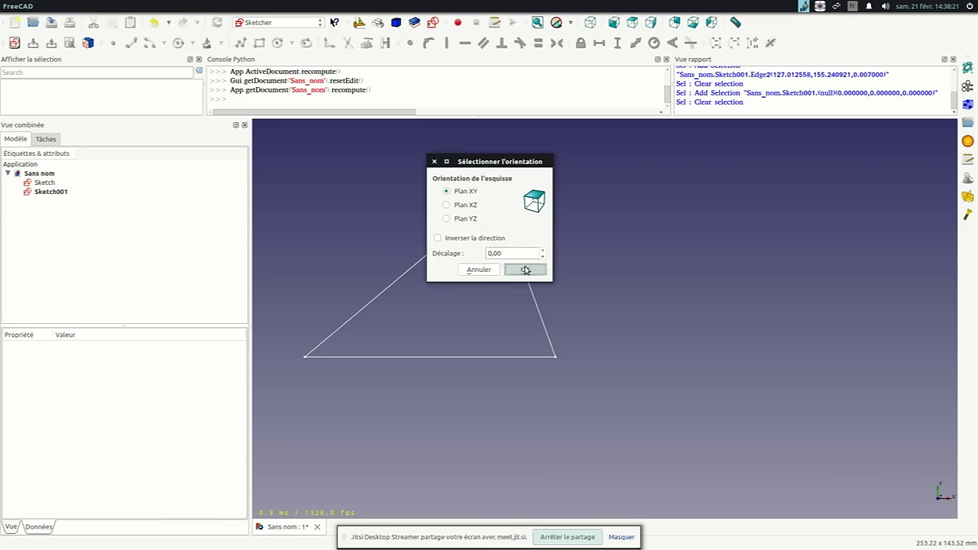
{"action": "left_click", "coordinate": [525, 269]}
{"action": "scroll", "coordinate": [547, 290], "scroll_direction": "up", "scroll_amount": 2}
{"action": "scroll", "coordinate": [567, 267], "scroll_direction": "down", "scroll_amount": 2}
{"action": "scroll", "coordinate": [526, 305], "scroll_direction": "down", "scroll_amount": 2}
{"action": "scroll", "coordinate": [502, 303], "scroll_direction": "down", "scroll_amount": 2}
{"action": "scroll", "coordinate": [535, 256], "scroll_direction": "up", "scroll_amount": 2}
{"action": "scroll", "coordinate": [528, 302], "scroll_direction": "up", "scroll_amount": 1}
{"action": "scroll", "coordinate": [487, 303], "scroll_direction": "down", "scroll_amount": 1}
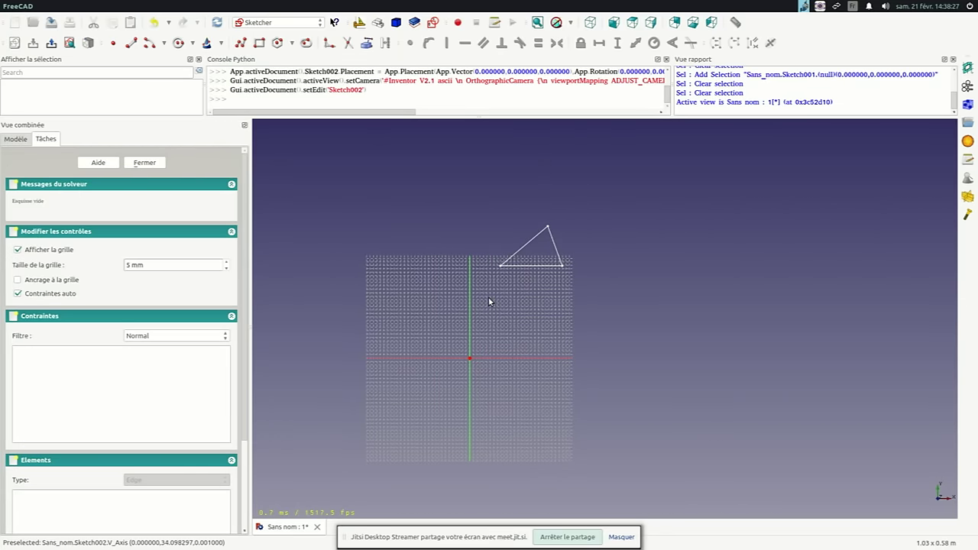
{"action": "scroll", "coordinate": [495, 307], "scroll_direction": "down", "scroll_amount": 1}
{"action": "scroll", "coordinate": [474, 317], "scroll_direction": "up", "scroll_amount": 3}
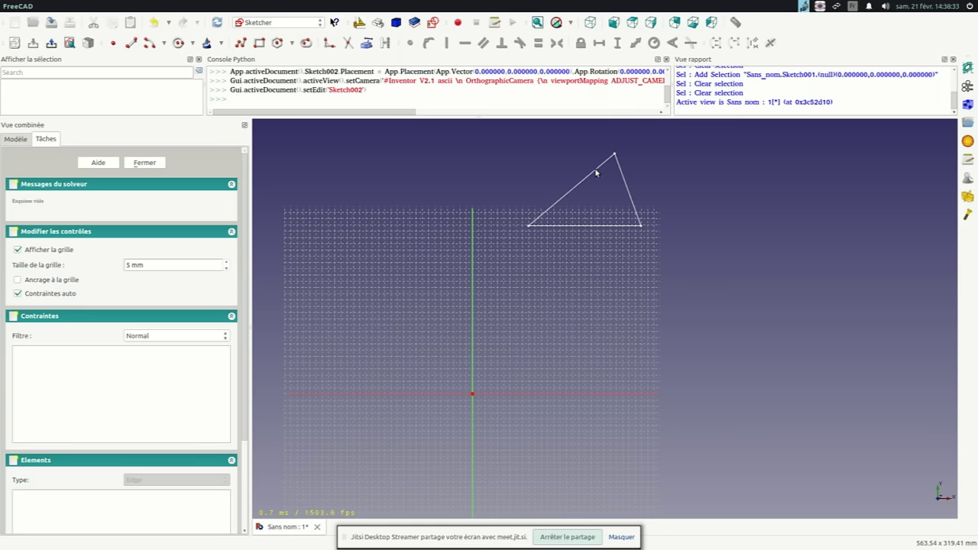
{"action": "scroll", "coordinate": [537, 240], "scroll_direction": "down", "scroll_amount": 1}
{"action": "scroll", "coordinate": [501, 257], "scroll_direction": "up", "scroll_amount": 1}
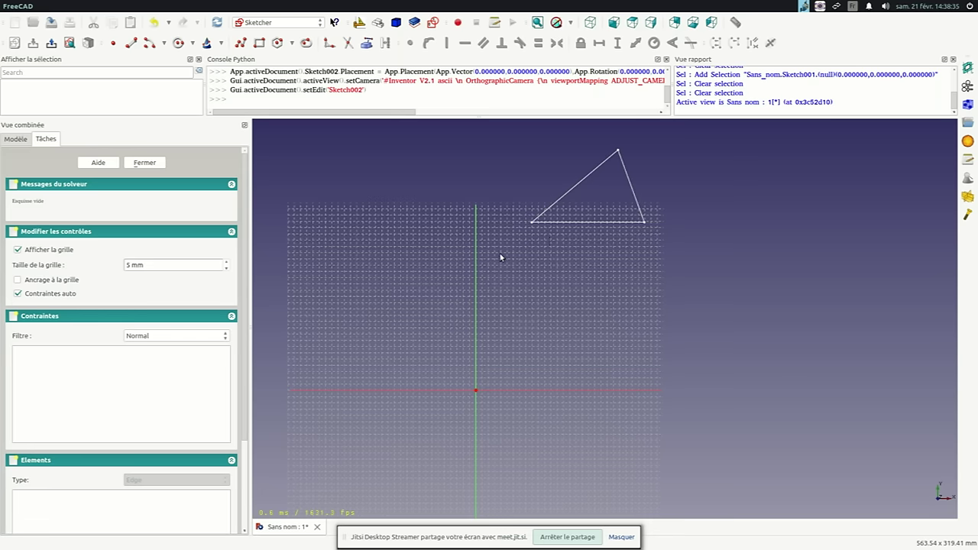
{"action": "scroll", "coordinate": [536, 233], "scroll_direction": "up", "scroll_amount": 1}
{"action": "scroll", "coordinate": [520, 241], "scroll_direction": "down", "scroll_amount": 1}
{"action": "scroll", "coordinate": [467, 376], "scroll_direction": "up", "scroll_amount": 1}
{"action": "scroll", "coordinate": [480, 371], "scroll_direction": "down", "scroll_amount": 1}
{"action": "scroll", "coordinate": [480, 371], "scroll_direction": "up", "scroll_amount": 3}
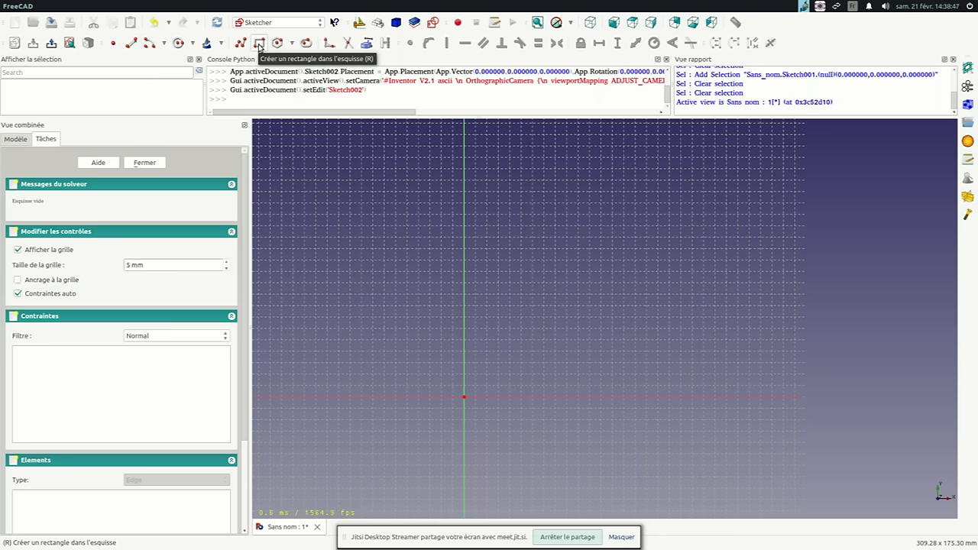
Draw a rectangle above the X axis from two opposite corners
{"action": "left_click", "coordinate": [260, 44]}
{"action": "scroll", "coordinate": [470, 350], "scroll_direction": "down", "scroll_amount": 2}
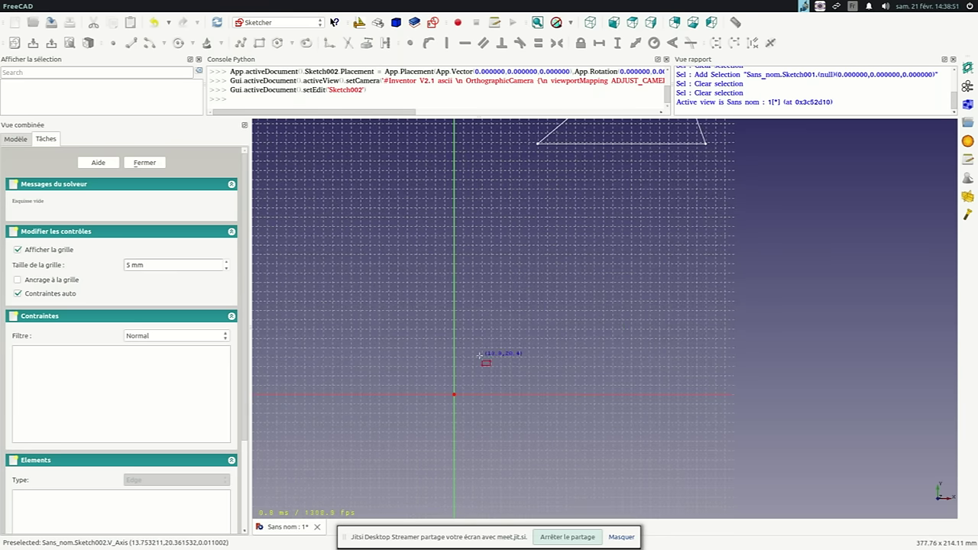
{"action": "left_click", "coordinate": [478, 357]}
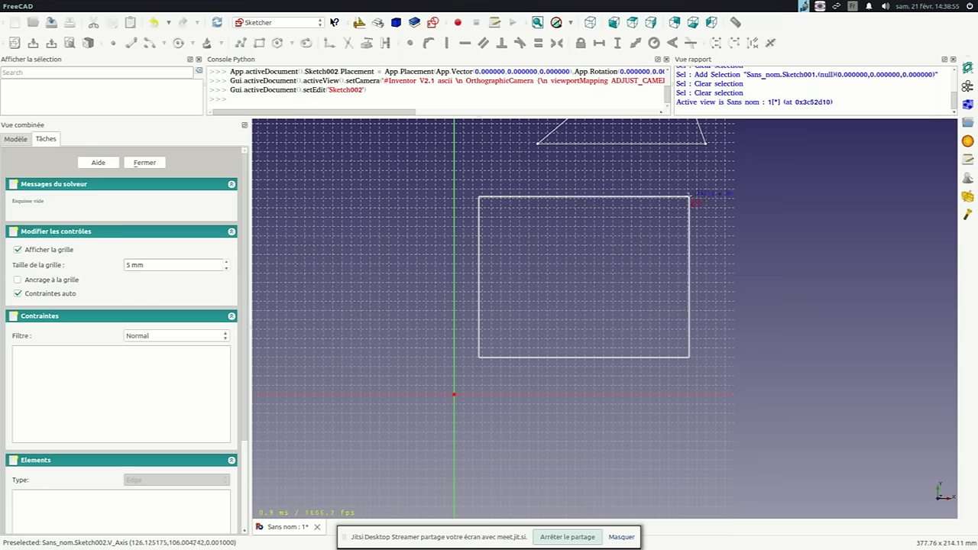
{"action": "left_click", "coordinate": [698, 192]}
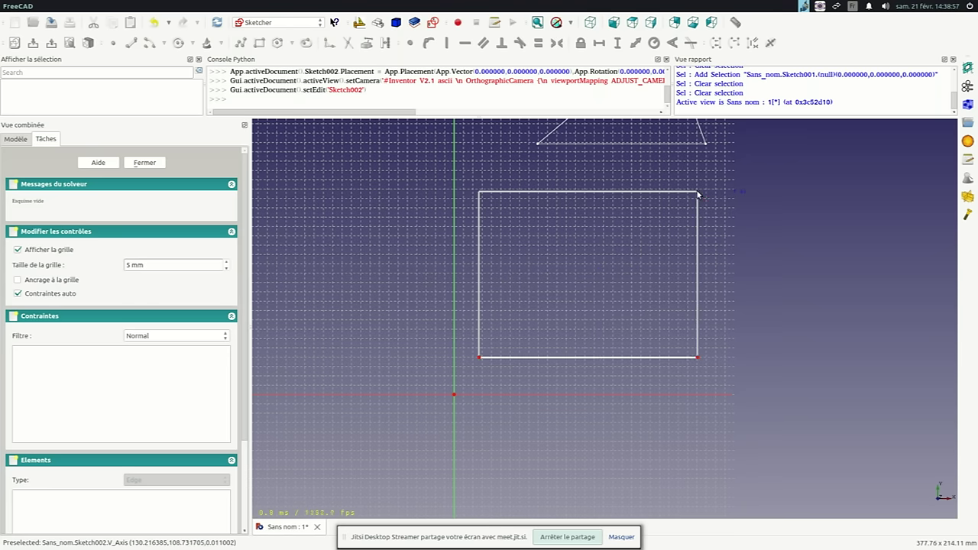
{"action": "scroll", "coordinate": [530, 245], "scroll_direction": "down", "scroll_amount": 1}
{"action": "scroll", "coordinate": [652, 218], "scroll_direction": "up", "scroll_amount": 1}
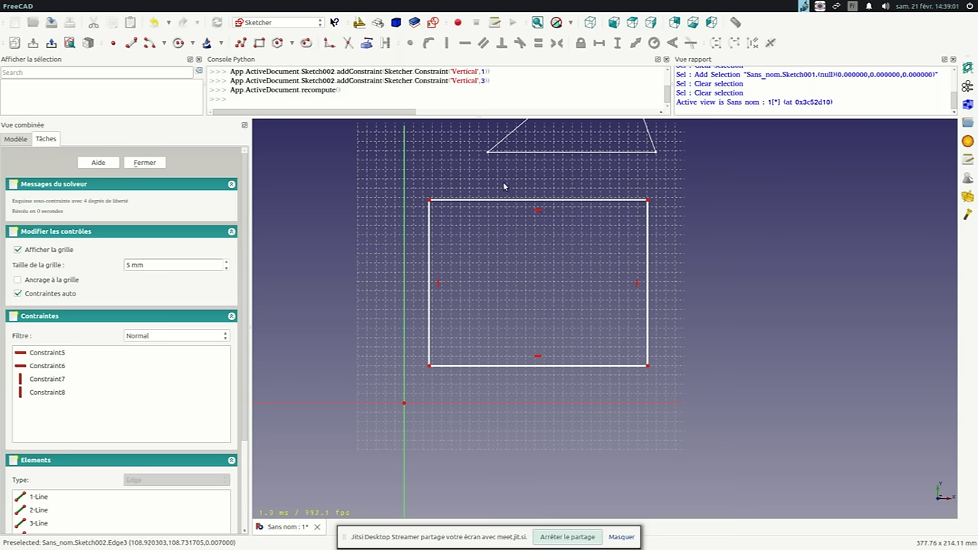
{"action": "scroll", "coordinate": [612, 225], "scroll_direction": "down", "scroll_amount": 1}
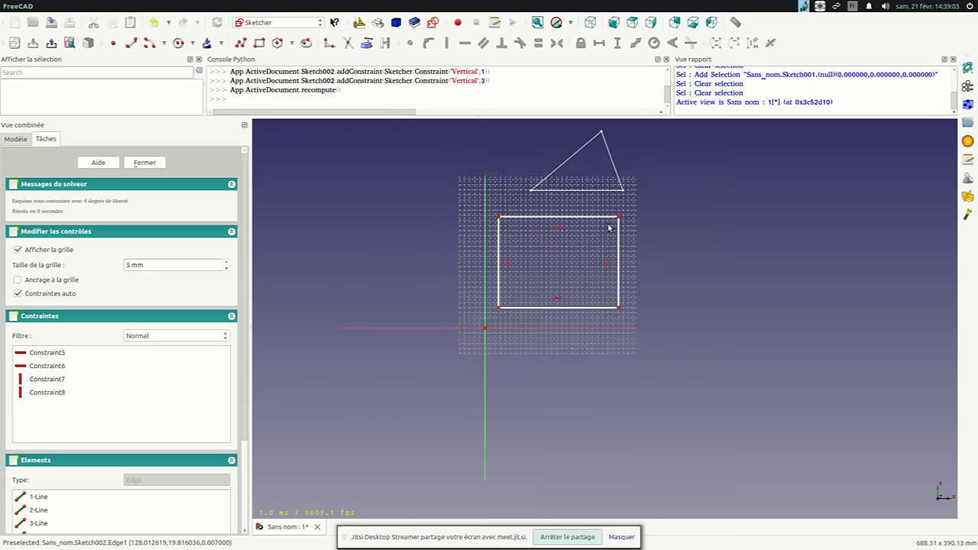
{"action": "scroll", "coordinate": [592, 224], "scroll_direction": "up", "scroll_amount": 1}
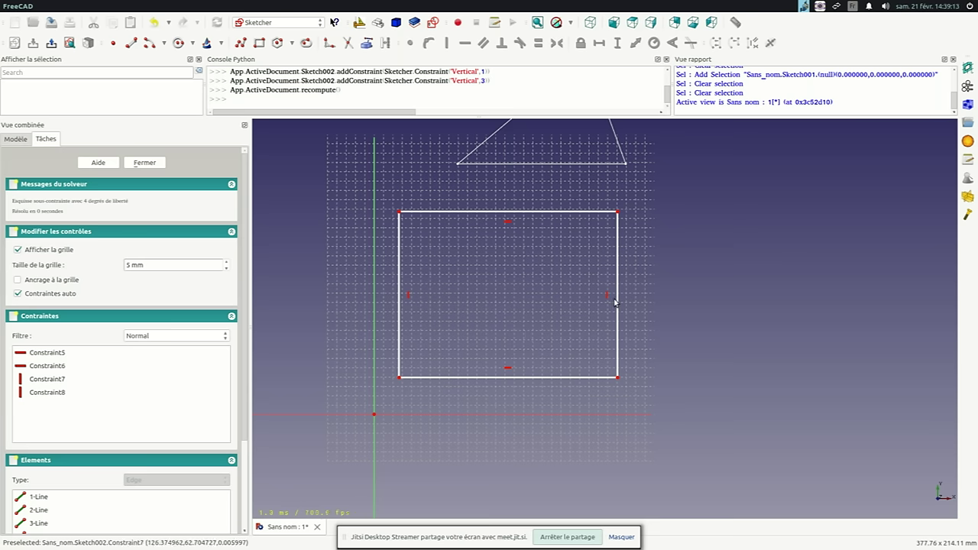
Widen the rectangle by dragging its right side and top-right corner outward
{"action": "left_click_drag", "start_coordinate": [624, 306], "coordinate": [719, 310]}
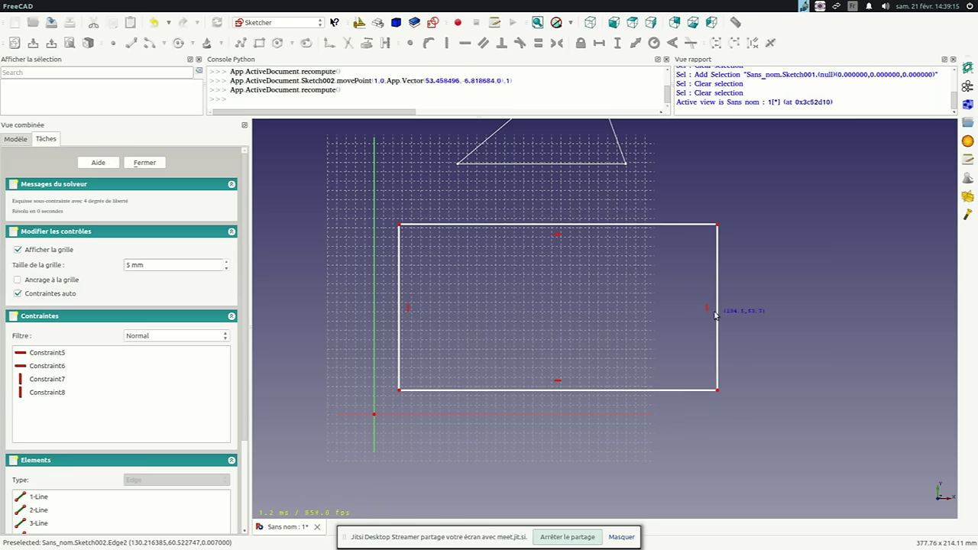
{"action": "scroll", "coordinate": [499, 253], "scroll_direction": "down", "scroll_amount": 1}
{"action": "scroll", "coordinate": [575, 249], "scroll_direction": "up", "scroll_amount": 1}
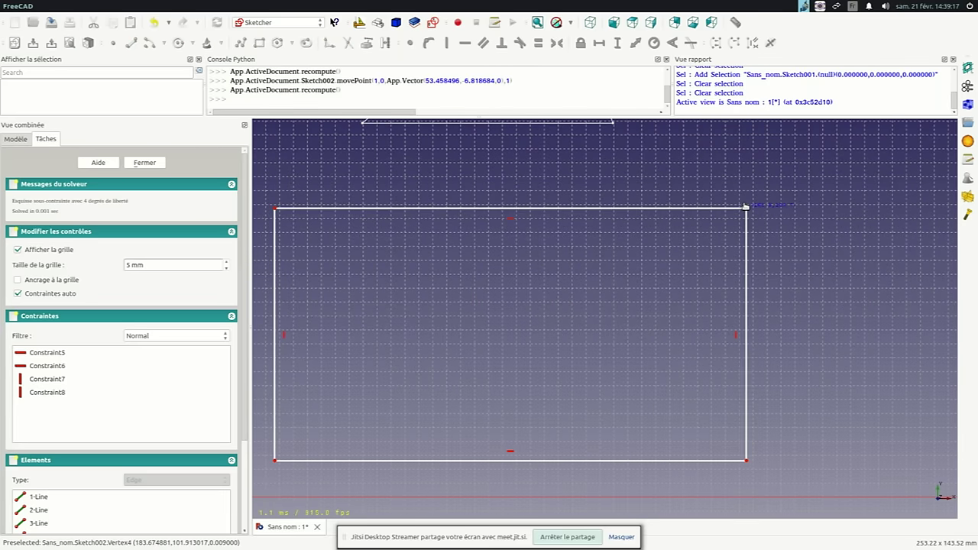
{"action": "scroll", "coordinate": [742, 204], "scroll_direction": "down", "scroll_amount": 2}
{"action": "scroll", "coordinate": [710, 225], "scroll_direction": "up", "scroll_amount": 1}
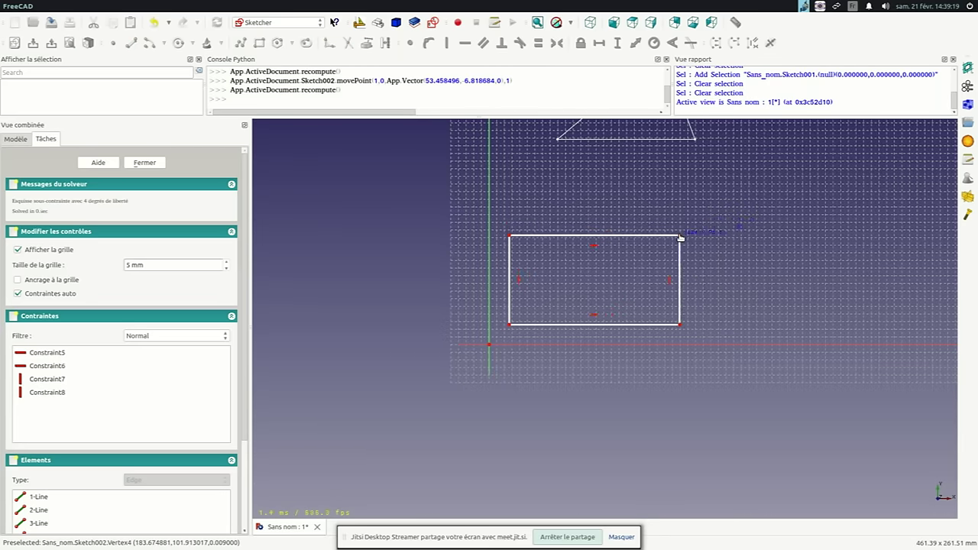
{"action": "scroll", "coordinate": [681, 239], "scroll_direction": "up", "scroll_amount": 2}
{"action": "scroll", "coordinate": [681, 240], "scroll_direction": "down", "scroll_amount": 1}
{"action": "left_click", "coordinate": [681, 240]}
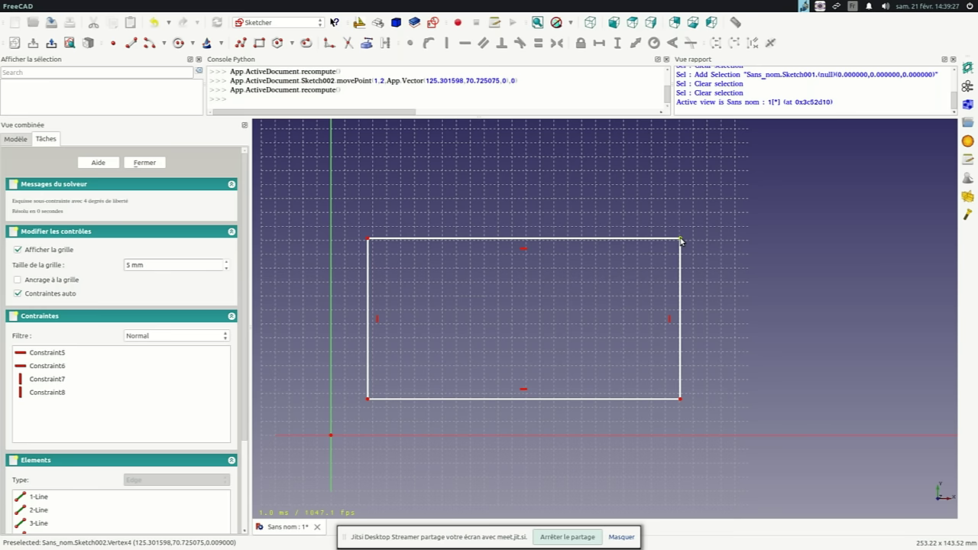
{"action": "scroll", "coordinate": [439, 176], "scroll_direction": "down", "scroll_amount": 1}
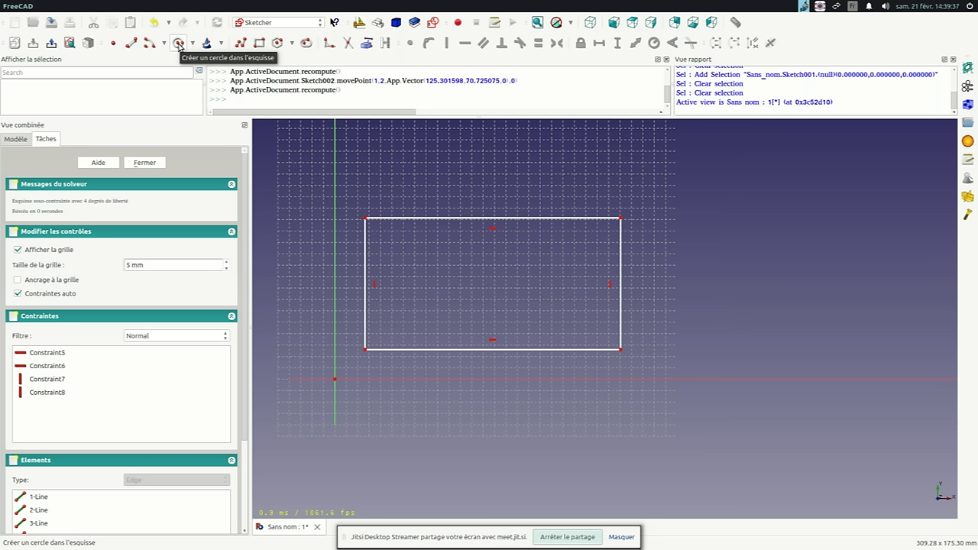
Choose the centre-and-edge circle method from the circle tool's list
{"action": "left_click", "coordinate": [179, 46]}
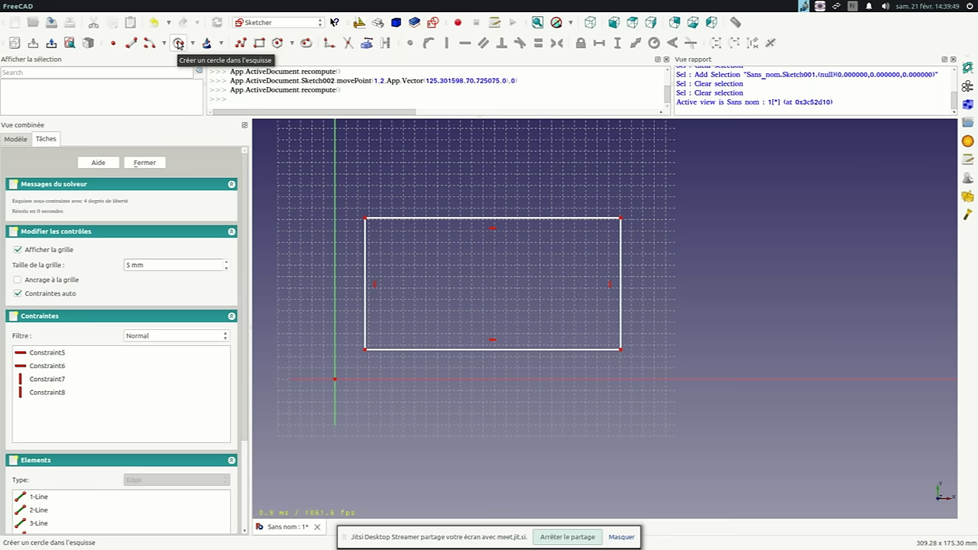
{"action": "left_click", "coordinate": [192, 43]}
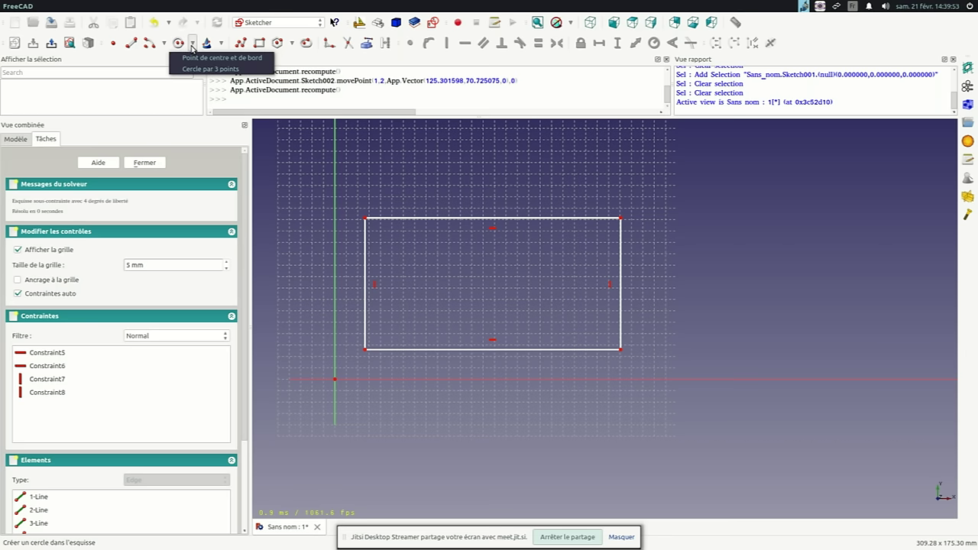
{"action": "left_click", "coordinate": [193, 43]}
{"action": "left_click", "coordinate": [193, 43]}
{"action": "left_click", "coordinate": [195, 69]}
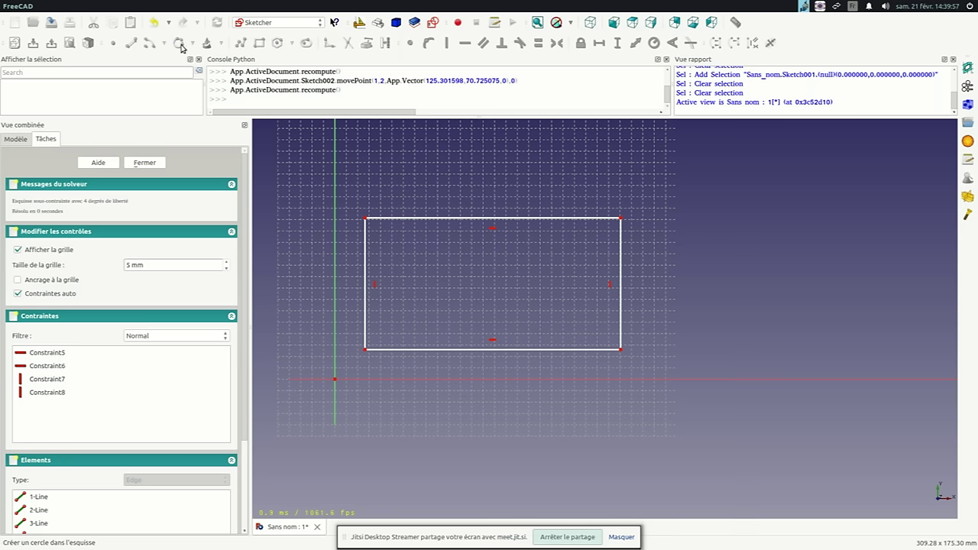
{"action": "scroll", "coordinate": [395, 167], "scroll_direction": "down", "scroll_amount": 3}
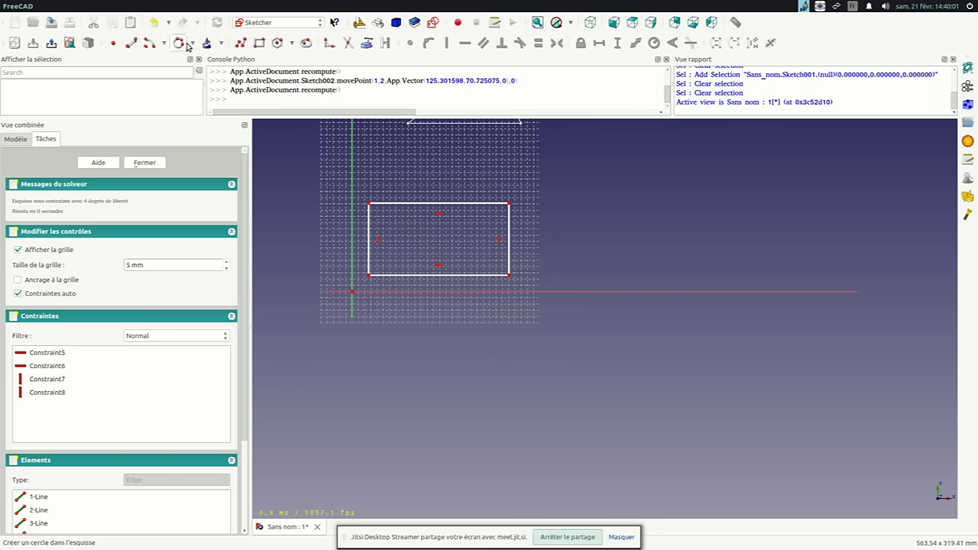
{"action": "left_click", "coordinate": [194, 43]}
{"action": "left_click", "coordinate": [197, 58]}
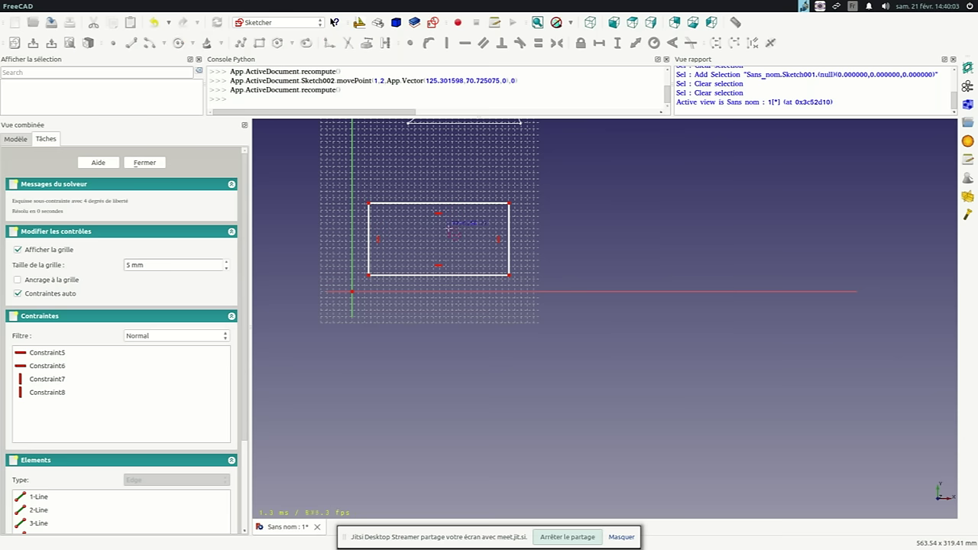
{"action": "scroll", "coordinate": [450, 242], "scroll_direction": "up", "scroll_amount": 3}
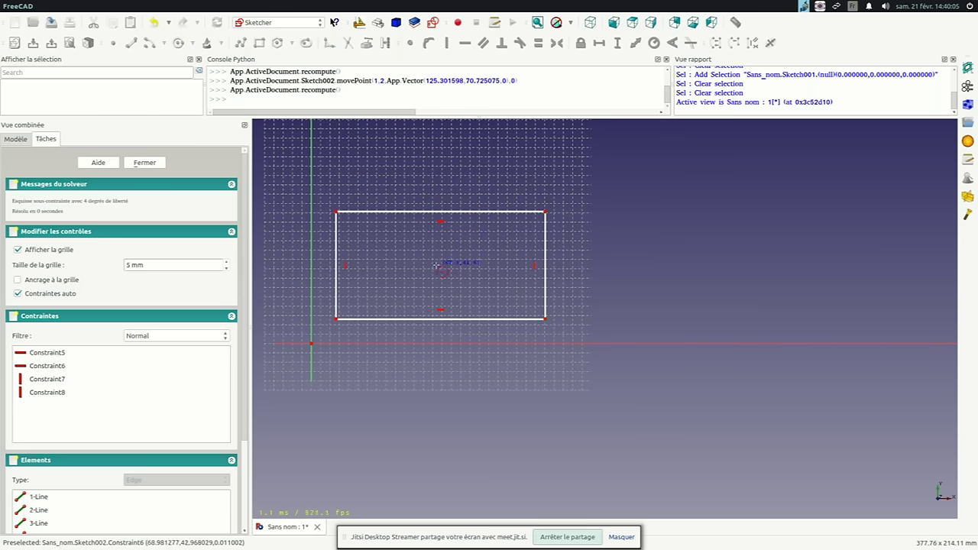
Draw a circle centred inside the rectangle with a radius enclosing it
{"action": "left_click", "coordinate": [436, 265]}
{"action": "scroll", "coordinate": [592, 229], "scroll_direction": "up", "scroll_amount": 2}
{"action": "scroll", "coordinate": [583, 233], "scroll_direction": "down", "scroll_amount": 3}
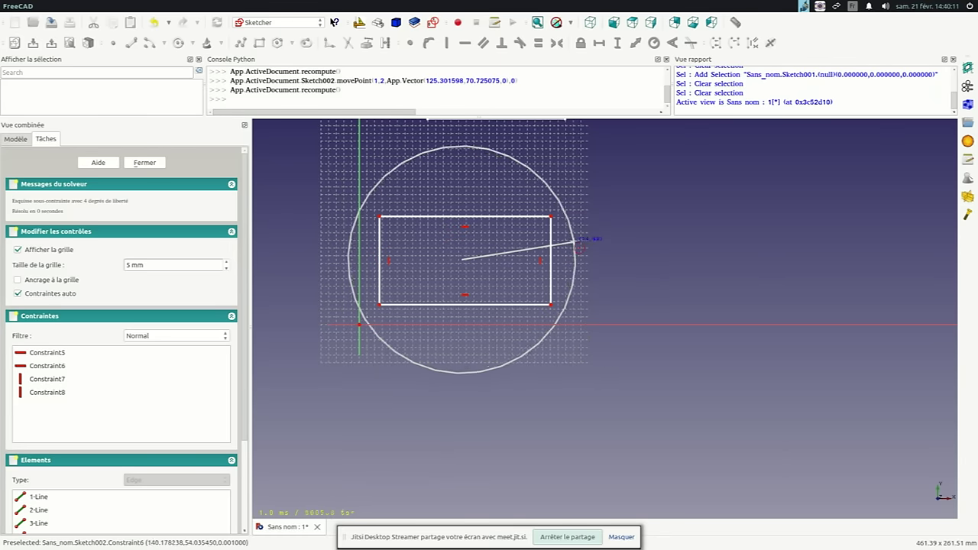
{"action": "left_click", "coordinate": [572, 246]}
{"action": "scroll", "coordinate": [547, 233], "scroll_direction": "up", "scroll_amount": 1}
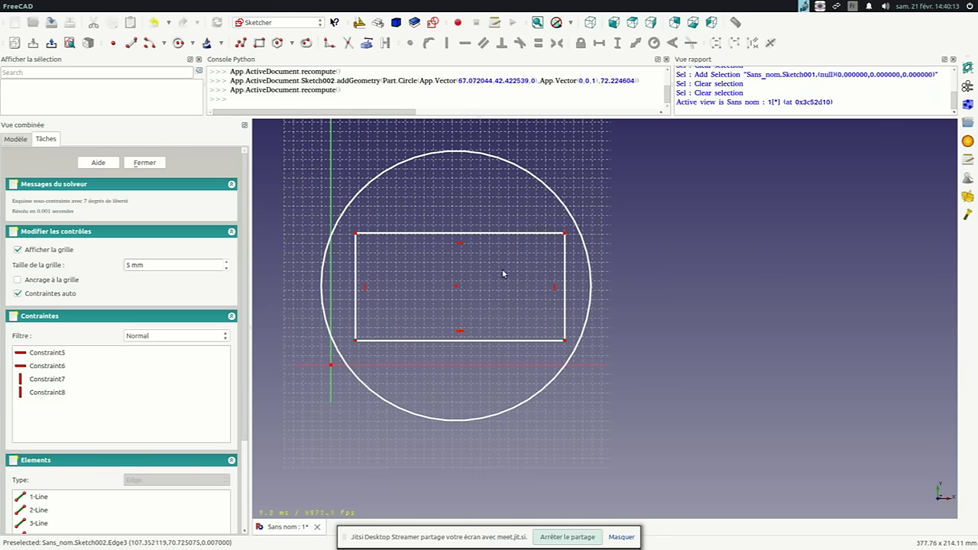
Give the circle a 75 mm radius constraint
{"action": "scroll", "coordinate": [505, 275], "scroll_direction": "down", "scroll_amount": 2}
{"action": "scroll", "coordinate": [468, 229], "scroll_direction": "down", "scroll_amount": 1}
{"action": "scroll", "coordinate": [465, 231], "scroll_direction": "up", "scroll_amount": 1}
{"action": "scroll", "coordinate": [434, 280], "scroll_direction": "up", "scroll_amount": 1}
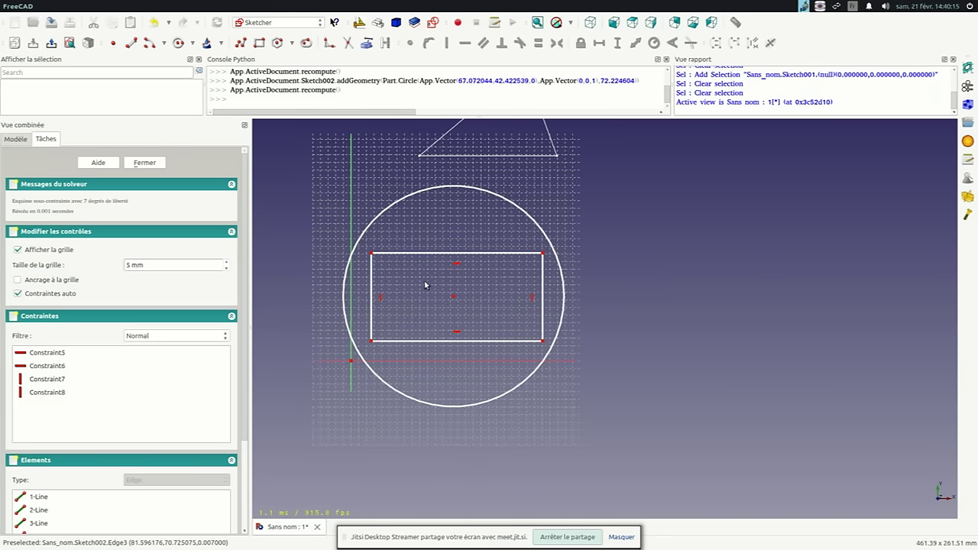
{"action": "scroll", "coordinate": [426, 228], "scroll_direction": "up", "scroll_amount": 1}
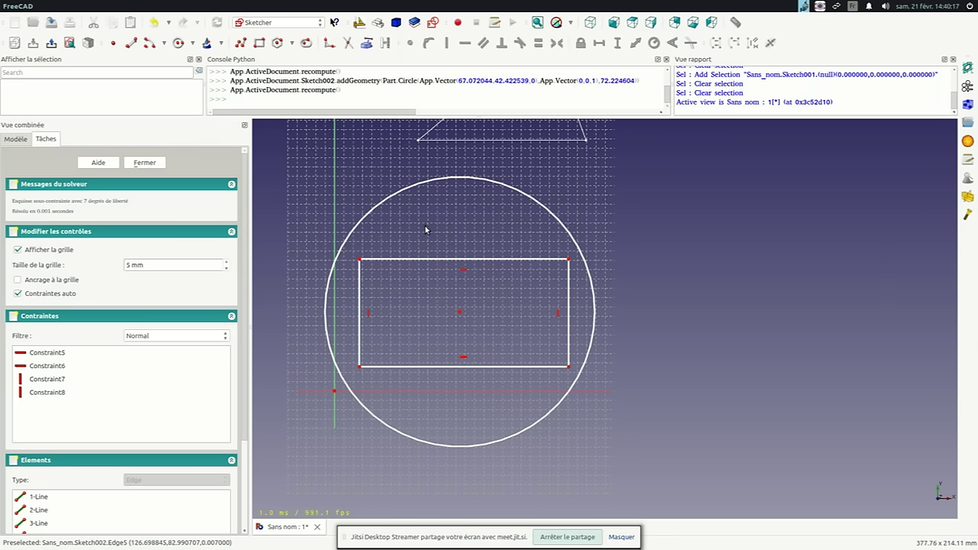
{"action": "left_click", "coordinate": [597, 307]}
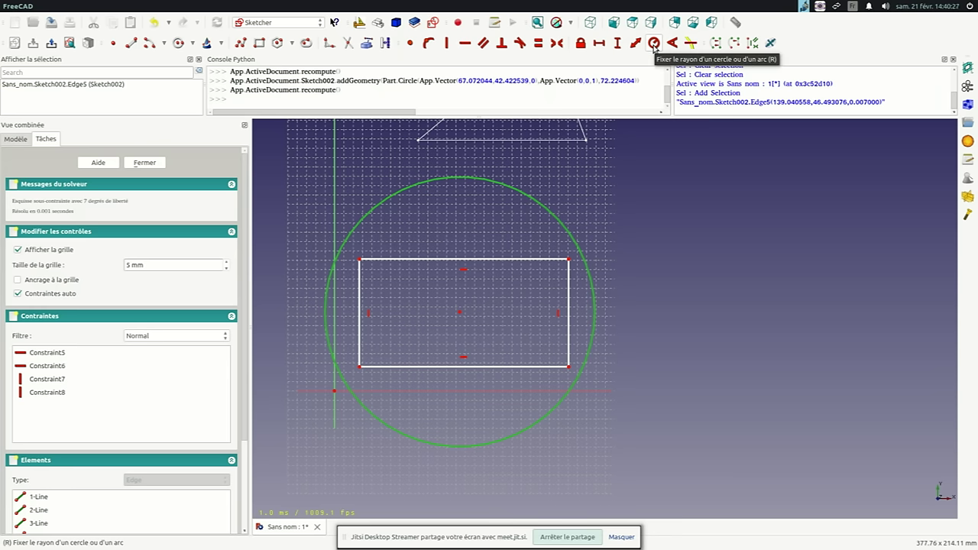
{"action": "left_click", "coordinate": [654, 43]}
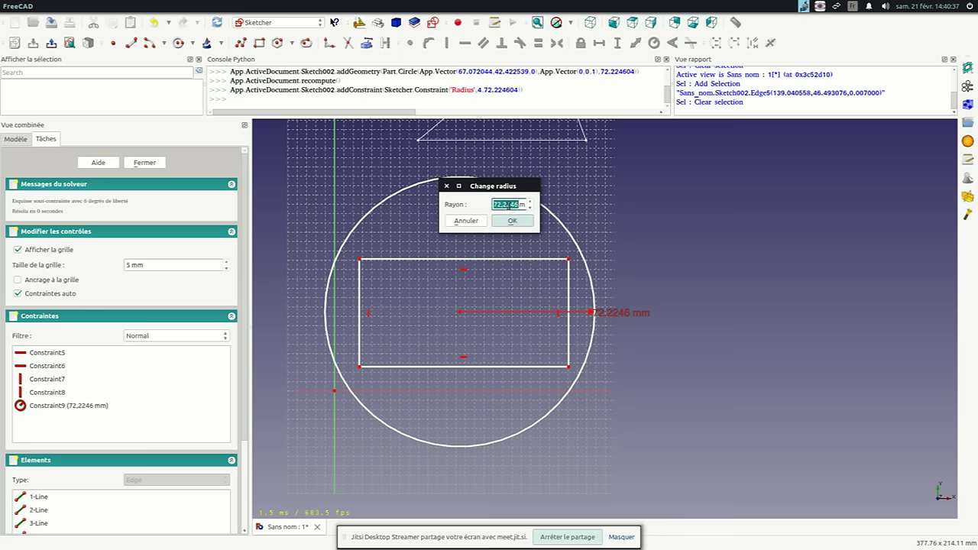
{"action": "type", "text": "75"}
{"action": "key", "text": "Return"}
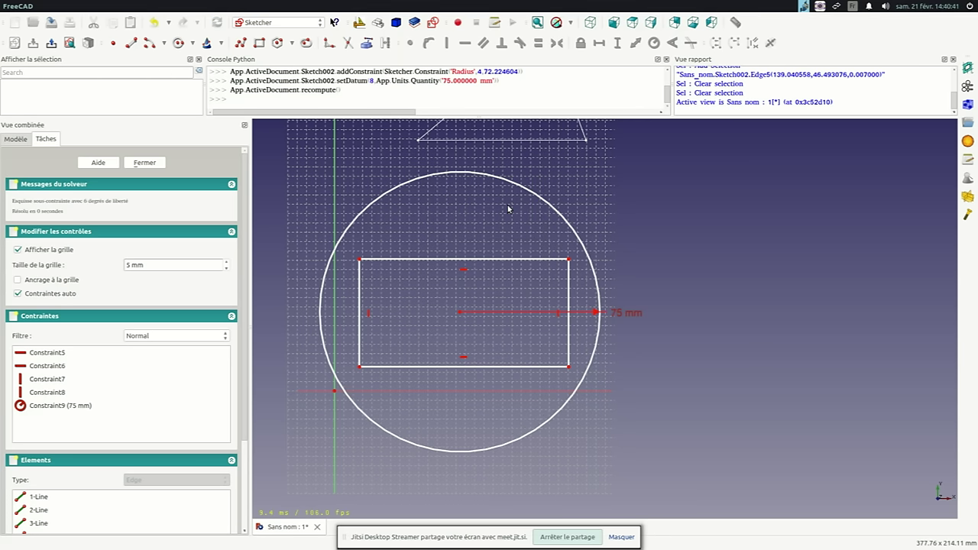
{"action": "scroll", "coordinate": [569, 284], "scroll_direction": "up", "scroll_amount": 1}
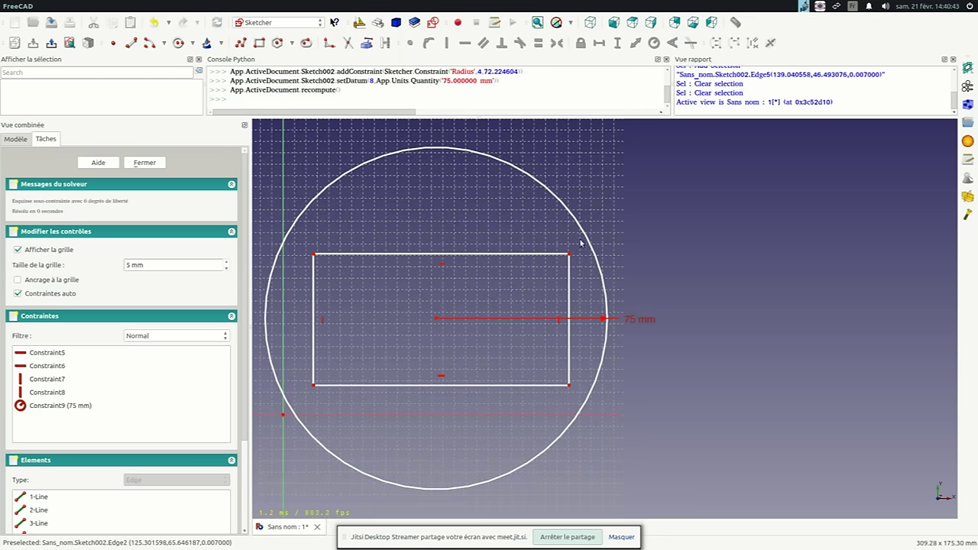
Constrain the rectangle's bottom-right and top-left corners onto the circle
{"action": "left_click", "coordinate": [569, 386]}
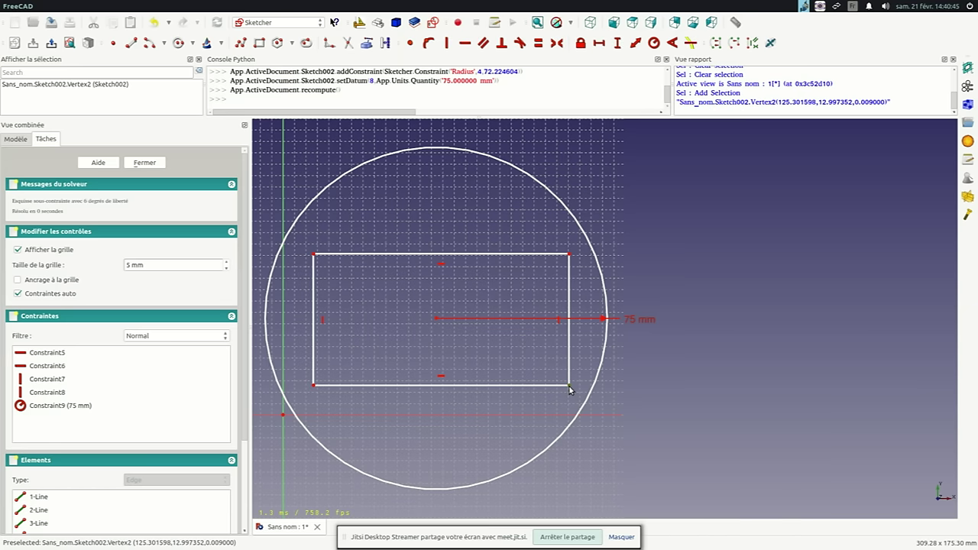
{"action": "left_click_drag", "start_coordinate": [568, 386], "coordinate": [572, 387]}
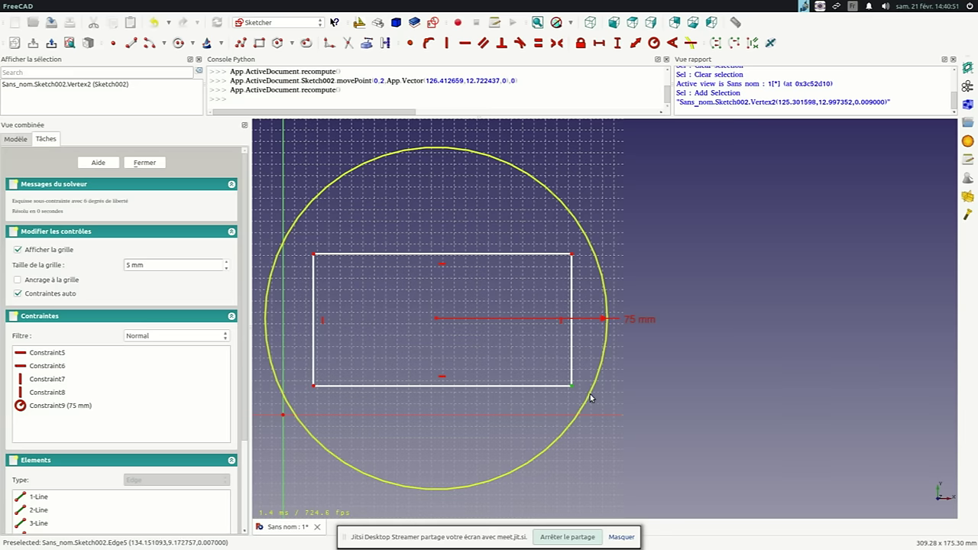
{"action": "left_click", "coordinate": [590, 398]}
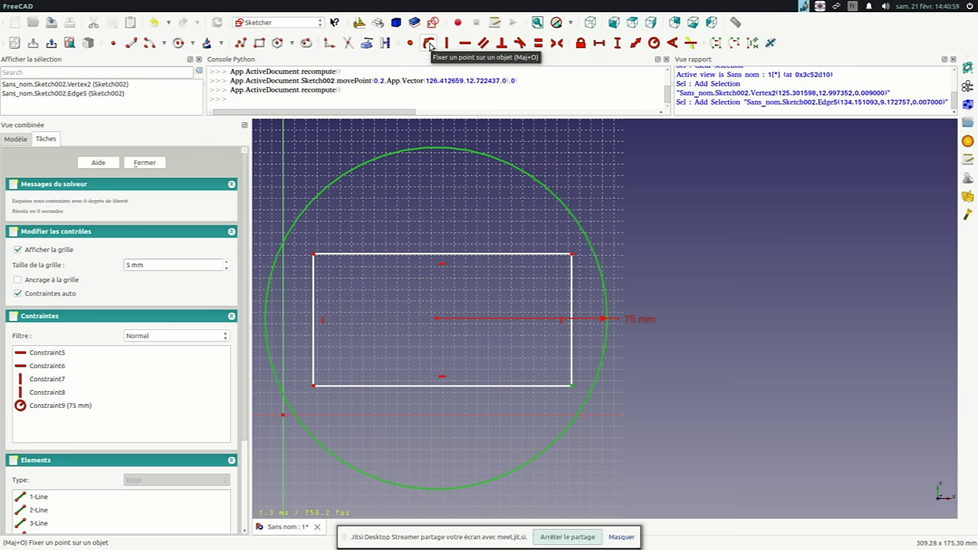
{"action": "left_click", "coordinate": [430, 46]}
{"action": "scroll", "coordinate": [429, 282], "scroll_direction": "up", "scroll_amount": 2}
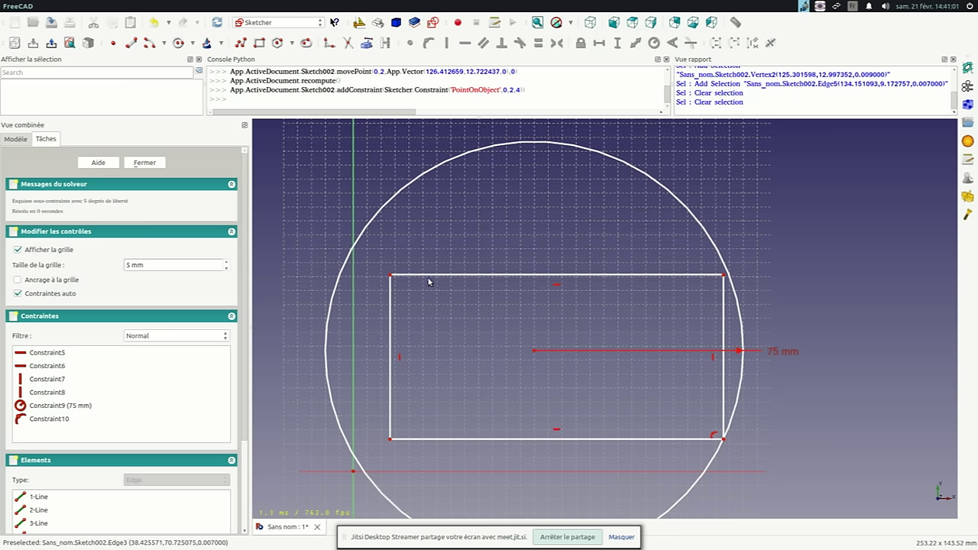
{"action": "left_click_drag", "start_coordinate": [391, 276], "coordinate": [366, 267]}
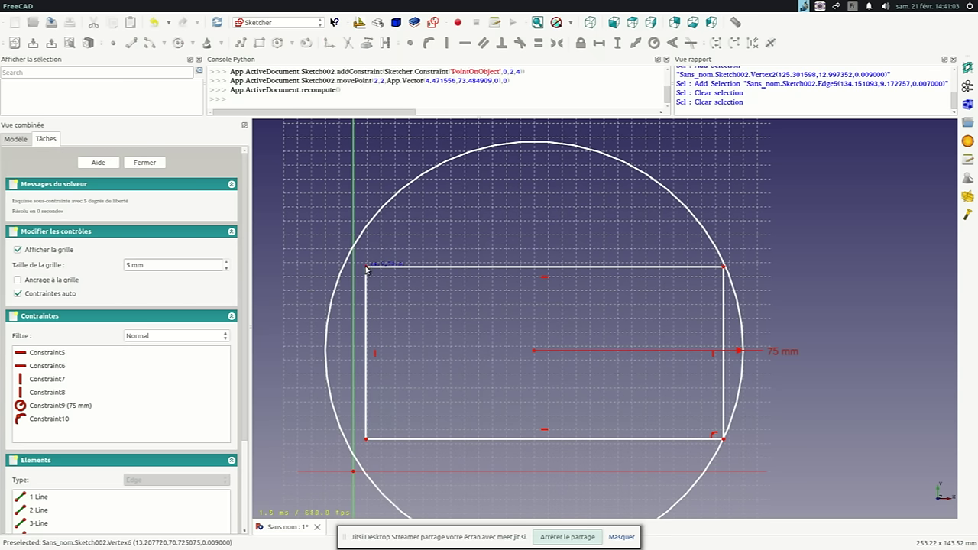
{"action": "left_click", "coordinate": [367, 268]}
{"action": "left_click", "coordinate": [360, 242]}
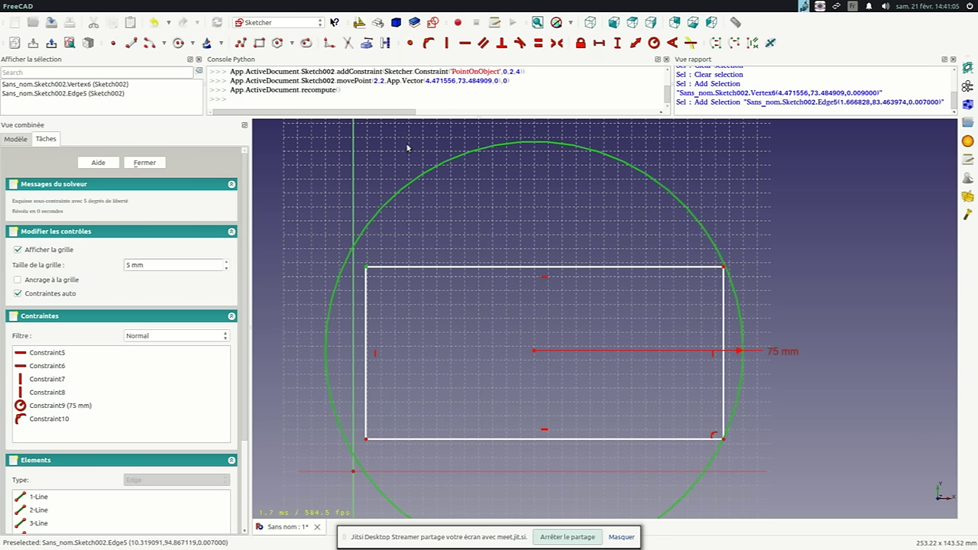
{"action": "left_click", "coordinate": [426, 44]}
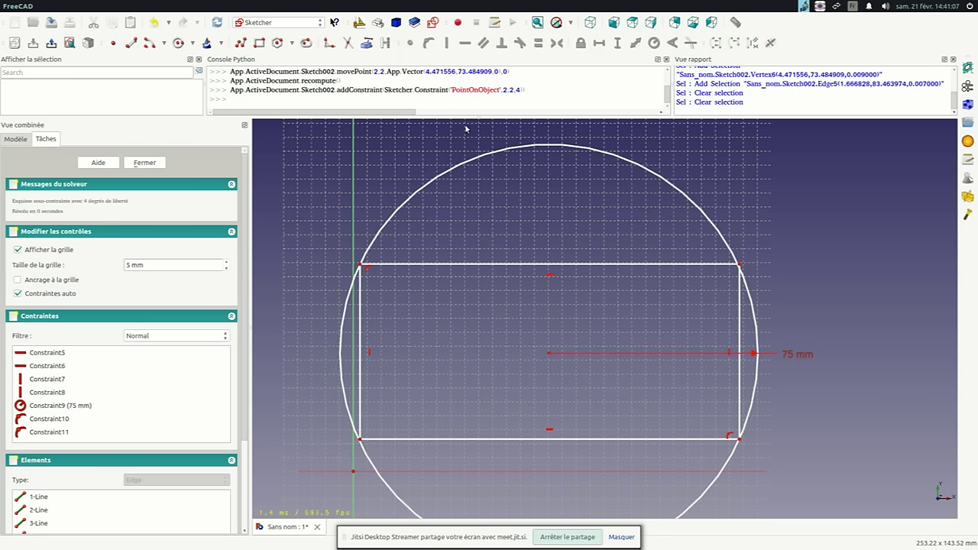
Constrain the top-right corner onto the circle, then select the bottom-left corner with the circle
{"action": "mouse_move", "coordinate": [740, 266]}
{"action": "left_mouse_down"}
{"action": "mouse_move", "coordinate": [723, 268]}
{"action": "mouse_move", "coordinate": [725, 258]}
{"action": "left_mouse_up"}
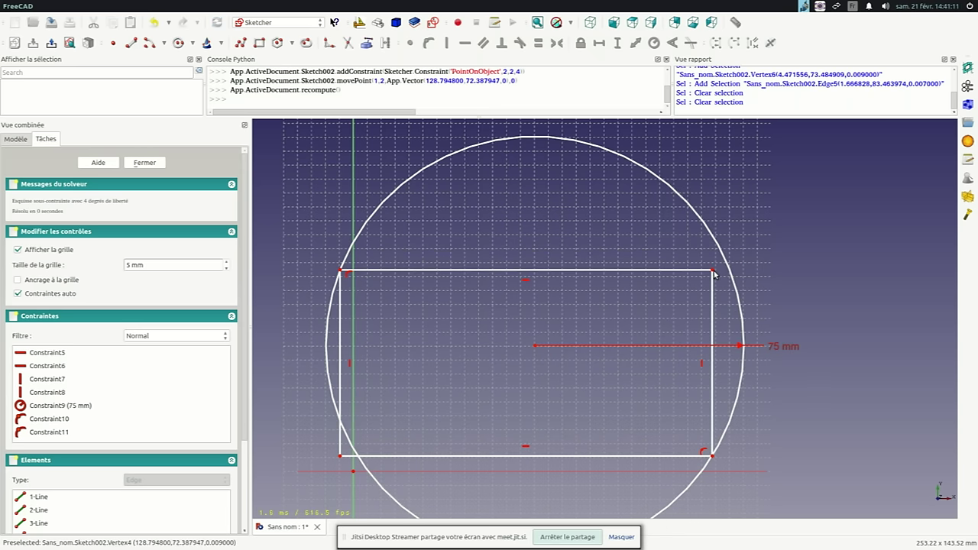
{"action": "left_click", "coordinate": [726, 257]}
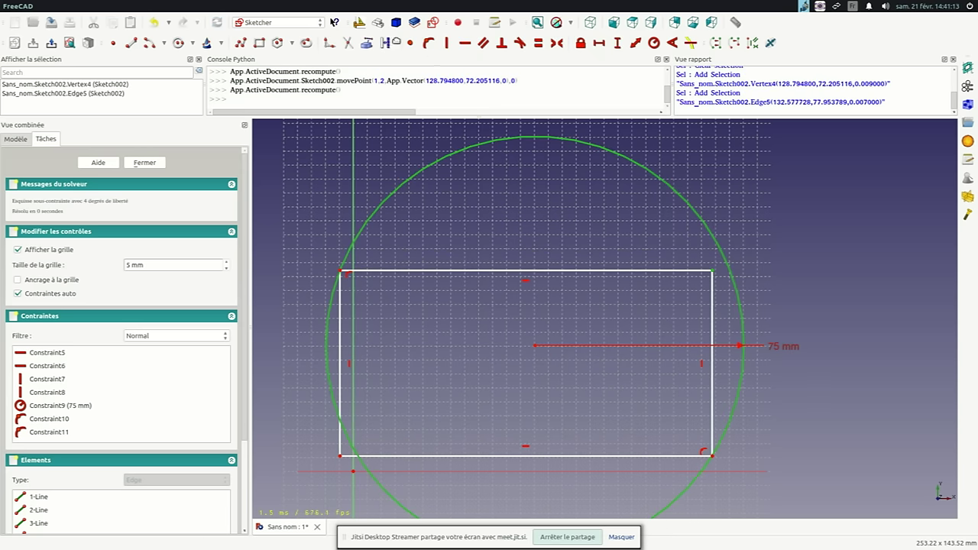
{"action": "left_click", "coordinate": [429, 44]}
{"action": "scroll", "coordinate": [362, 497], "scroll_direction": "up", "scroll_amount": 5}
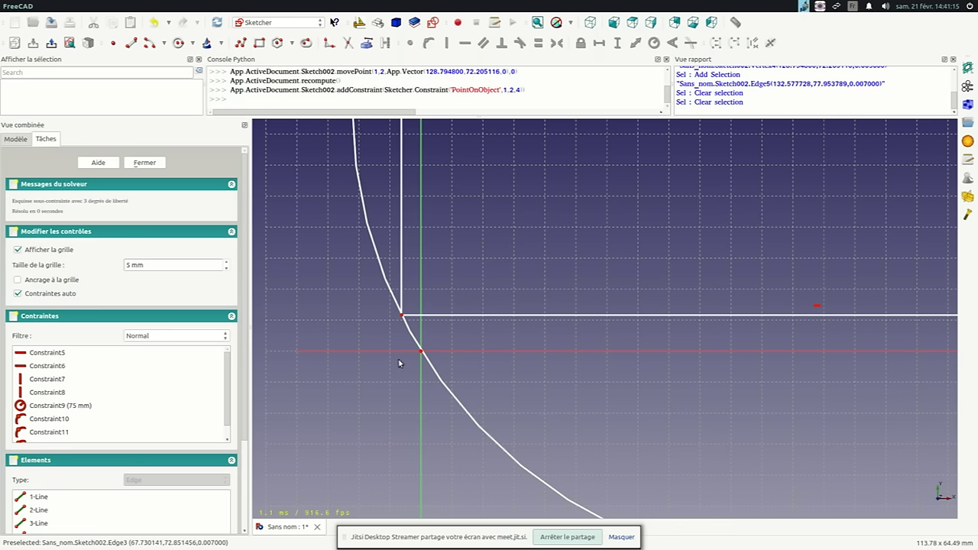
{"action": "left_click", "coordinate": [403, 317]}
{"action": "left_click", "coordinate": [406, 333]}
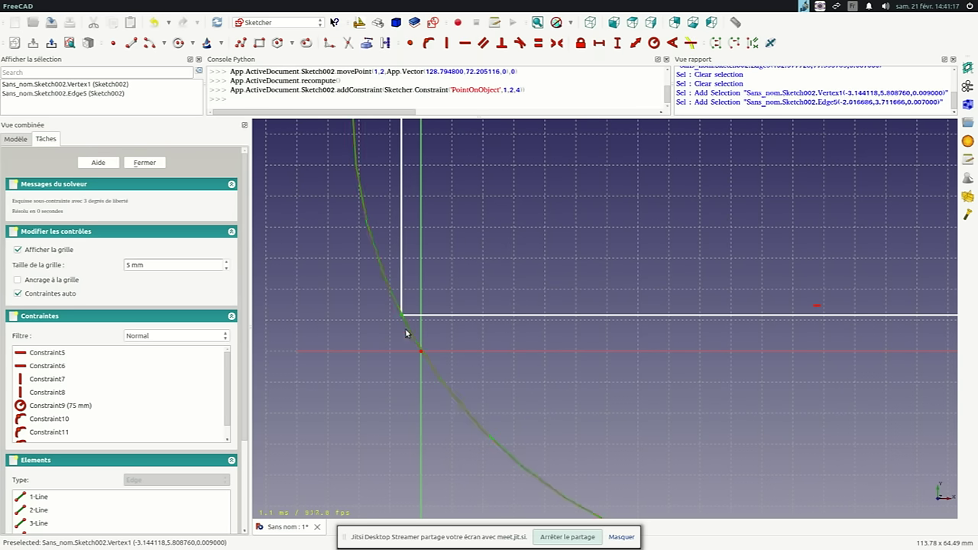
{"action": "scroll", "coordinate": [406, 334], "scroll_direction": "down", "scroll_amount": 5}
{"action": "key", "text": "Escape"}
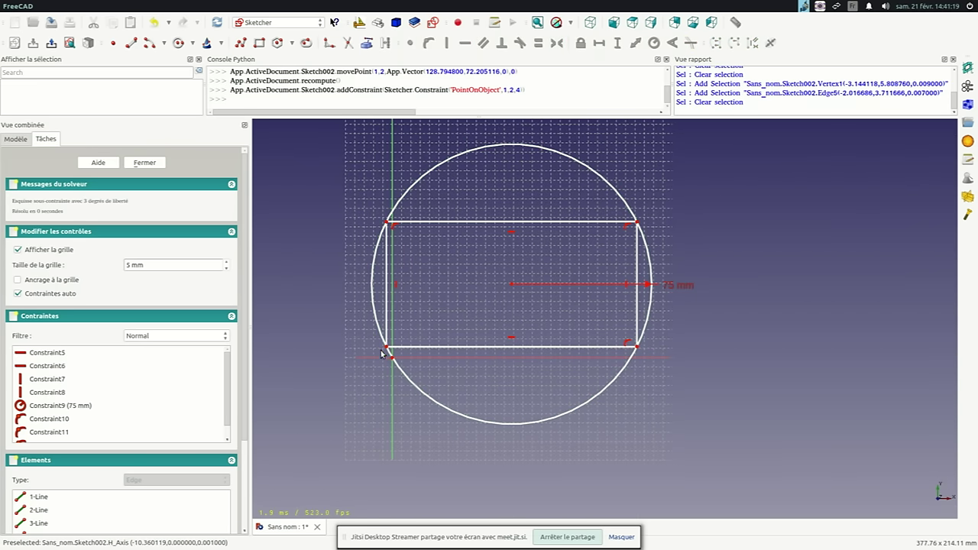
{"action": "left_click", "coordinate": [387, 348]}
{"action": "left_click", "coordinate": [389, 355]}
Constrain the rectangle's bottom-left corner onto the circle
{"action": "left_click", "coordinate": [412, 43]}
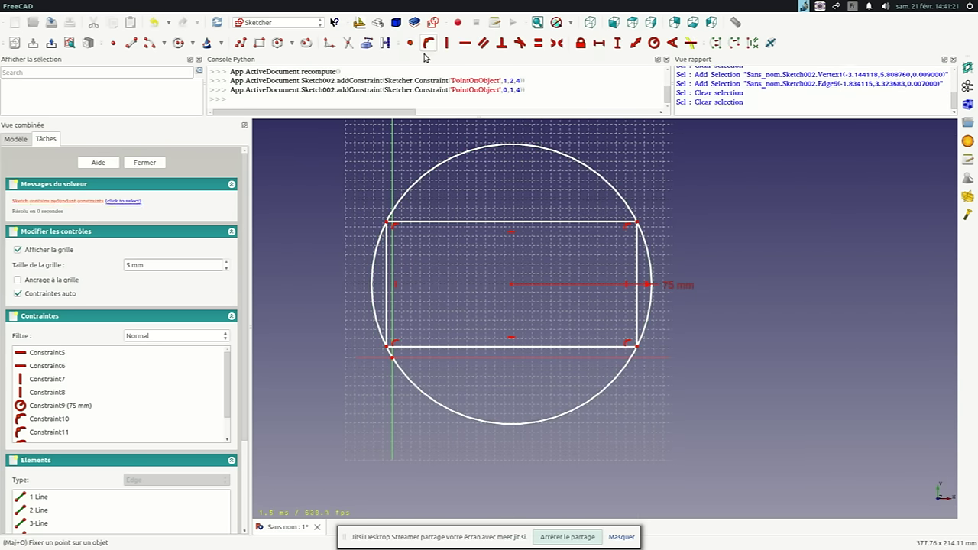
{"action": "scroll", "coordinate": [600, 280], "scroll_direction": "down", "scroll_amount": 1}
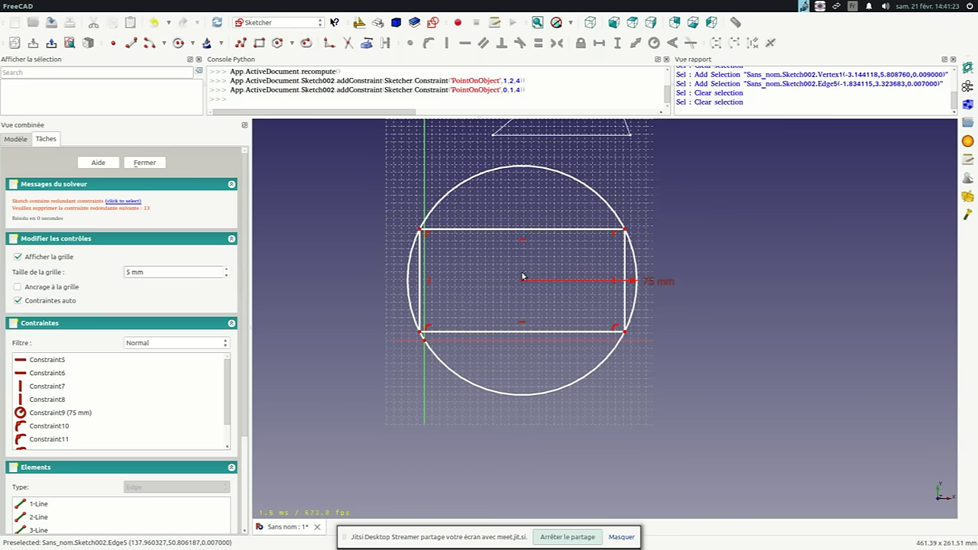
{"action": "scroll", "coordinate": [471, 301], "scroll_direction": "up", "scroll_amount": 2}
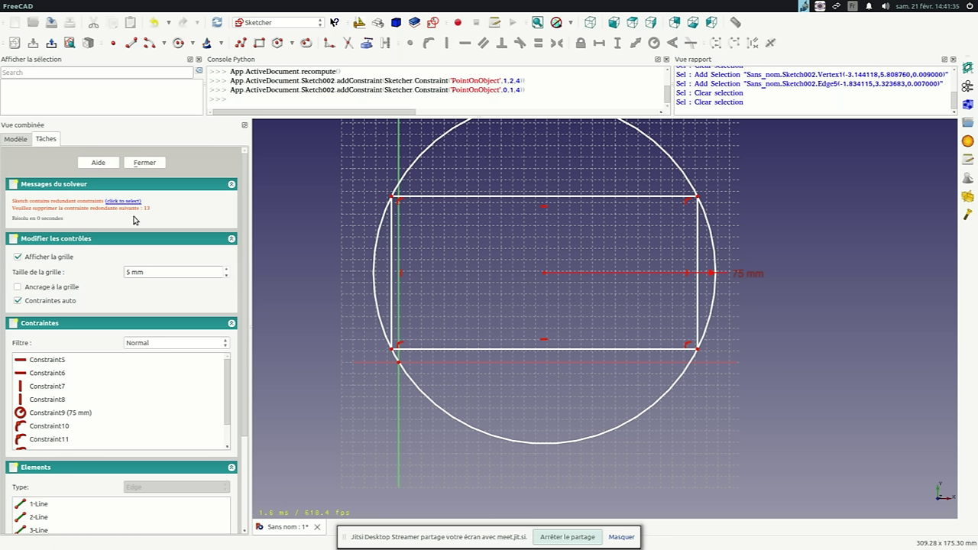
{"action": "scroll", "coordinate": [228, 399], "scroll_direction": "down", "scroll_amount": 1}
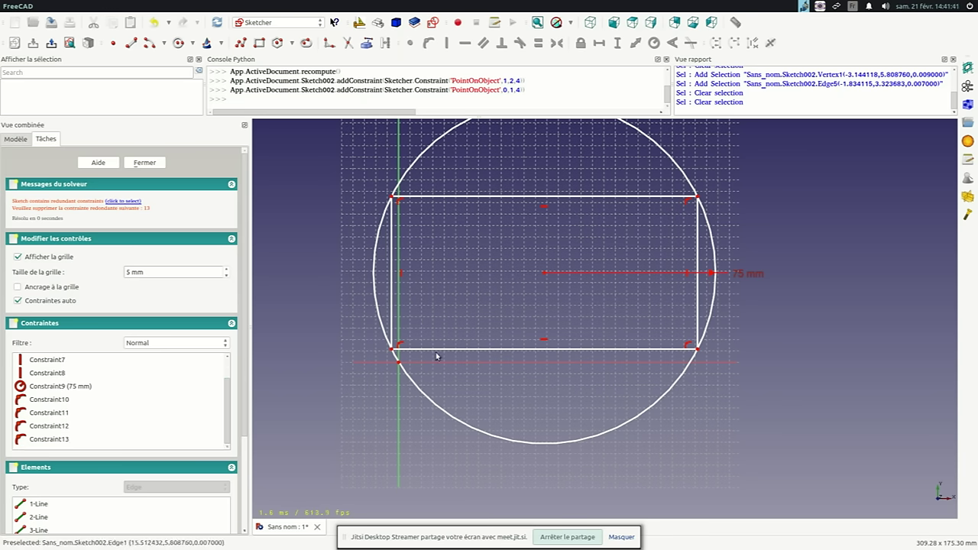
{"action": "scroll", "coordinate": [436, 355], "scroll_direction": "down", "scroll_amount": 2}
{"action": "scroll", "coordinate": [426, 355], "scroll_direction": "up", "scroll_amount": 3}
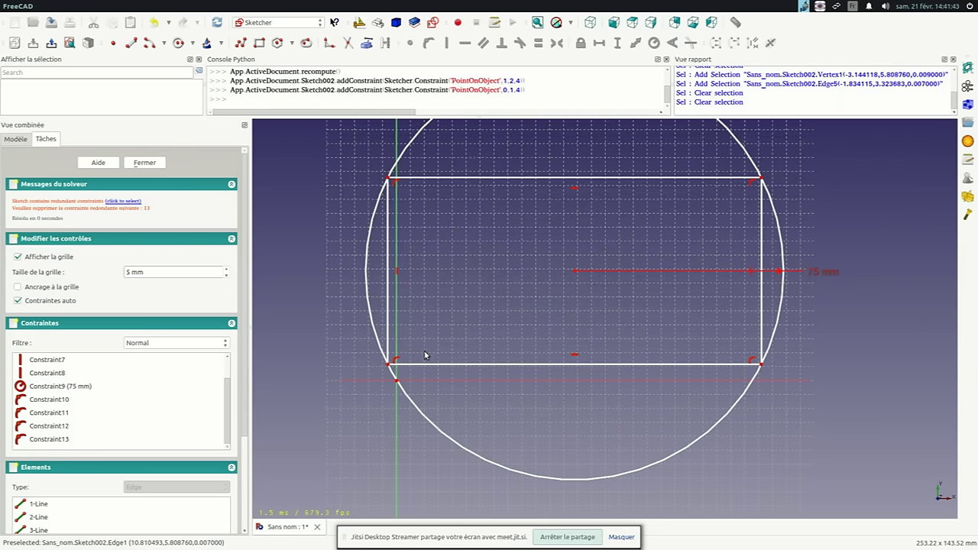
{"action": "scroll", "coordinate": [394, 371], "scroll_direction": "down", "scroll_amount": 2}
{"action": "scroll", "coordinate": [394, 375], "scroll_direction": "down", "scroll_amount": 1}
{"action": "scroll", "coordinate": [395, 377], "scroll_direction": "down", "scroll_amount": 1}
{"action": "scroll", "coordinate": [395, 376], "scroll_direction": "down", "scroll_amount": 1}
{"action": "scroll", "coordinate": [411, 372], "scroll_direction": "up", "scroll_amount": 1}
{"action": "scroll", "coordinate": [412, 373], "scroll_direction": "up", "scroll_amount": 1}
{"action": "scroll", "coordinate": [409, 374], "scroll_direction": "up", "scroll_amount": 2}
{"action": "scroll", "coordinate": [405, 372], "scroll_direction": "down", "scroll_amount": 3}
{"action": "scroll", "coordinate": [417, 356], "scroll_direction": "up", "scroll_amount": 1}
{"action": "scroll", "coordinate": [420, 351], "scroll_direction": "up", "scroll_amount": 1}
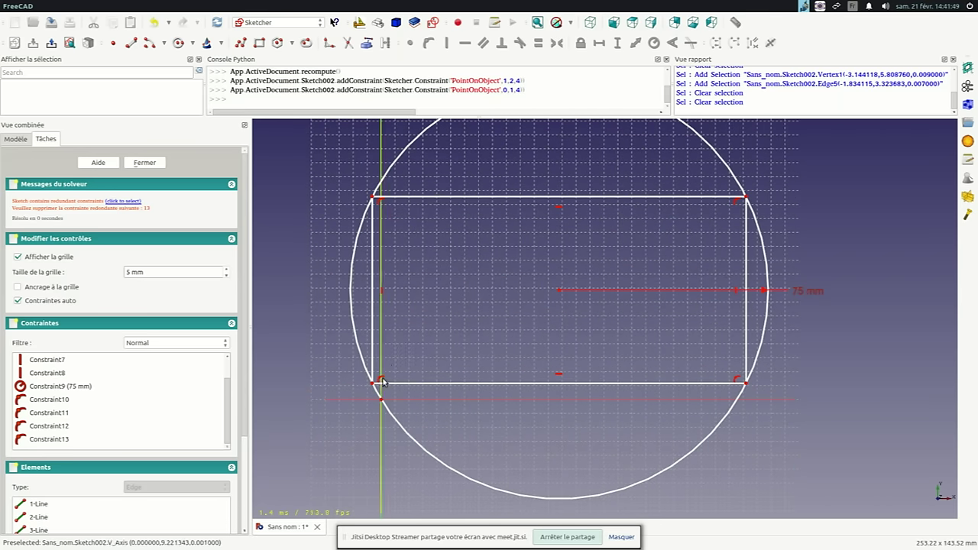
{"action": "scroll", "coordinate": [383, 382], "scroll_direction": "up", "scroll_amount": 3}
{"action": "scroll", "coordinate": [376, 384], "scroll_direction": "down", "scroll_amount": 2}
{"action": "scroll", "coordinate": [379, 380], "scroll_direction": "up", "scroll_amount": 2}
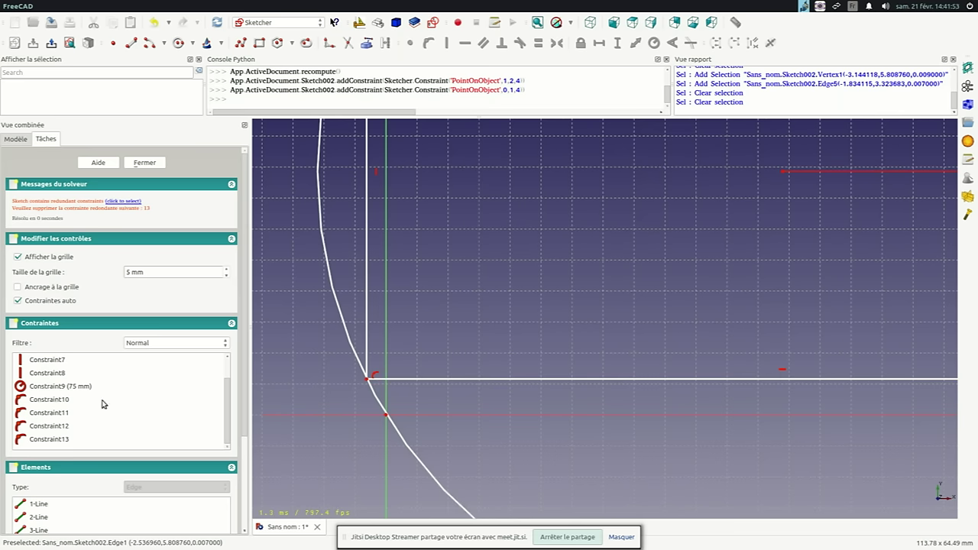
{"action": "scroll", "coordinate": [241, 382], "scroll_direction": "down", "scroll_amount": 1}
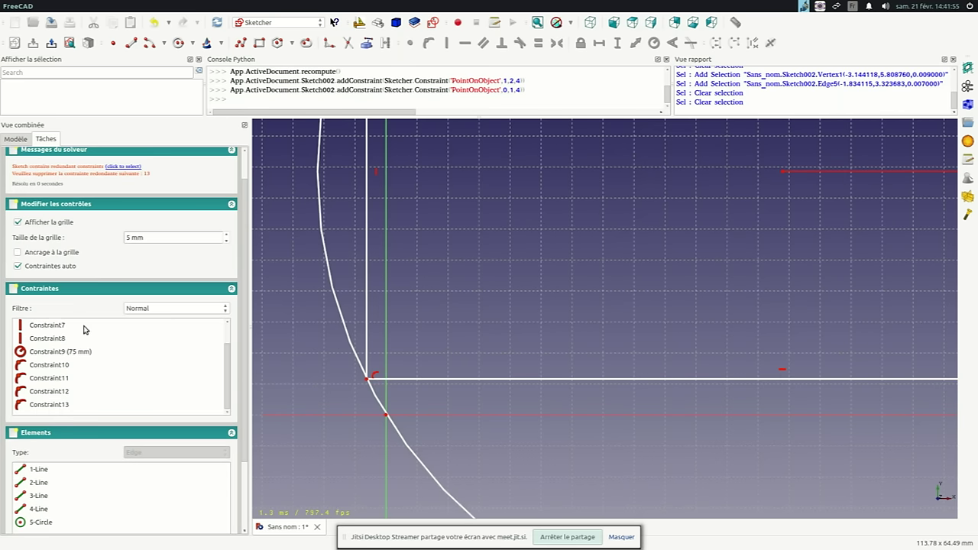
Delete the redundant Constraint13 from the constraints list
{"action": "left_click", "coordinate": [46, 405]}
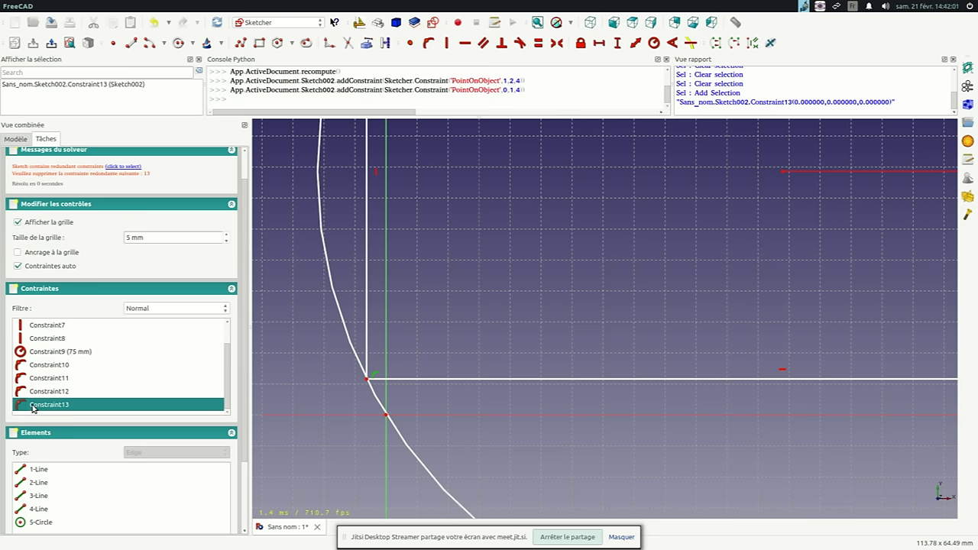
{"action": "right_click", "coordinate": [48, 410]}
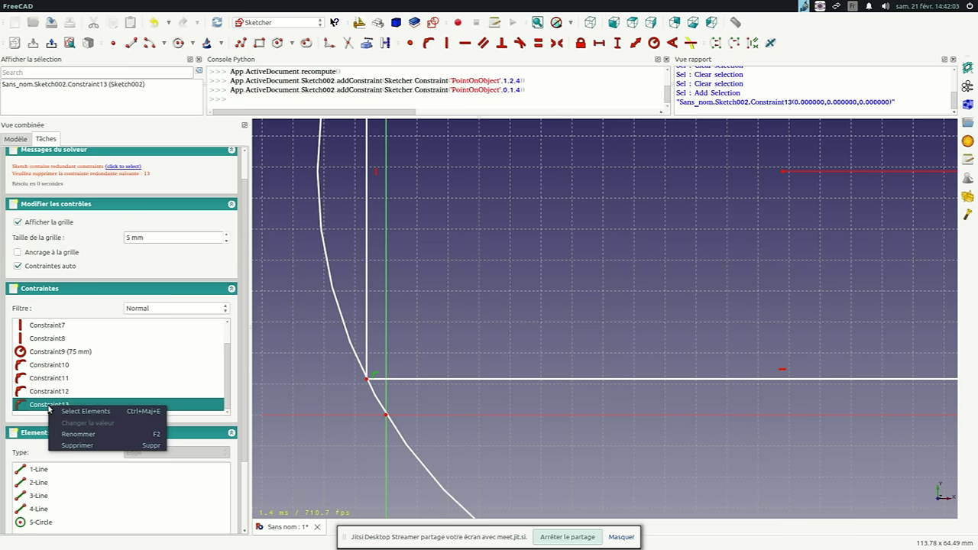
{"action": "left_click", "coordinate": [78, 445]}
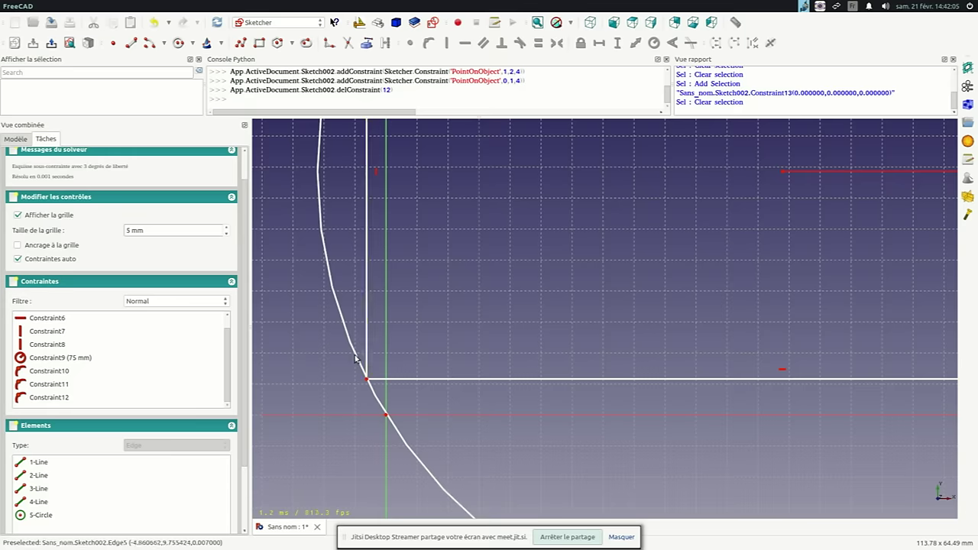
Drag the rectangle and circle back into place in the sketch
{"action": "scroll", "coordinate": [373, 341], "scroll_direction": "up", "scroll_amount": 2}
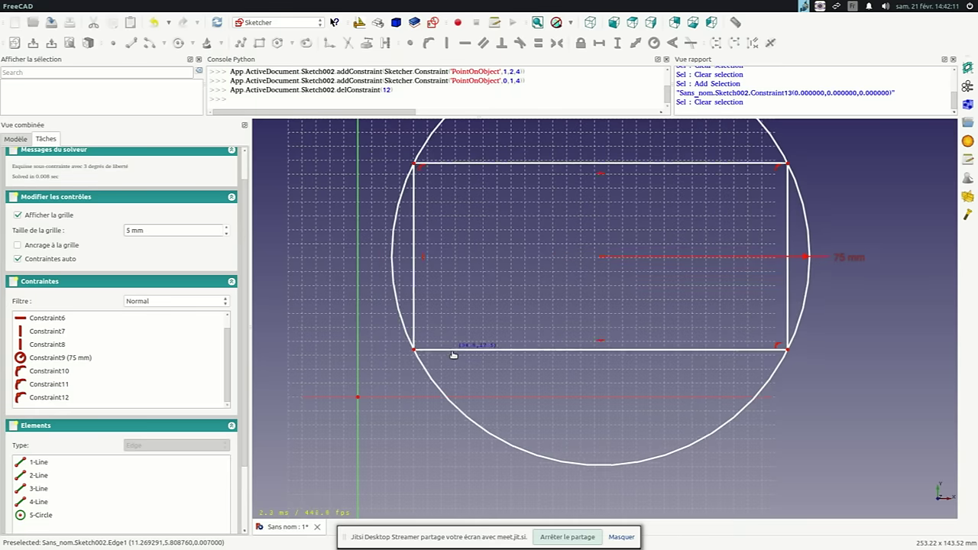
{"action": "left_click_drag", "start_coordinate": [388, 383], "coordinate": [428, 360]}
{"action": "left_click_drag", "start_coordinate": [399, 390], "coordinate": [330, 435]}
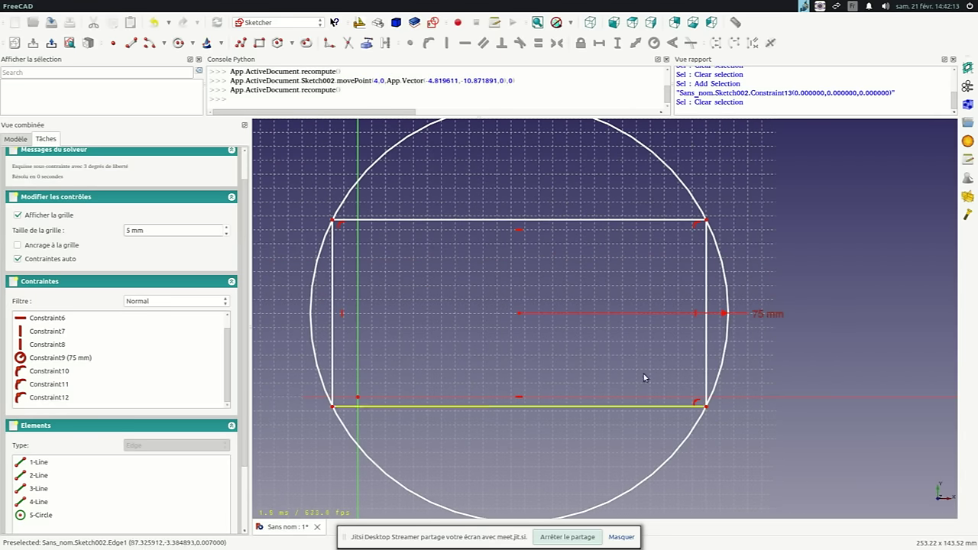
{"action": "scroll", "coordinate": [505, 400], "scroll_direction": "down", "scroll_amount": 6}
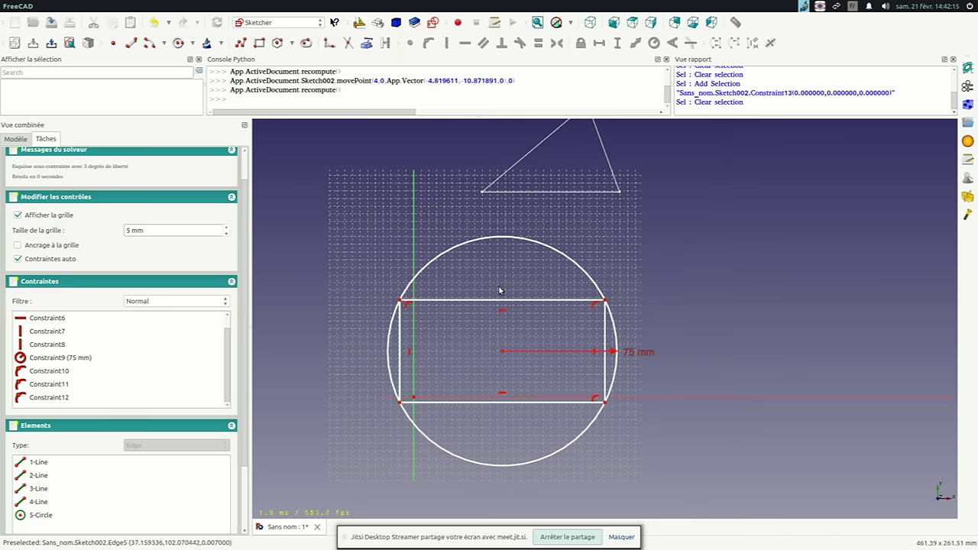
{"action": "scroll", "coordinate": [466, 291], "scroll_direction": "up", "scroll_amount": 3}
{"action": "scroll", "coordinate": [429, 313], "scroll_direction": "up", "scroll_amount": 2}
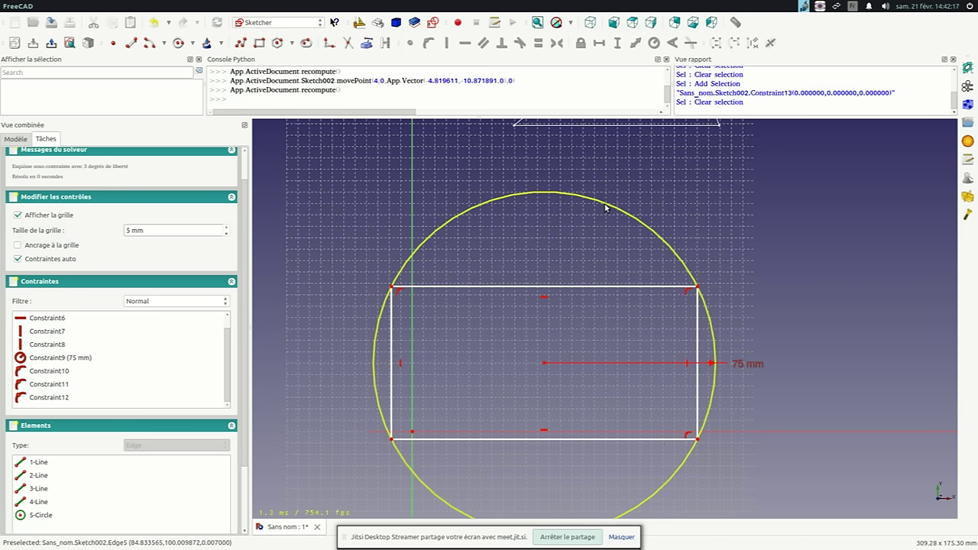
Turn the 75 mm circle into construction geometry
{"action": "left_click", "coordinate": [606, 207]}
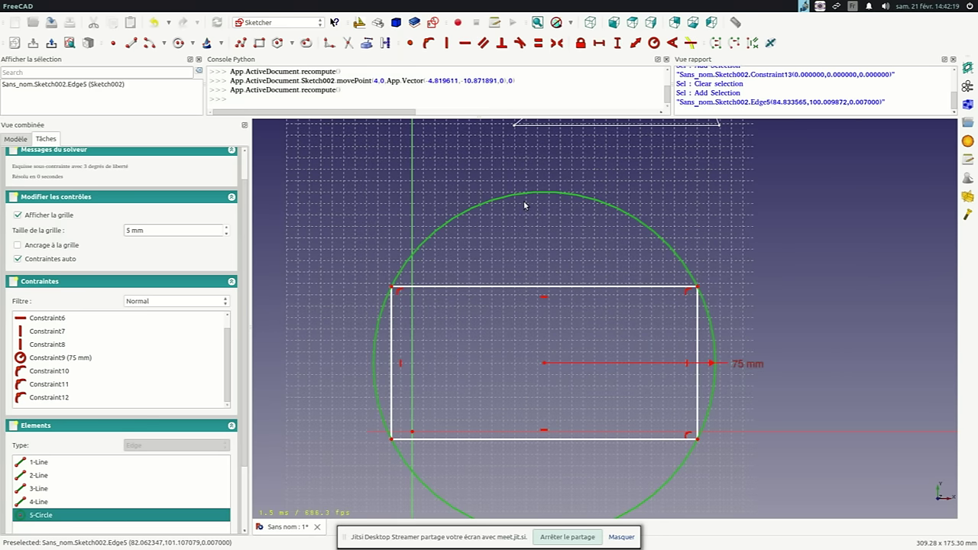
{"action": "scroll", "coordinate": [472, 288], "scroll_direction": "down", "scroll_amount": 2}
{"action": "scroll", "coordinate": [574, 286], "scroll_direction": "up", "scroll_amount": 1}
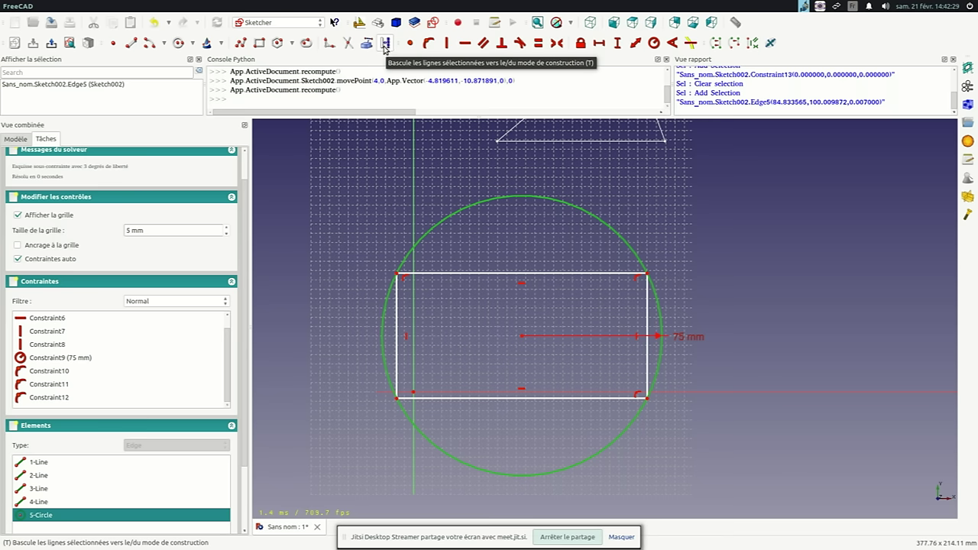
{"action": "left_click", "coordinate": [386, 43]}
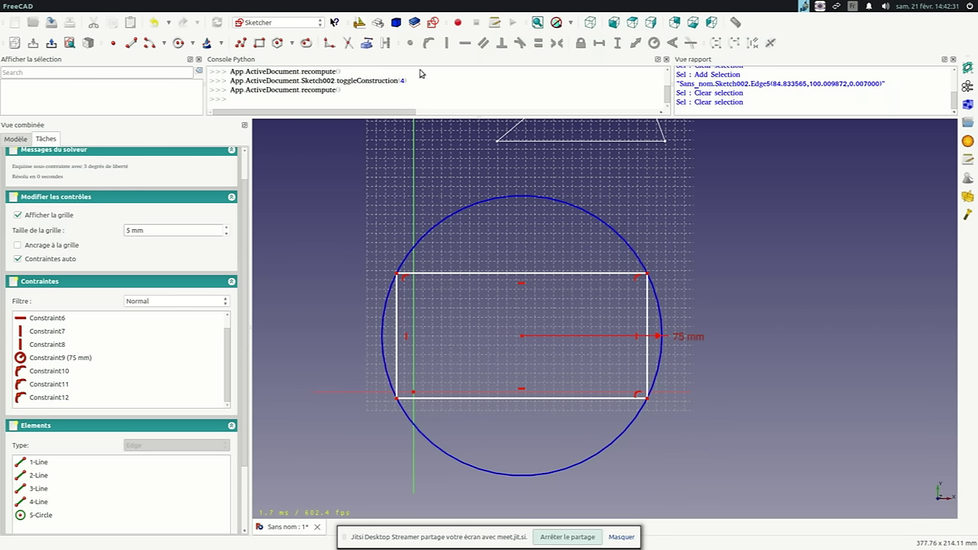
{"action": "scroll", "coordinate": [599, 319], "scroll_direction": "up", "scroll_amount": 1}
{"action": "scroll", "coordinate": [594, 330], "scroll_direction": "up", "scroll_amount": 1}
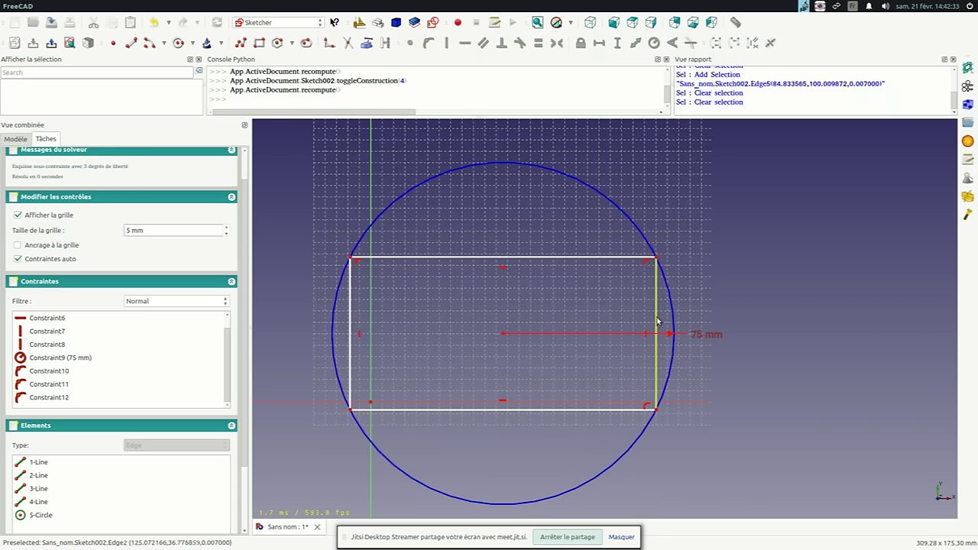
{"action": "scroll", "coordinate": [554, 341], "scroll_direction": "down", "scroll_amount": 3}
{"action": "scroll", "coordinate": [190, 259], "scroll_direction": "up", "scroll_amount": 1}
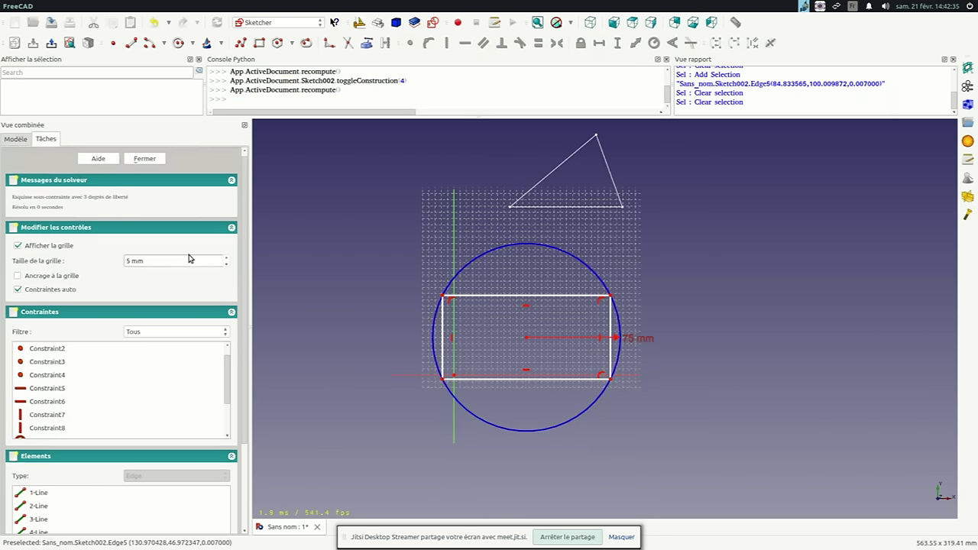
Close Sketch002 and expand its Constraints property to reveal the 75 mm entry
{"action": "left_click", "coordinate": [144, 159]}
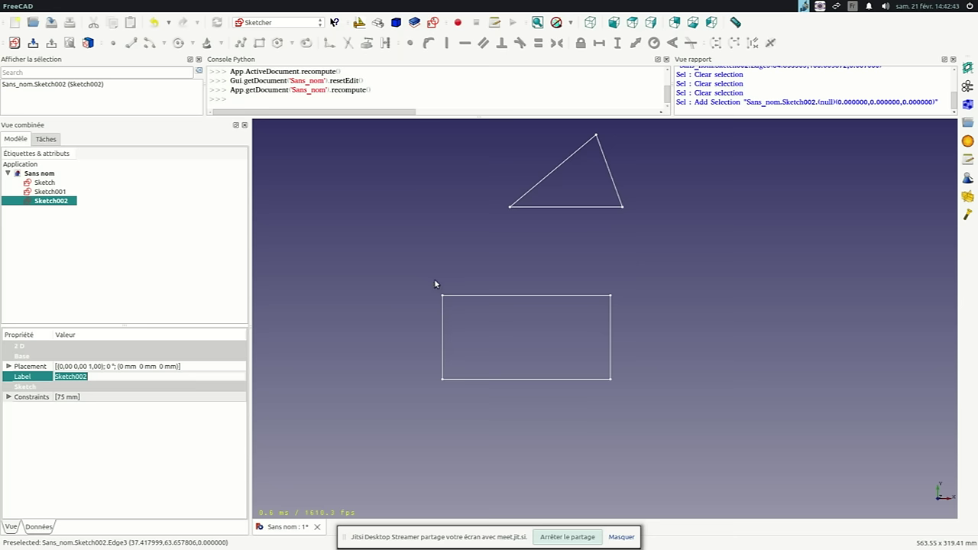
{"action": "mouse_move", "coordinate": [583, 390]}
{"action": "middle_mouse_down"}
{"action": "mouse_move", "coordinate": [598, 360]}
{"action": "mouse_move", "coordinate": [557, 372]}
{"action": "mouse_move", "coordinate": [585, 382]}
{"action": "mouse_move", "coordinate": [567, 321]}
{"action": "mouse_move", "coordinate": [537, 292]}
{"action": "middle_mouse_up"}
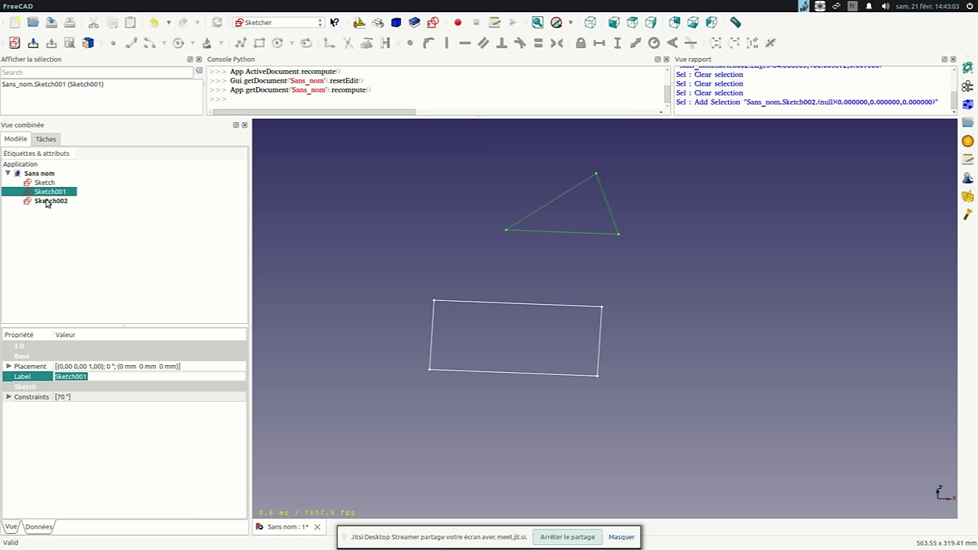
{"action": "left_click", "coordinate": [9, 397]}
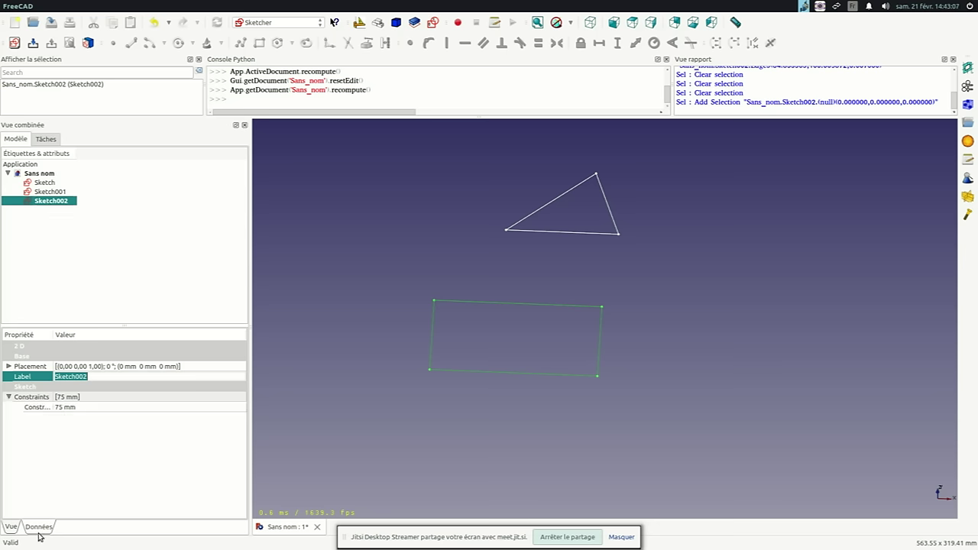
Change Constraint9 from 75 mm to 90 mm, trying 80 mm first
{"action": "mouse_move", "coordinate": [53, 334]}
{"action": "left_mouse_down"}
{"action": "mouse_move", "coordinate": [89, 335]}
{"action": "mouse_move", "coordinate": [80, 338]}
{"action": "left_mouse_up"}
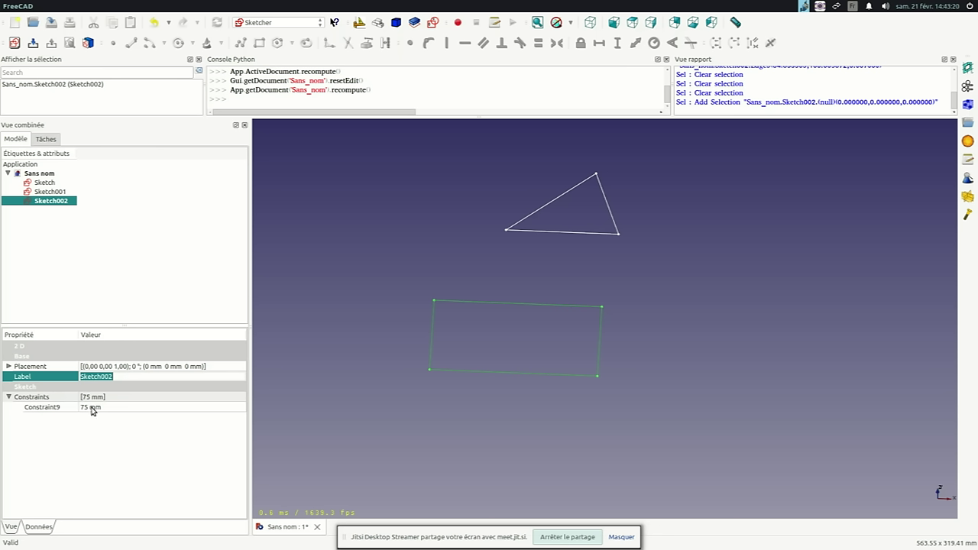
{"action": "double_click", "coordinate": [92, 410]}
{"action": "triple_click", "coordinate": [97, 409]}
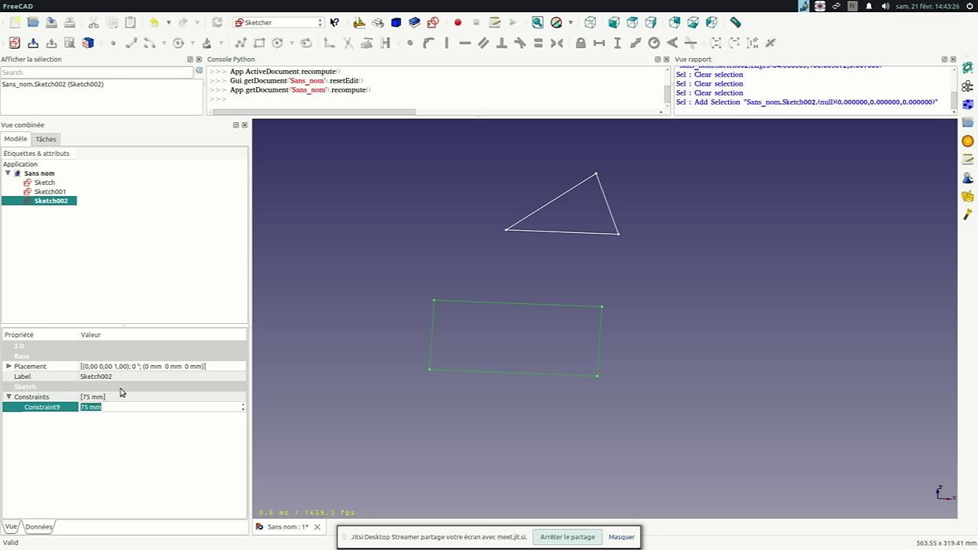
{"action": "type", "text": "80"}
{"action": "key", "text": "Return"}
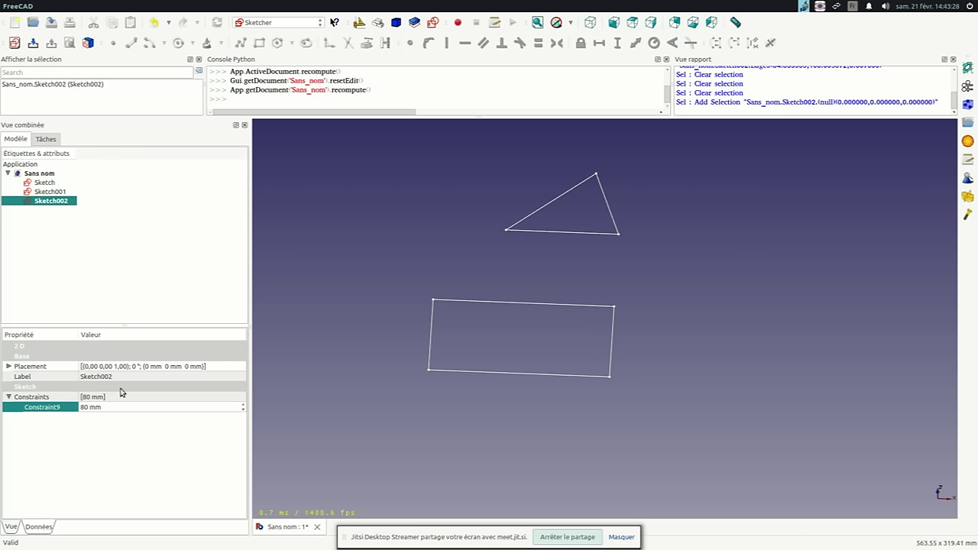
{"action": "triple_click", "coordinate": [89, 407]}
{"action": "type", "text": "90"}
{"action": "key", "text": "Return"}
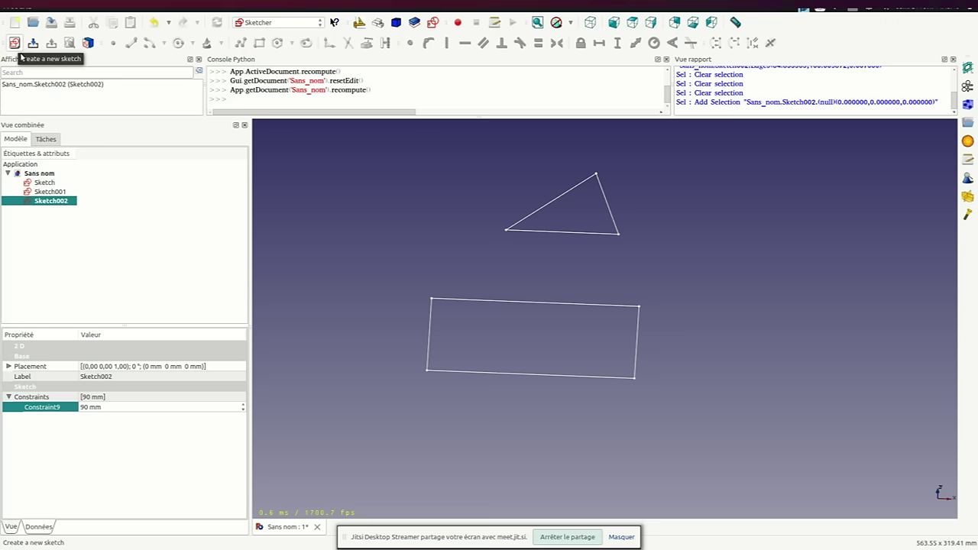
{"action": "left_click_drag", "start_coordinate": [248, 327], "coordinate": [206, 298]}
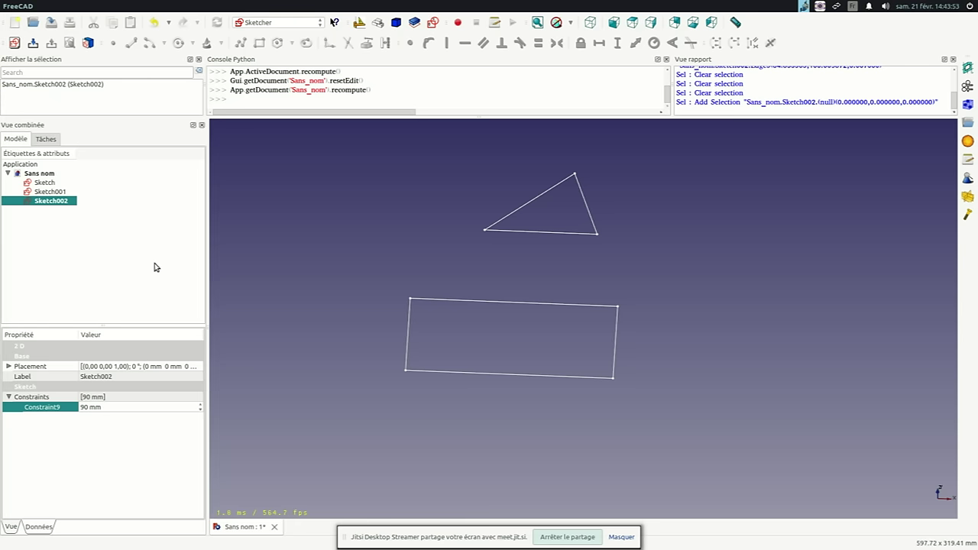